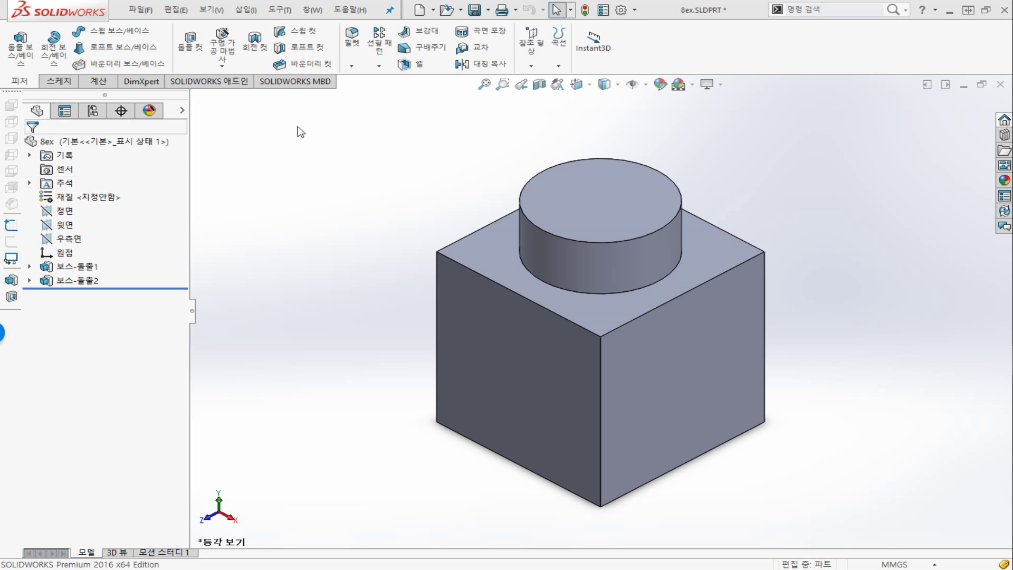
Start the Hole Wizard and review its hole types, specification, end condition, options and position settings.
left_click(227, 67)
left_click(237, 81)
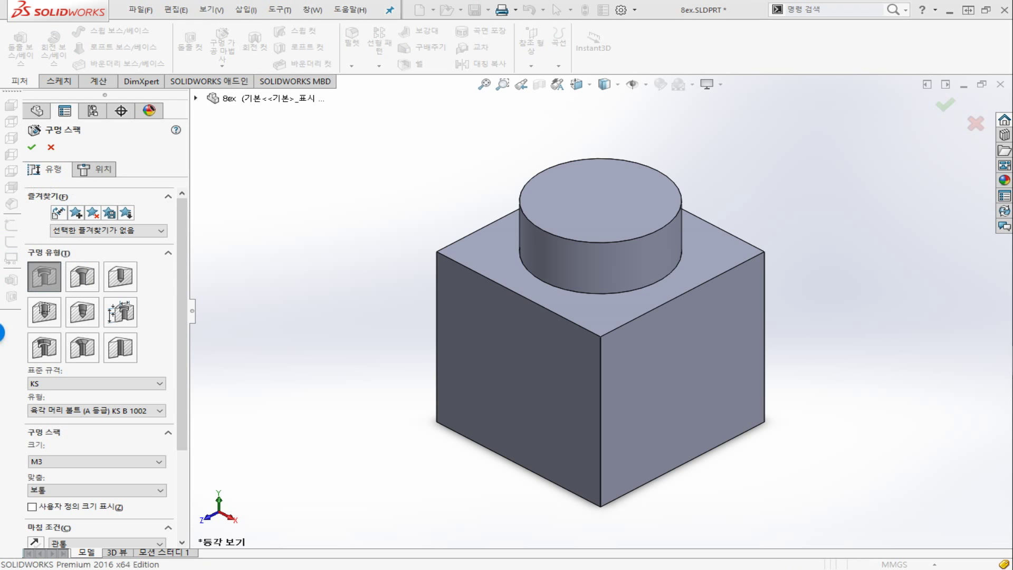
mouse_move(194, 217)
left_mouse_down()
mouse_move(190, 312)
mouse_move(190, 199)
left_mouse_up()
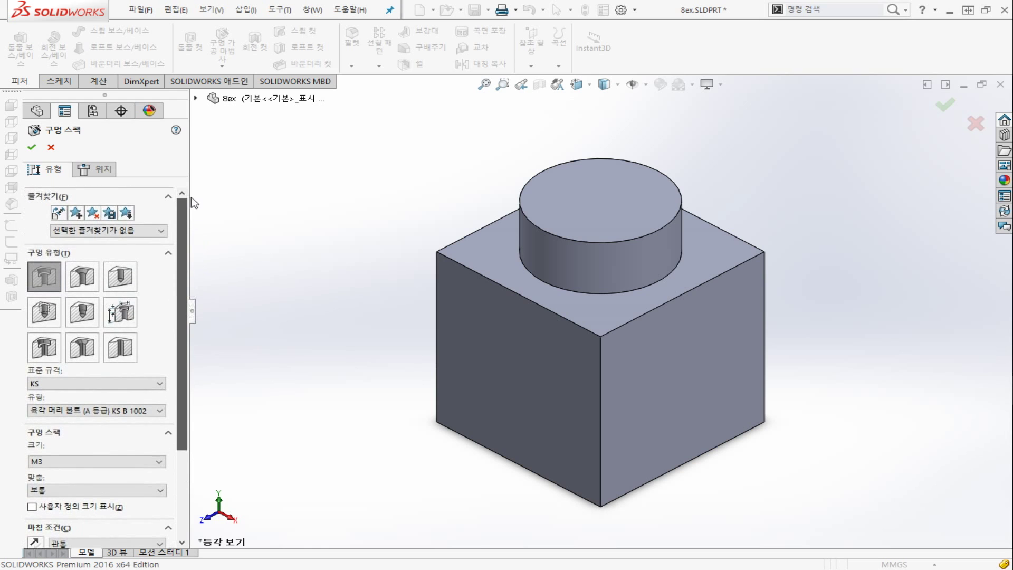
left_click(105, 169)
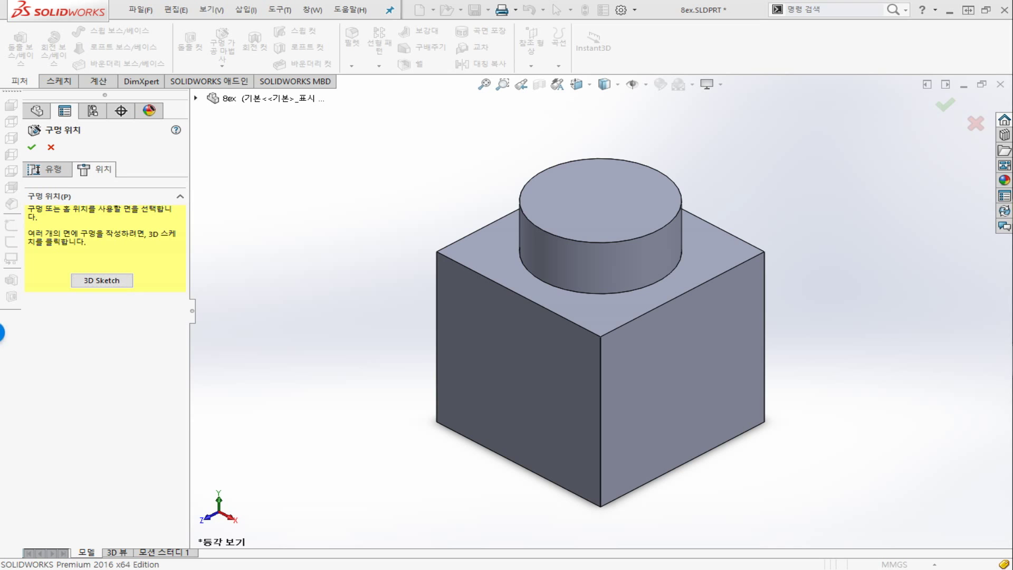
left_click(63, 170)
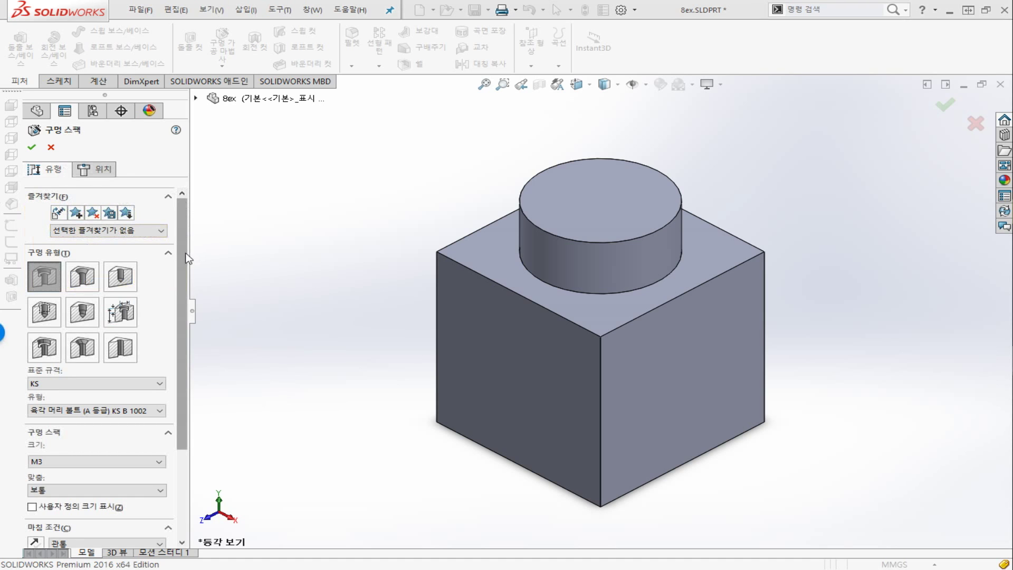
scroll(182, 409, "down", 3)
scroll(189, 453, "down", 3)
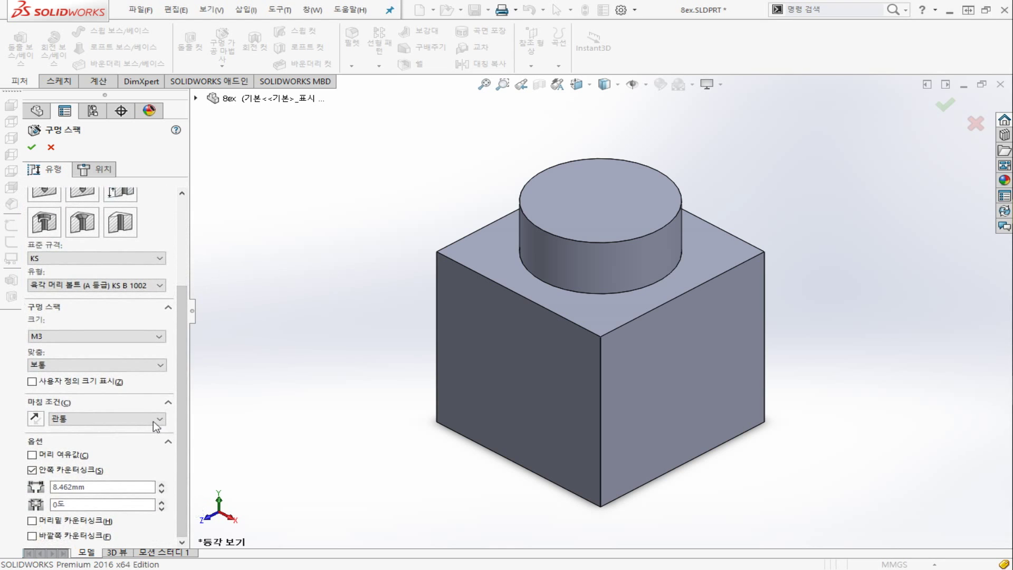
scroll(180, 394, "up", 6)
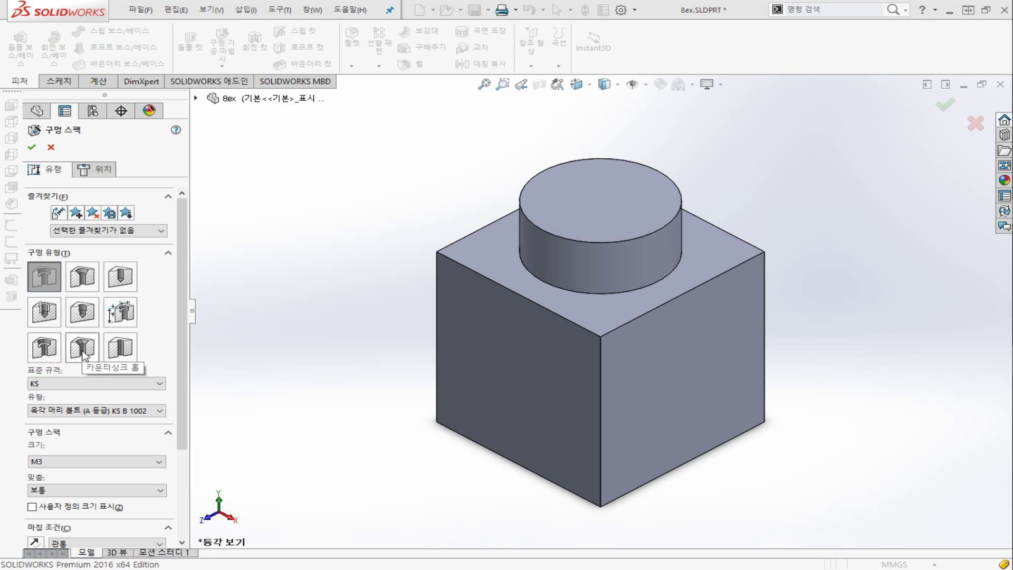
scroll(82, 354, "down", 3)
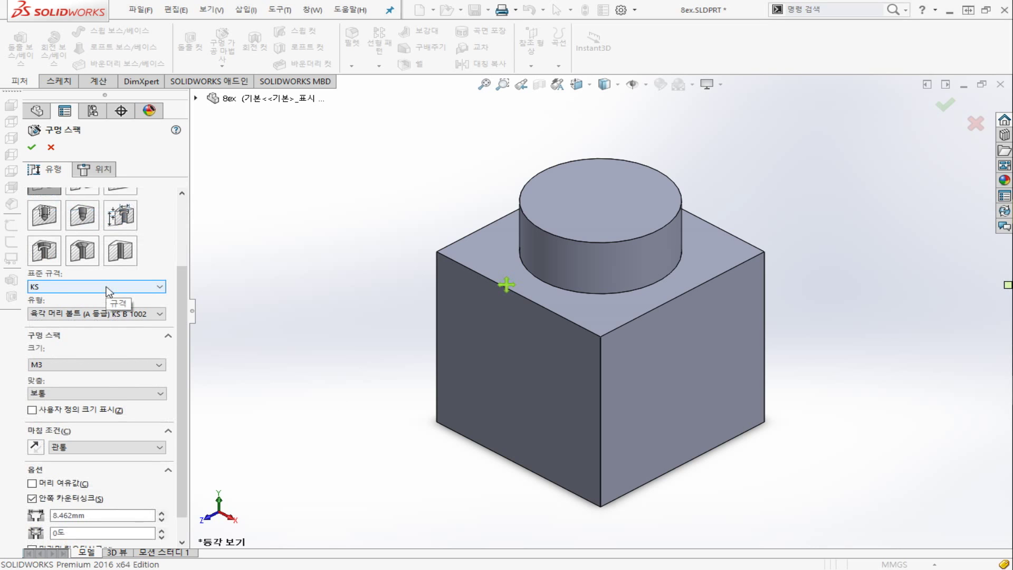
Set the counterbore hole's standard to KS and its type to 육각 머리 볼트 (B 등급) KS B 1002.
left_click(108, 288)
scroll(165, 318, "up", 2)
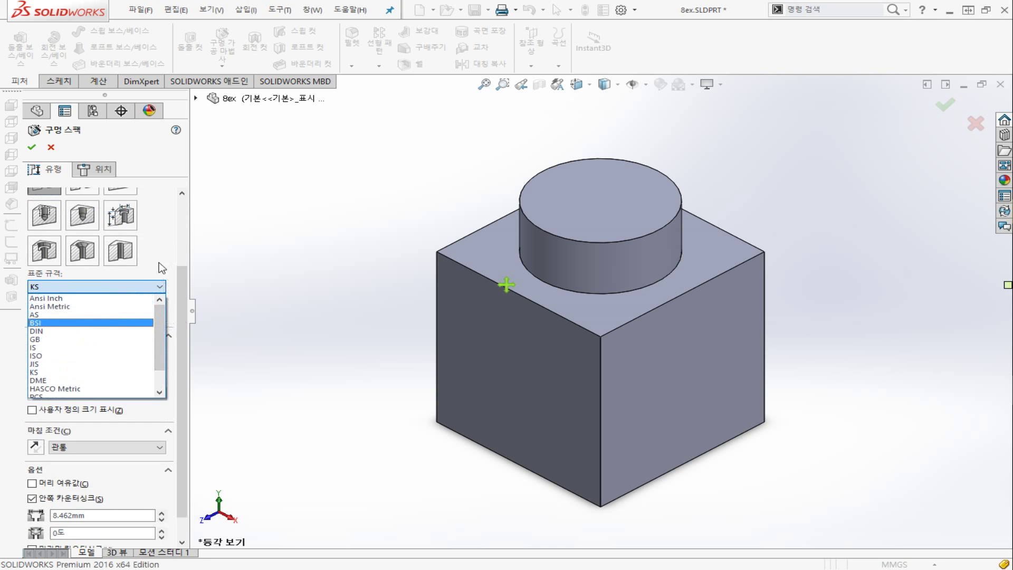
scroll(156, 333, "down", 1)
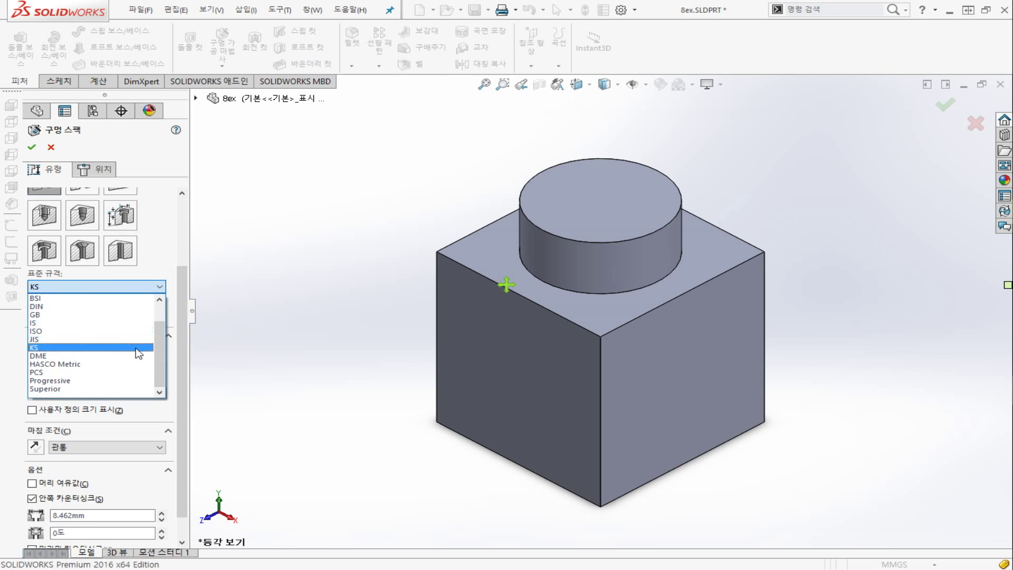
left_click(138, 348)
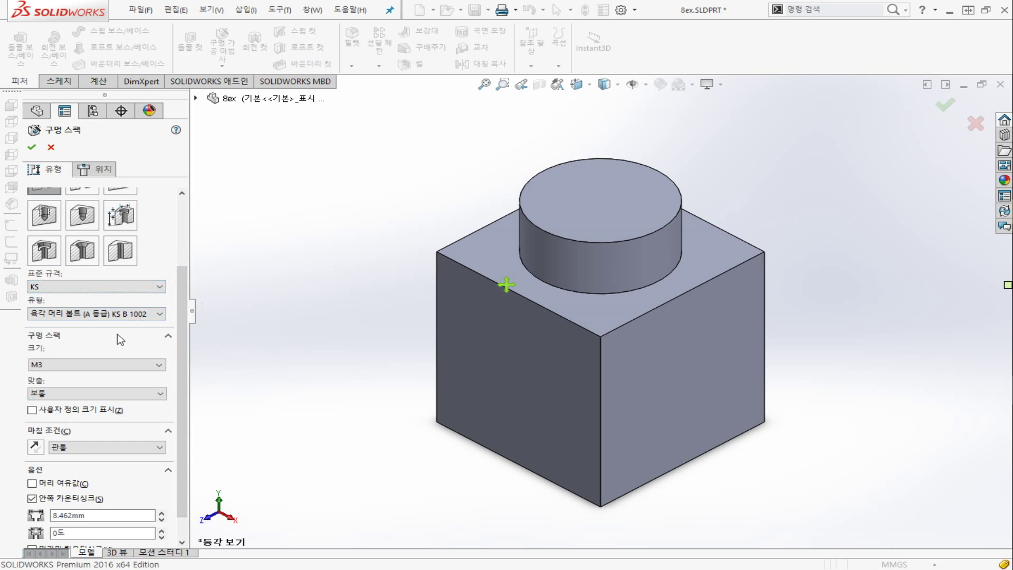
scroll(118, 333, "down", 3)
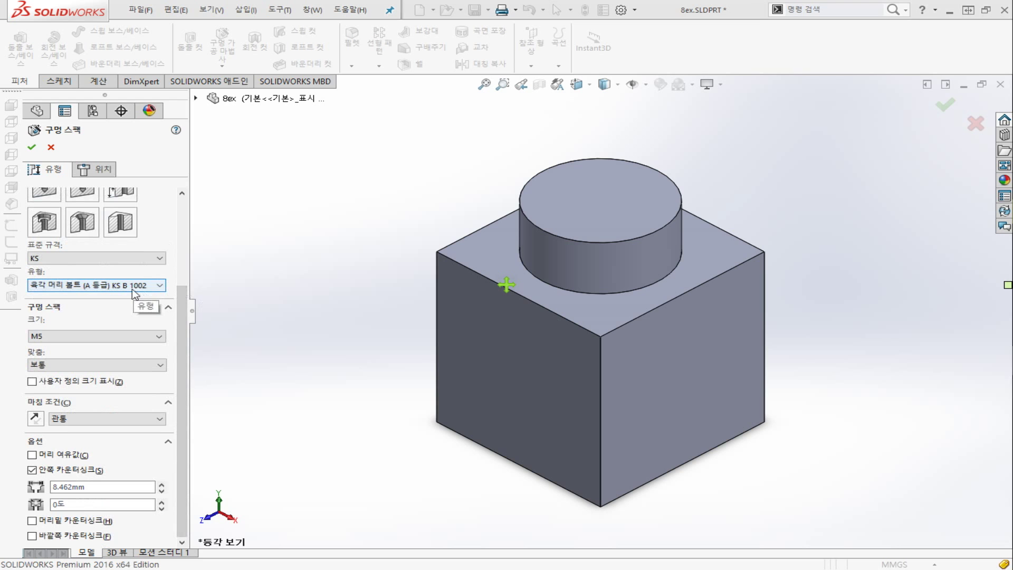
left_click(132, 289)
left_click(113, 318)
left_click_drag(179, 315, 180, 232)
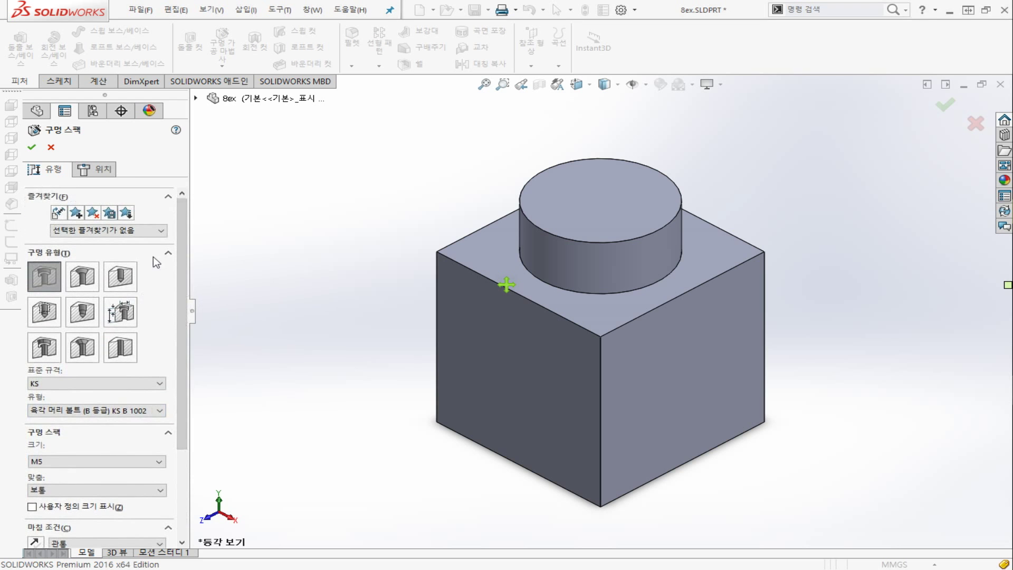
Set the hole size to M5 and check the fit choices, keeping the fit at 보통 (normal).
left_click_drag(179, 242, 179, 314)
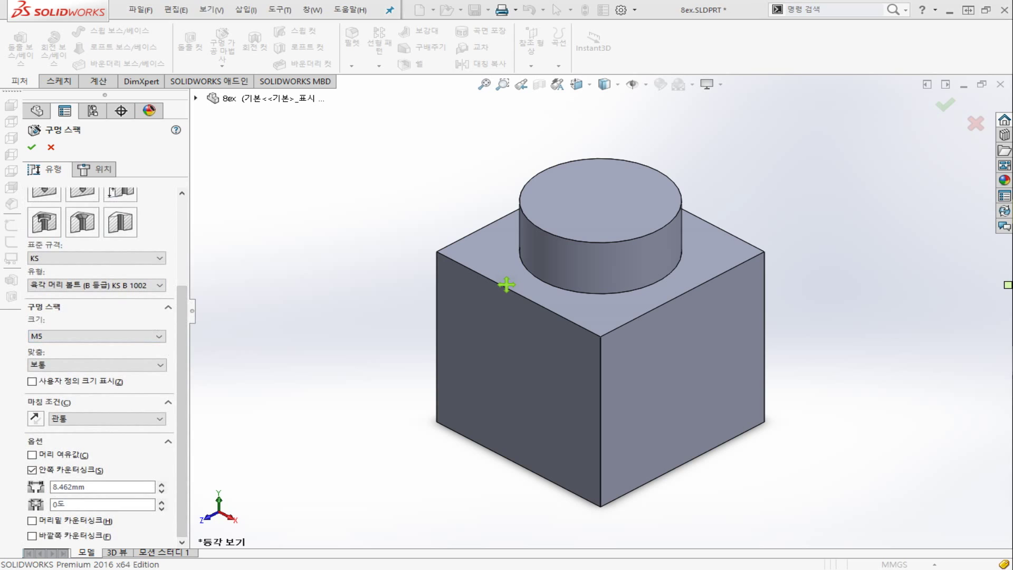
left_click(99, 338)
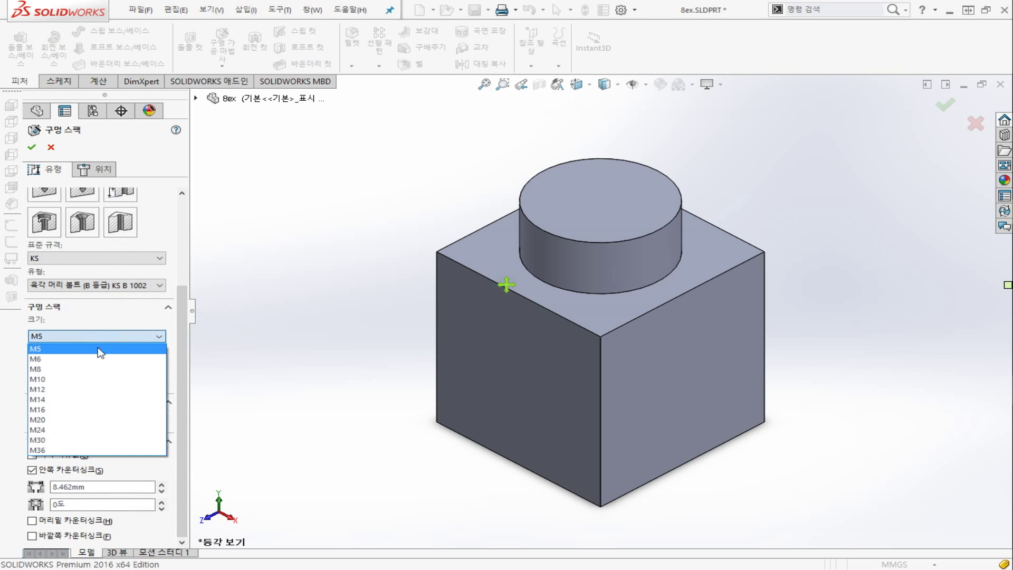
left_click(96, 349)
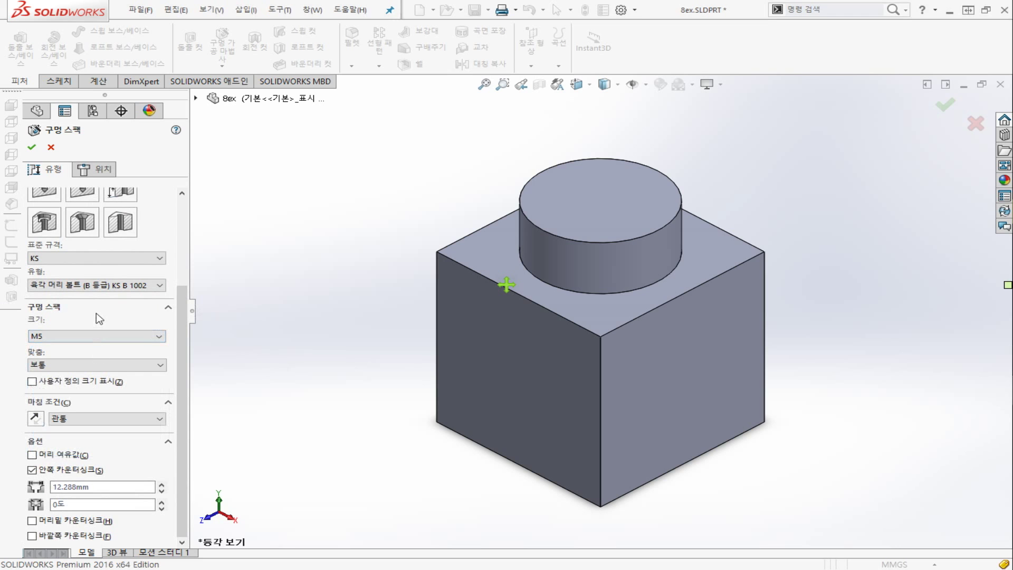
left_click(122, 365)
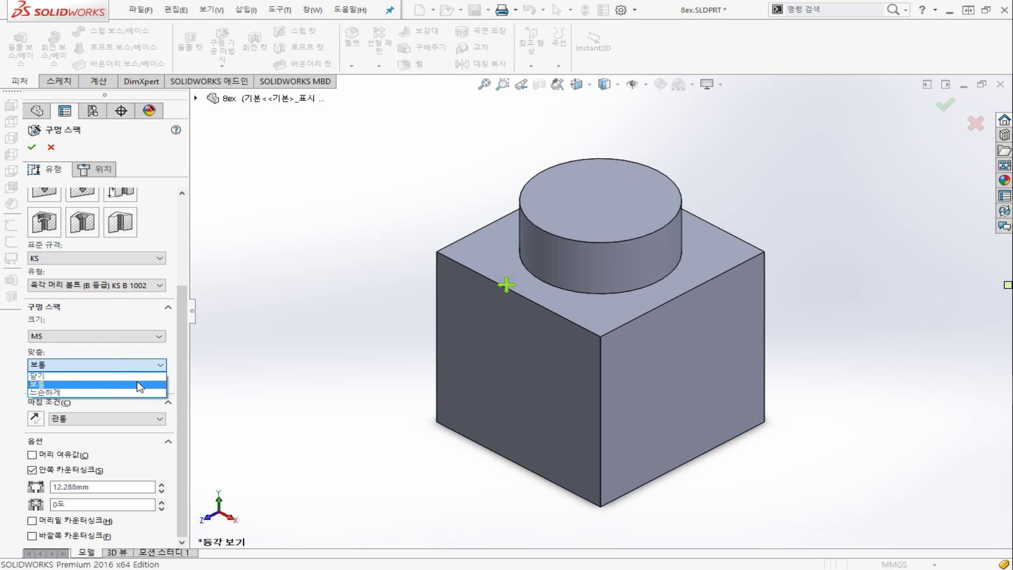
left_click(172, 346)
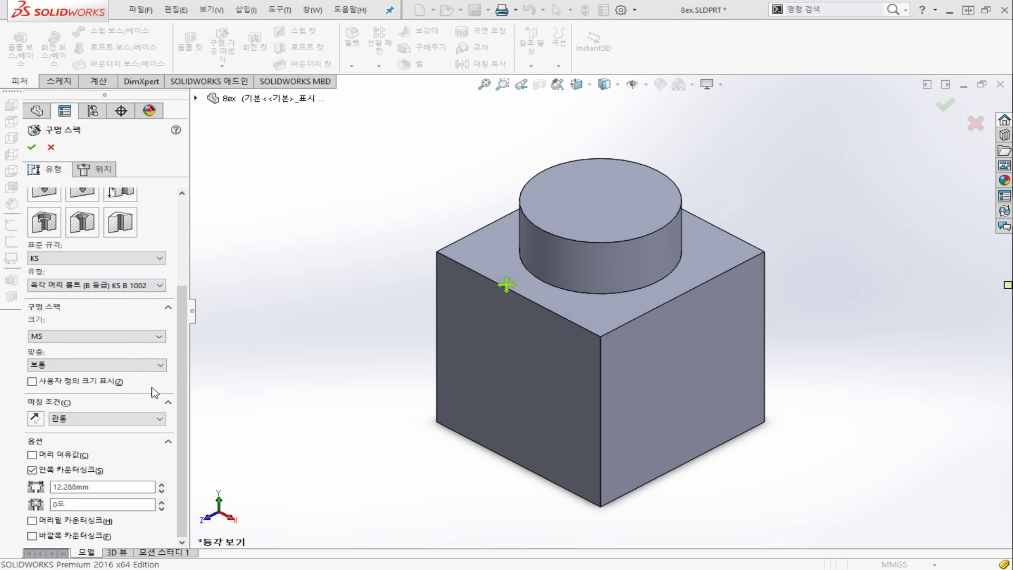
Show the custom sizing values, check the list of available hole sizes, and turn custom sizing off again.
left_click(105, 385)
scroll(105, 370, "down", 2)
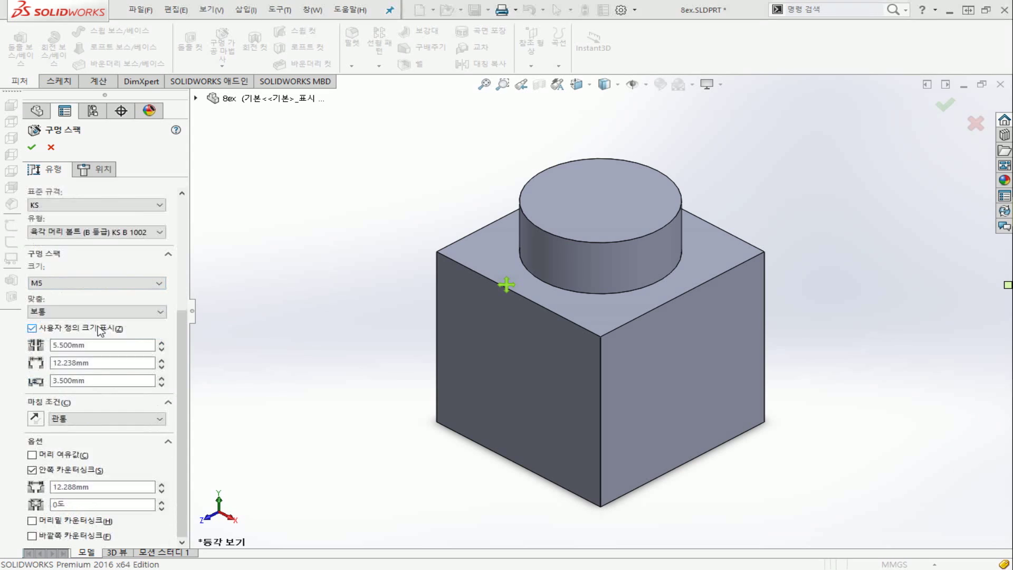
left_click(163, 284)
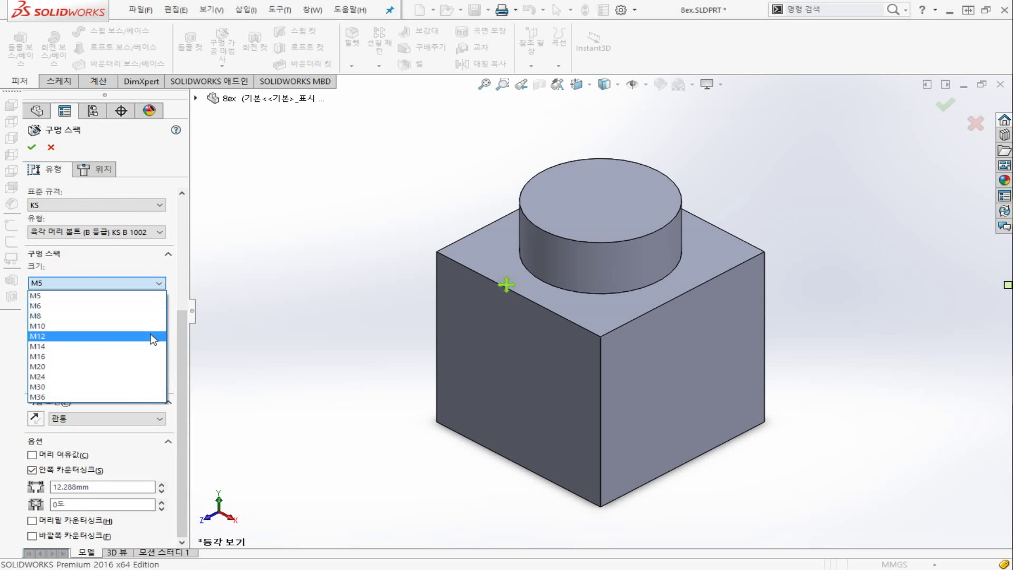
left_click(234, 324)
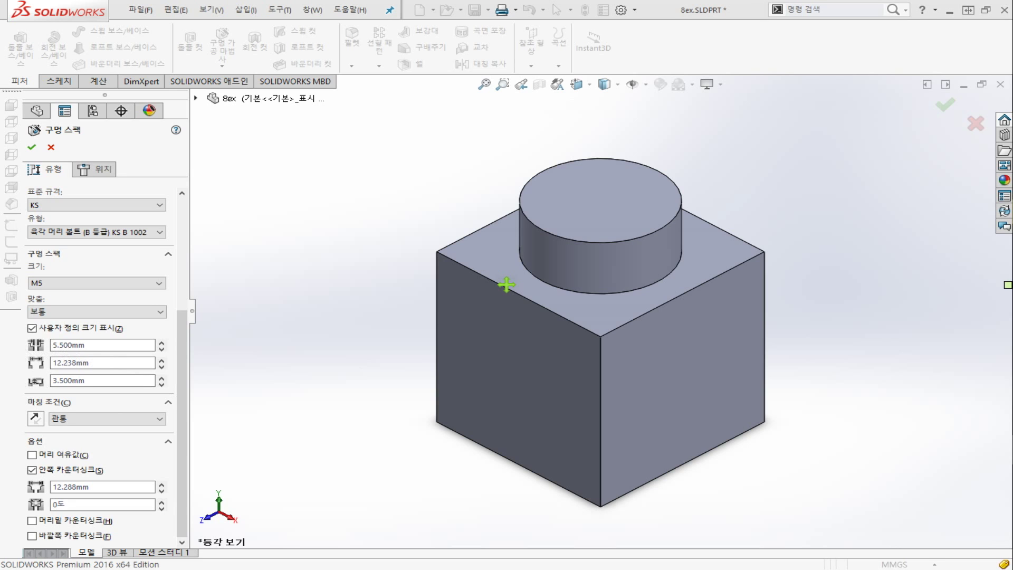
left_click(32, 328)
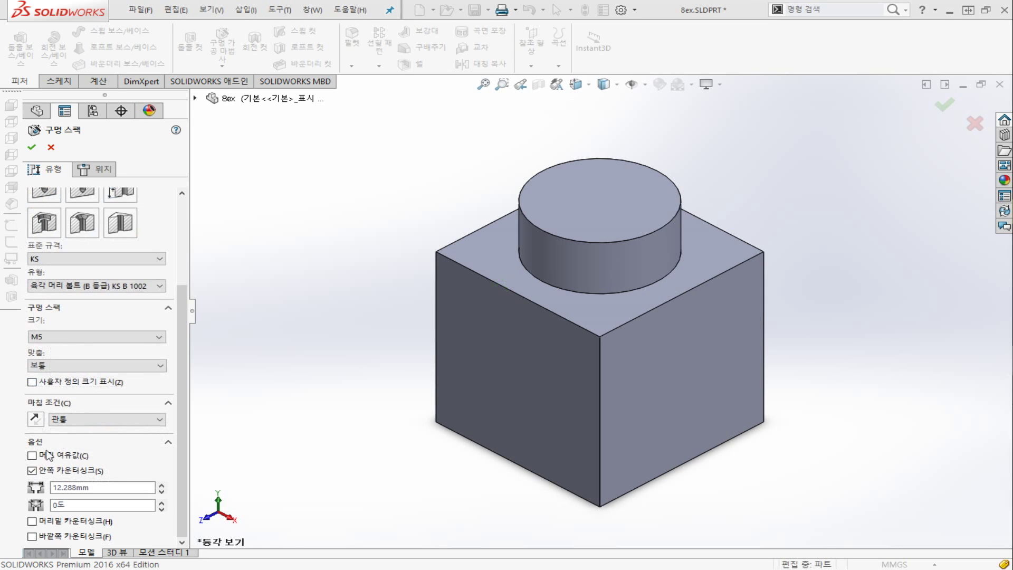
Set the hole's end condition to 관통 (Through All), and turn the head clearance option on and back off.
left_click(140, 420)
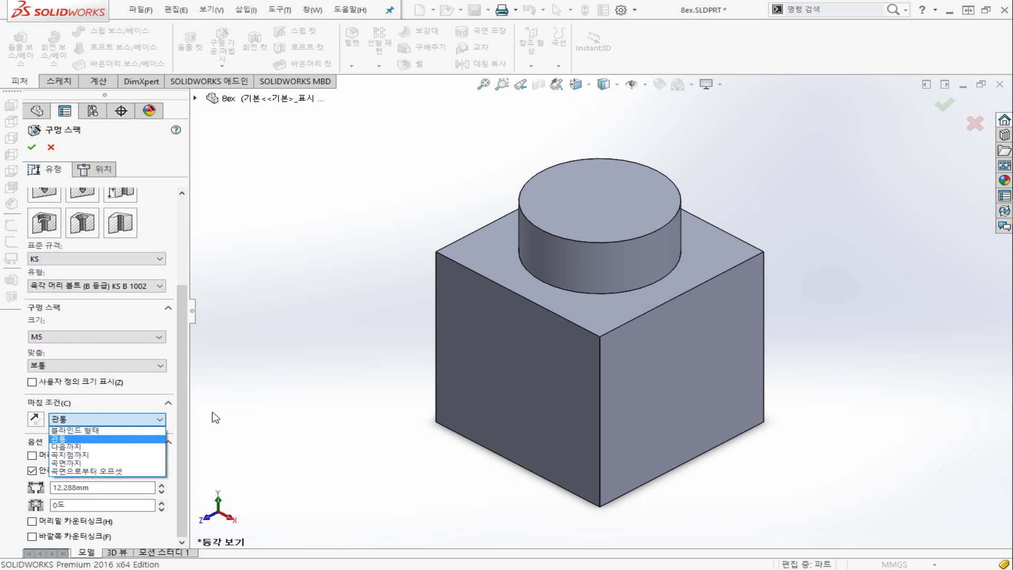
left_click(158, 440)
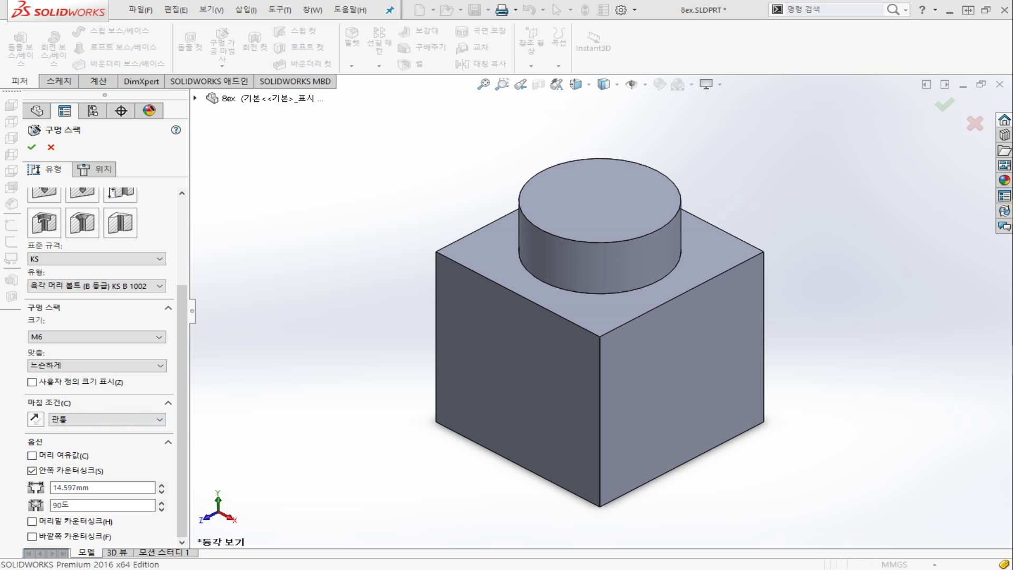
left_click(32, 455)
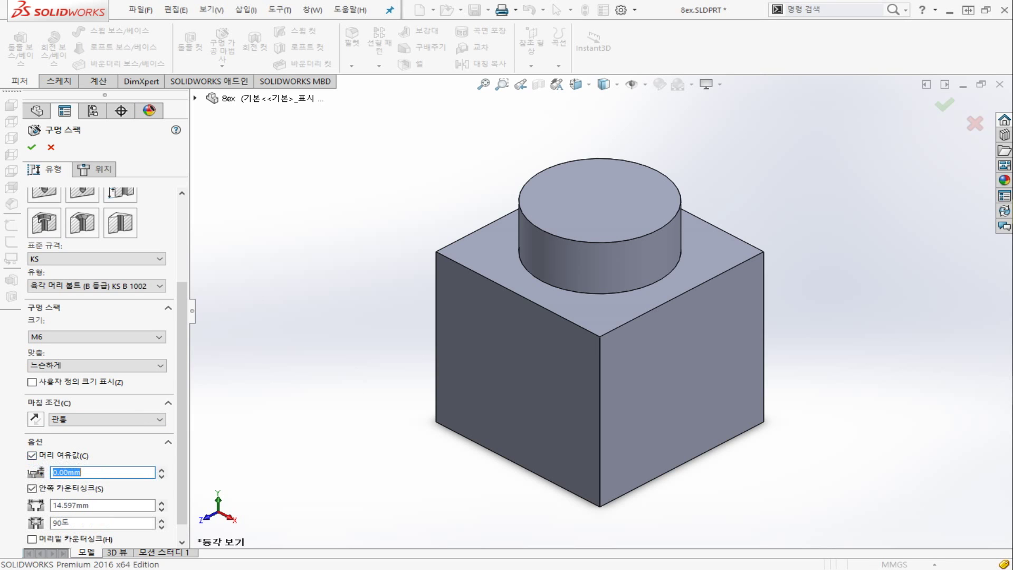
left_click(30, 455)
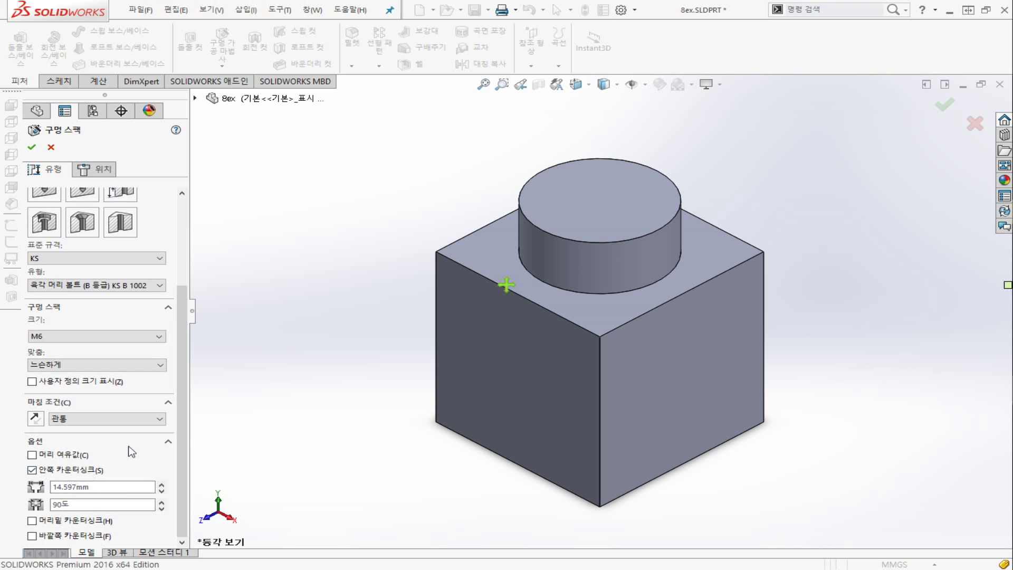
left_click_drag(179, 430, 176, 316)
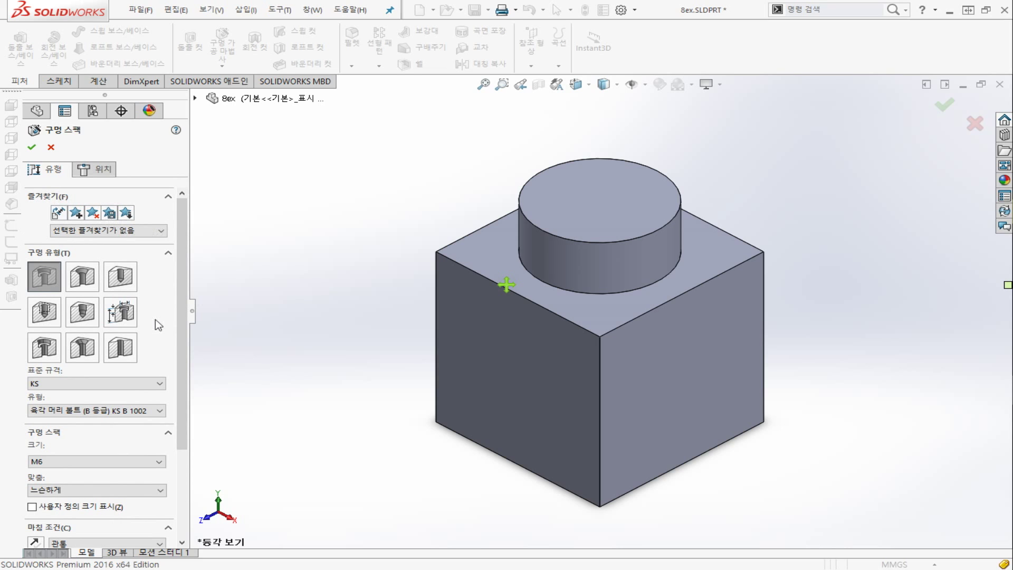
Choose the block's right-front side face for the hole positions and place eight hole points scattered on and around it.
left_click(110, 175)
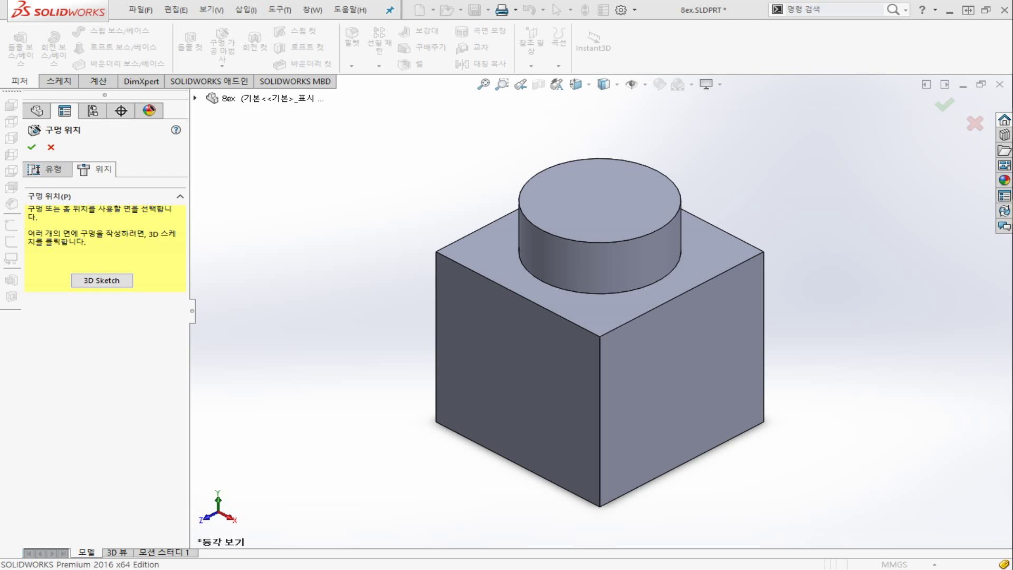
left_click(695, 387)
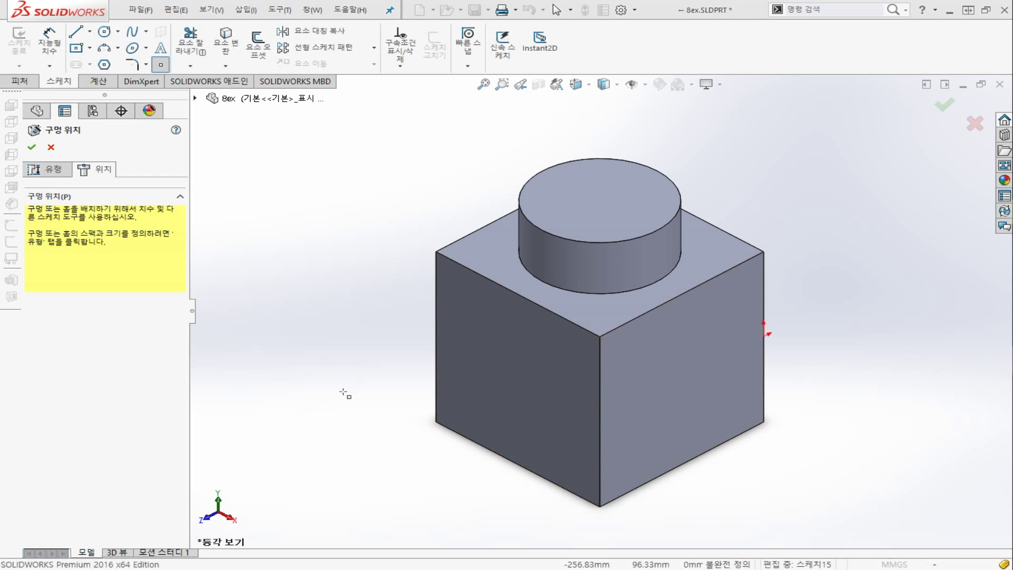
left_click(451, 310)
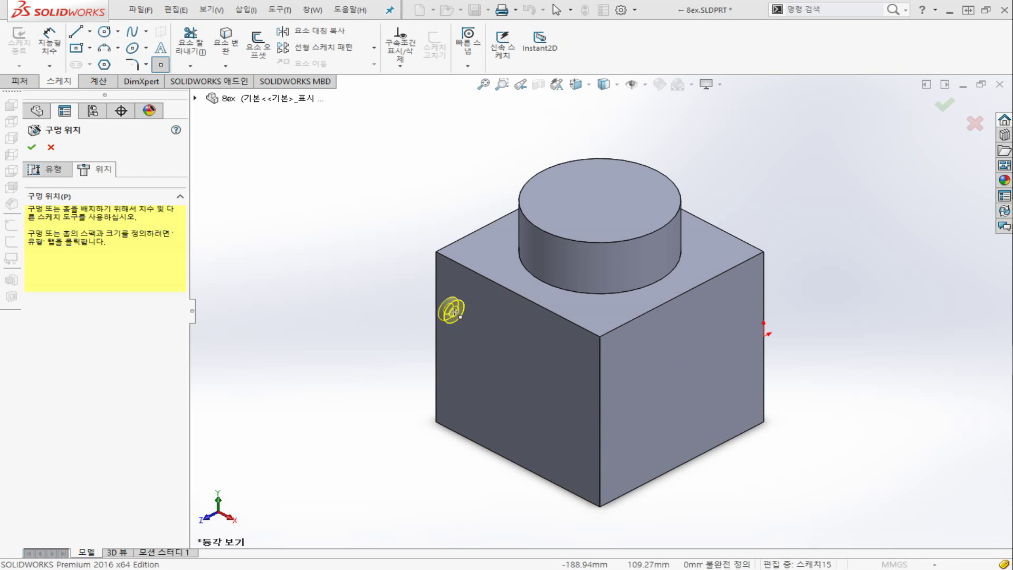
left_click(640, 338)
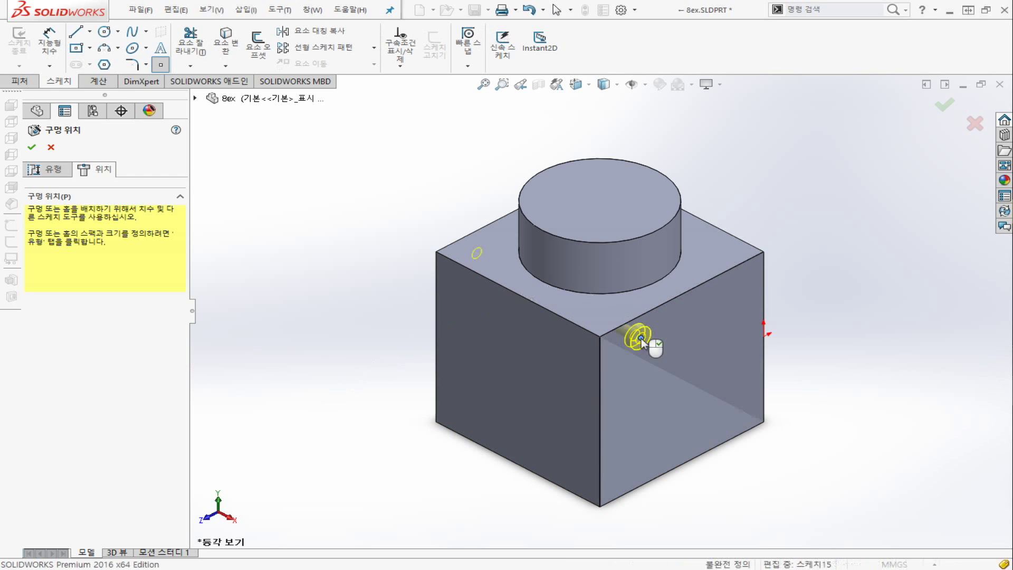
left_click(763, 251)
left_click(584, 188)
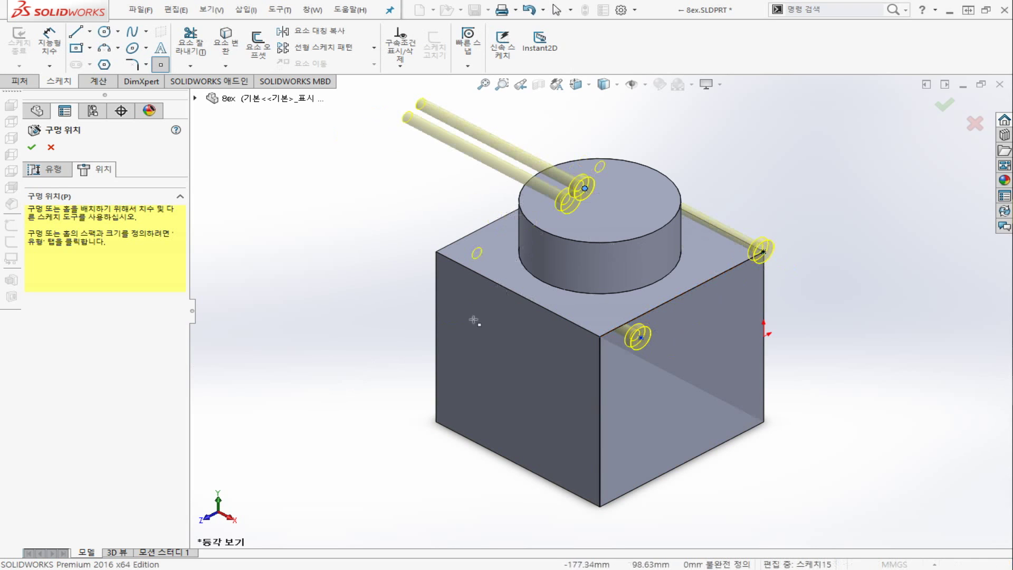
left_click(472, 335)
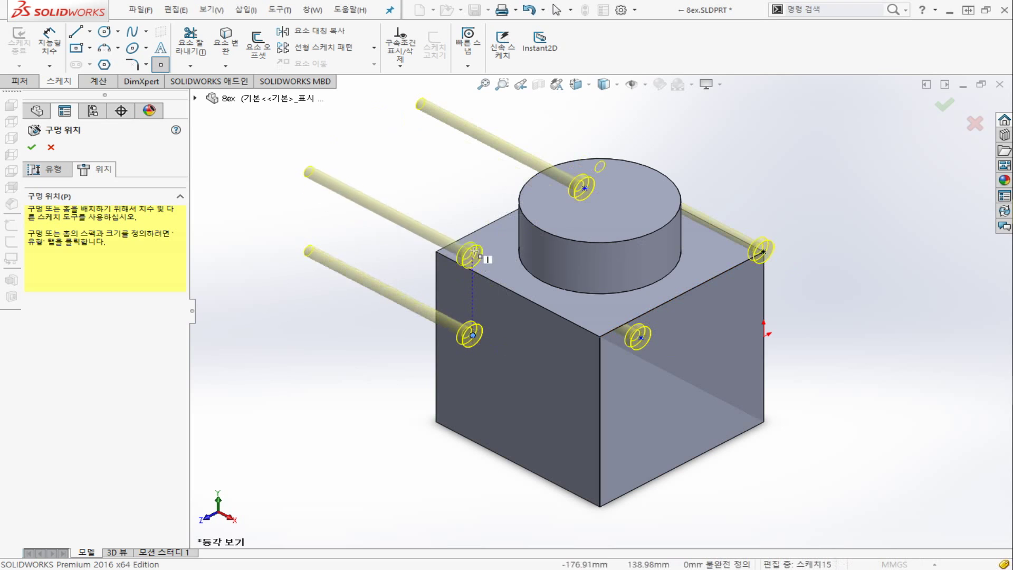
left_click(694, 420)
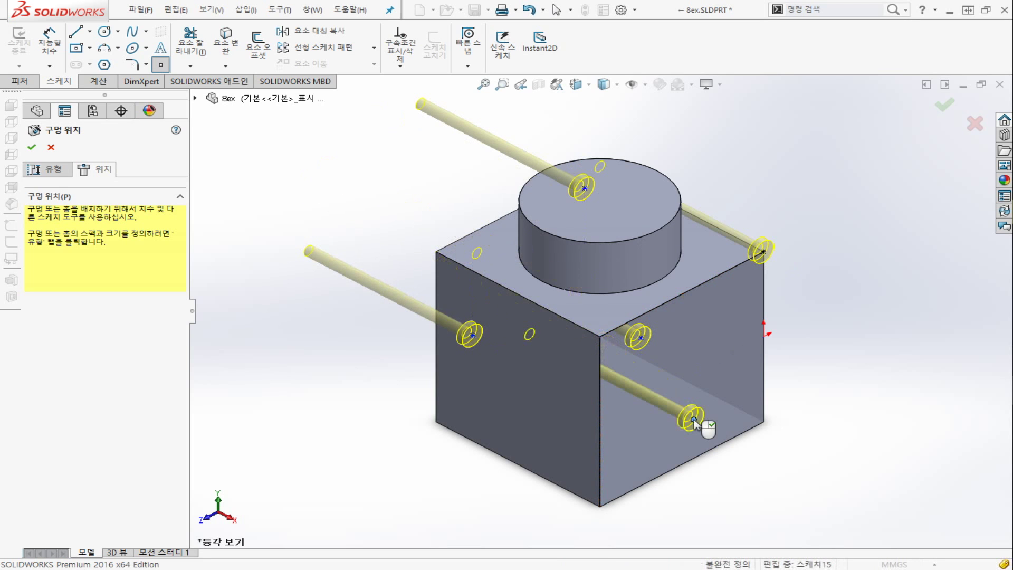
left_click(566, 463)
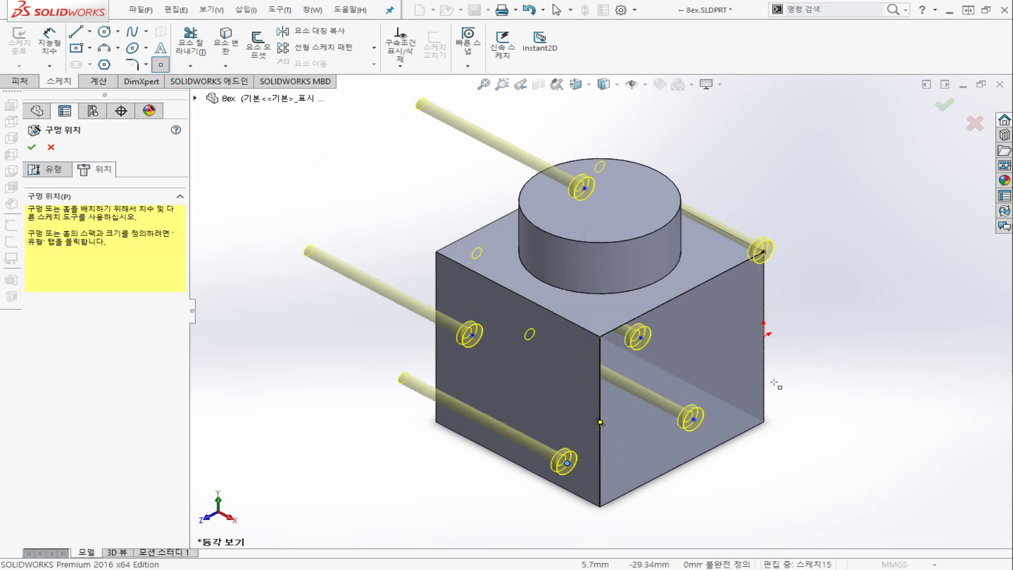
left_click(742, 376)
left_click(494, 236)
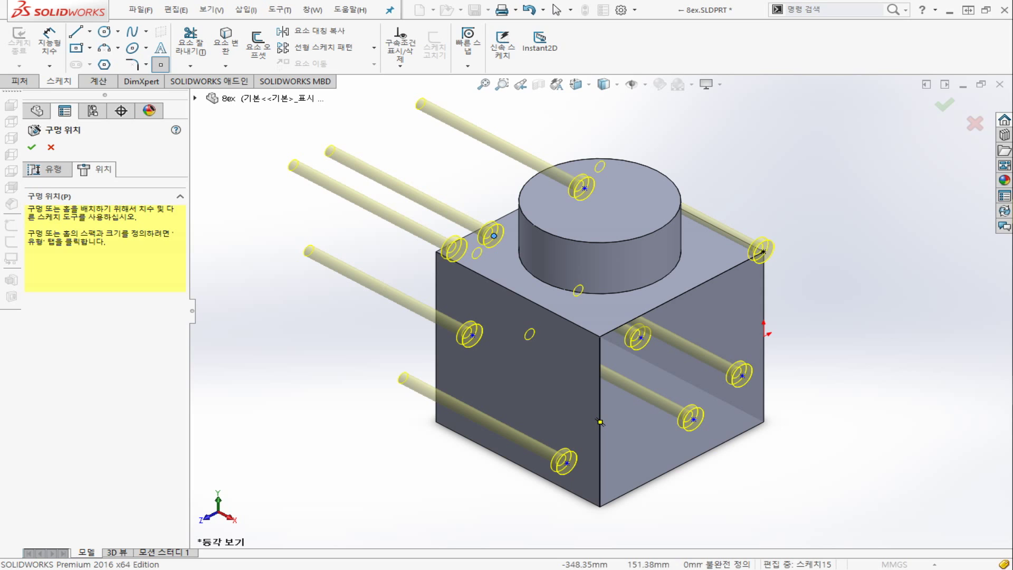
End hole point placement and move one of the stray hole points lying off the block.
key("Escape")
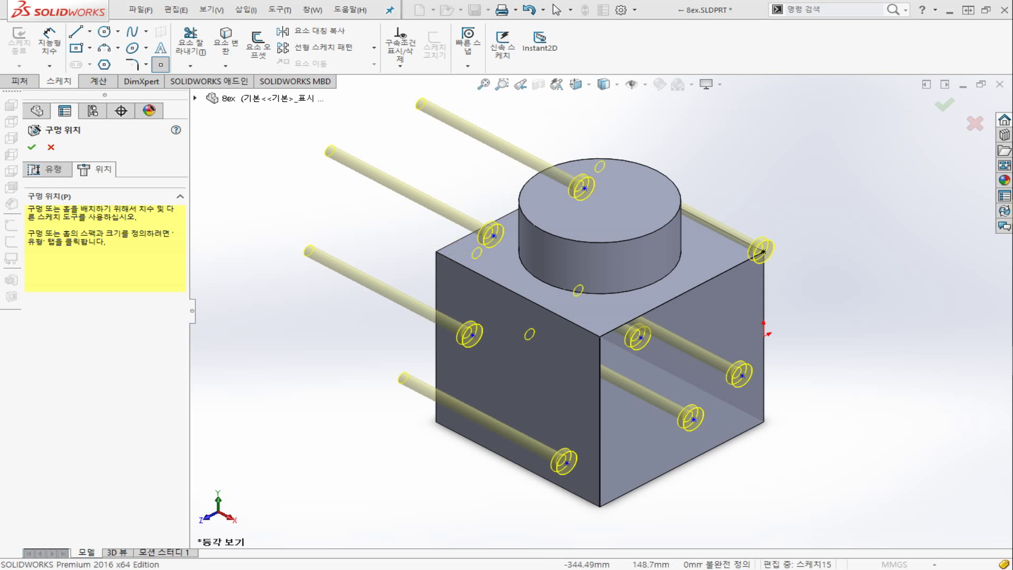
left_click(323, 354)
middle_click_drag(324, 354, 327, 309)
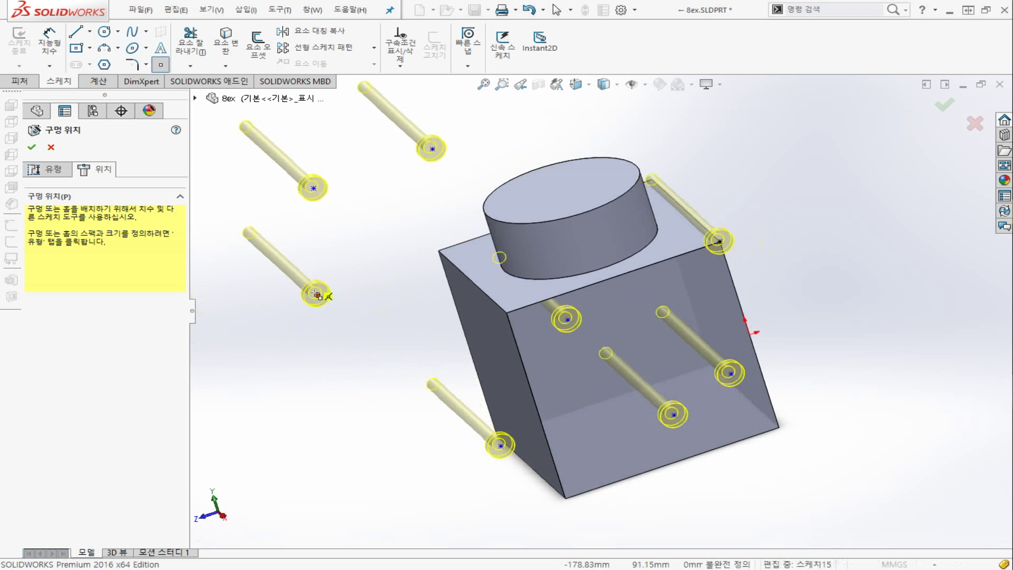
left_click(315, 293)
scroll(293, 338, "up", 2)
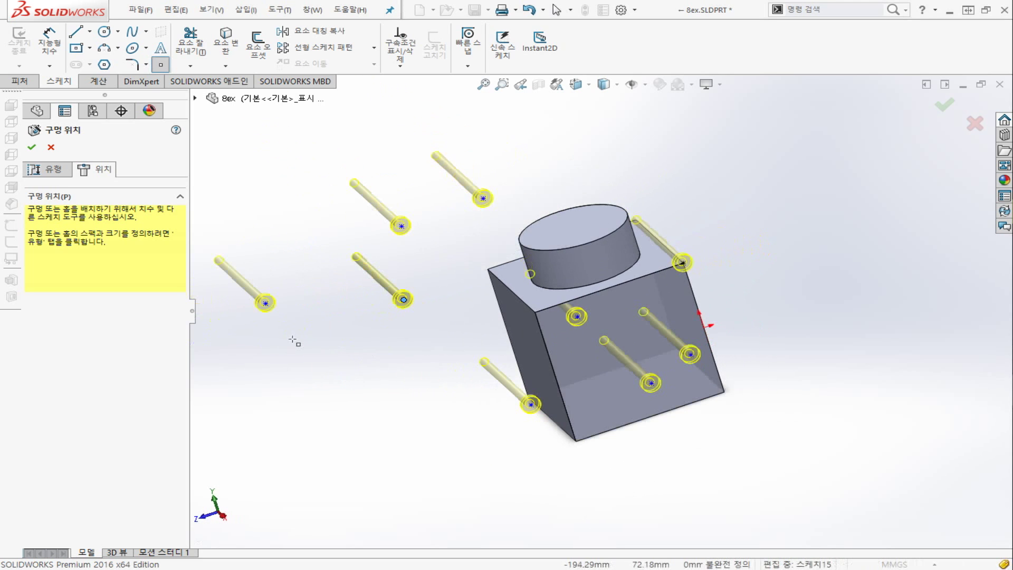
left_click(403, 227)
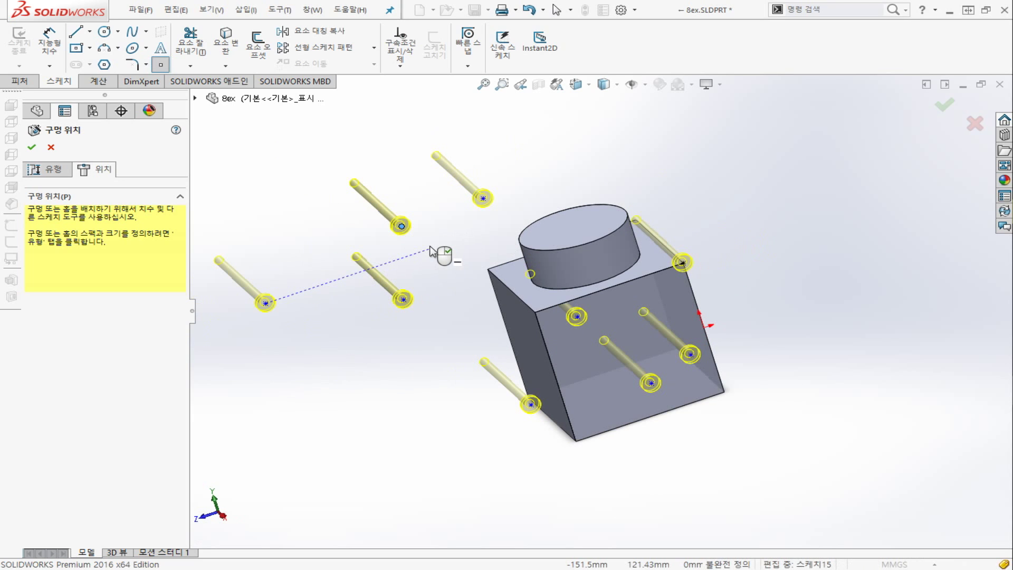
key("Escape")
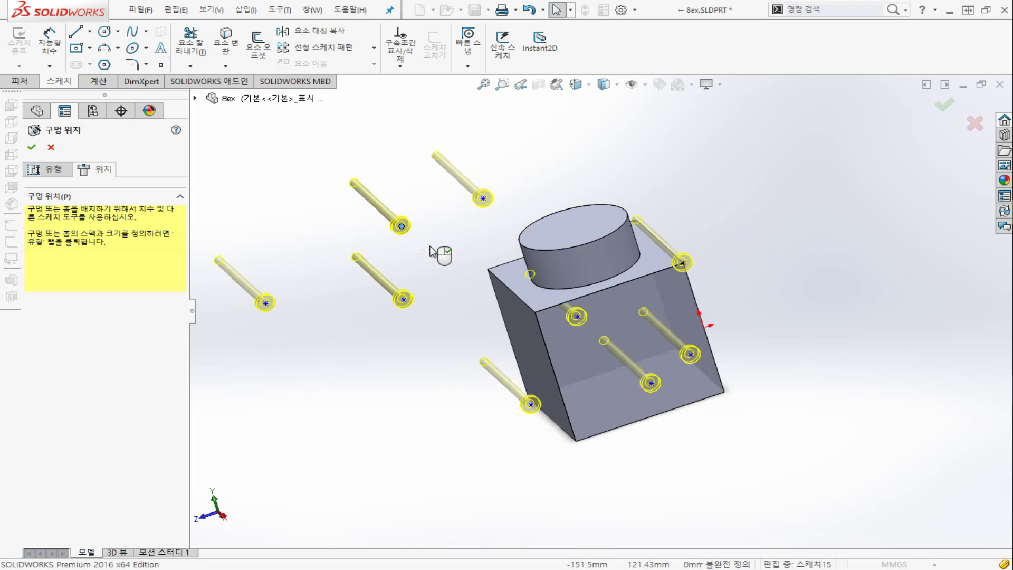
left_click(402, 227)
left_click_drag(403, 228, 422, 241)
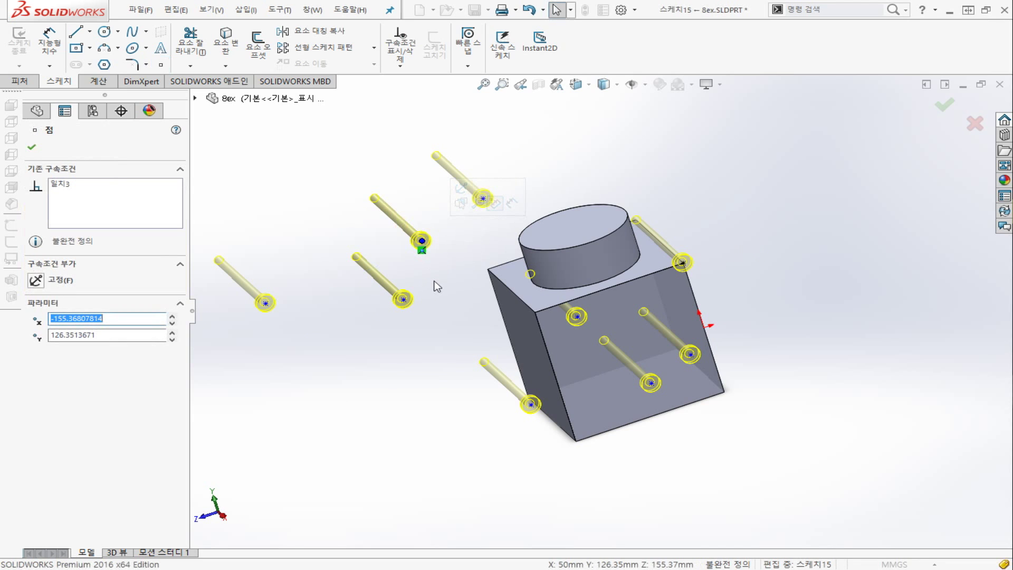
Delete the five hole points lying off the block's side face, keeping the four on the face and its corner.
left_click_drag(266, 302, 324, 309)
key("Delete")
left_click(404, 300)
key("Delete")
left_click(422, 241)
key("Delete")
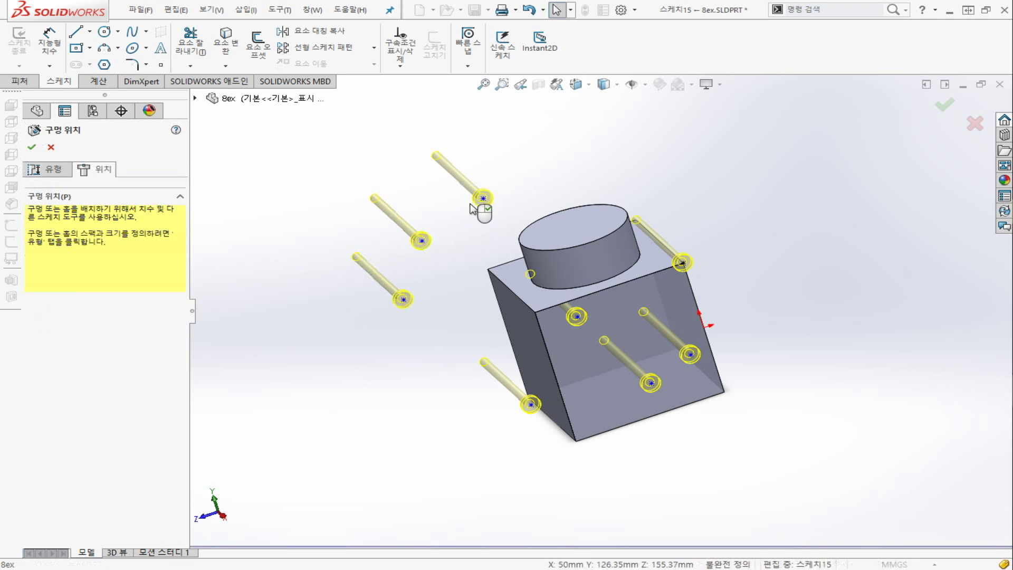
left_click(483, 198)
key("Delete")
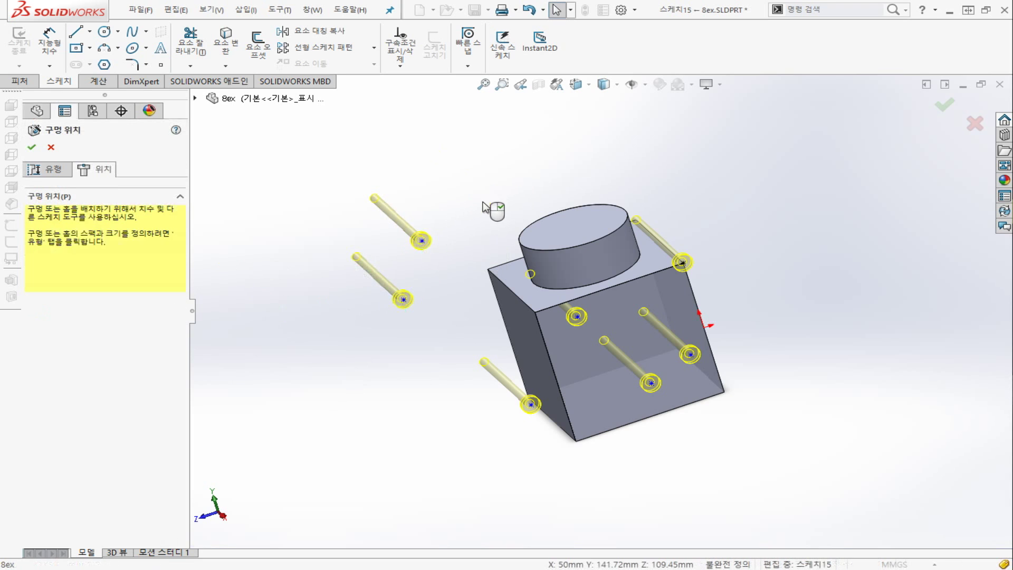
left_click(422, 241)
key("Delete")
mouse_move(361, 251)
left_mouse_down()
mouse_move(422, 334)
mouse_move(543, 434)
left_mouse_up()
key("Delete")
key("Delete")
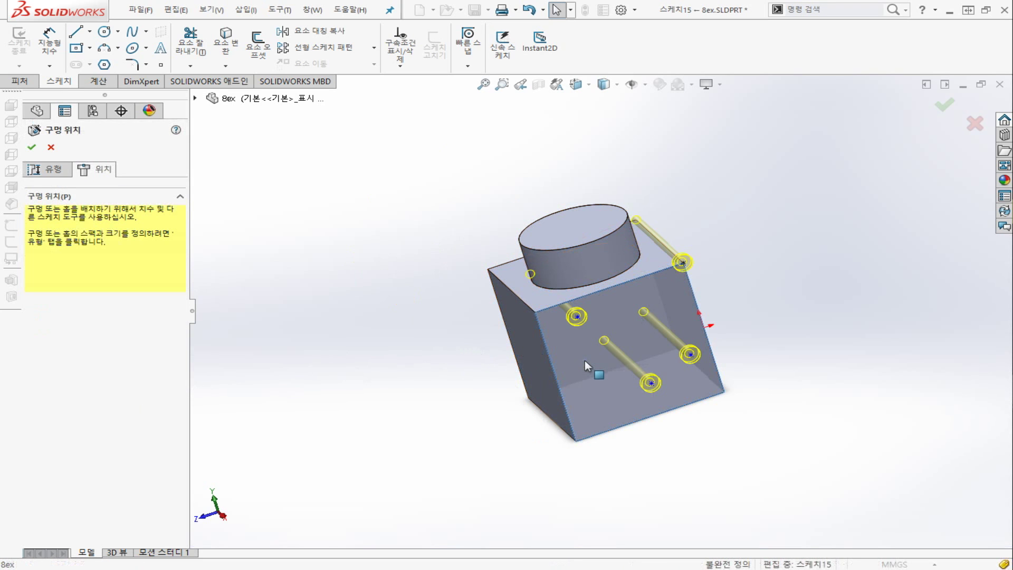
View the side face straight on and spread the four remaining hole points so one sits inside each corner.
key("ctrl+8")
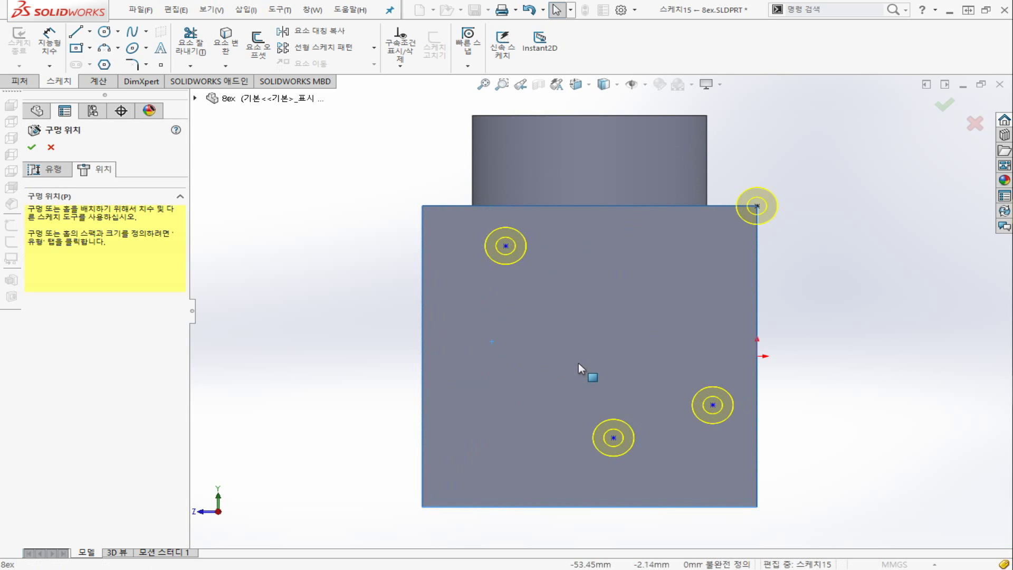
left_click_drag(505, 245, 486, 261)
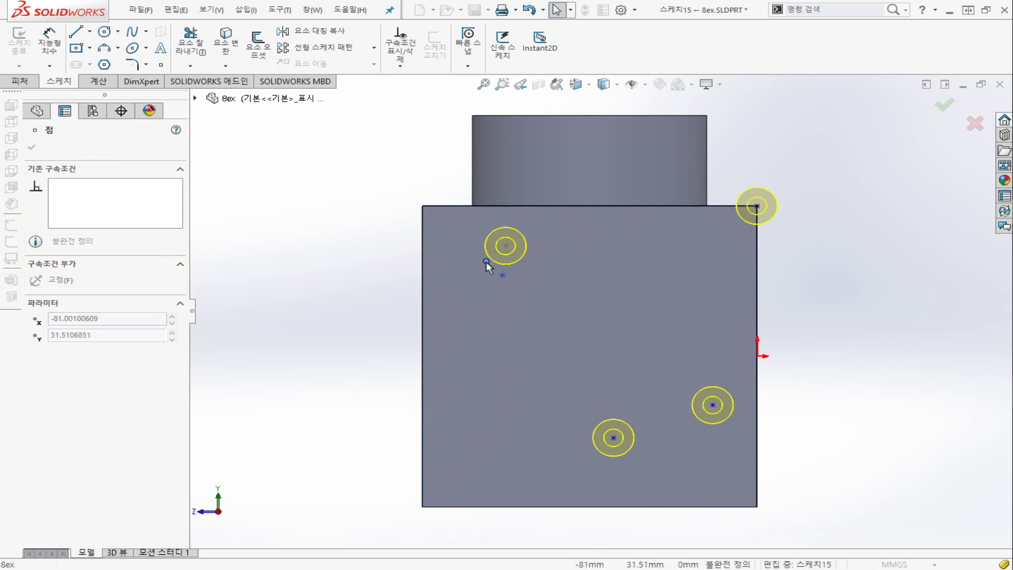
left_click_drag(758, 206, 695, 256)
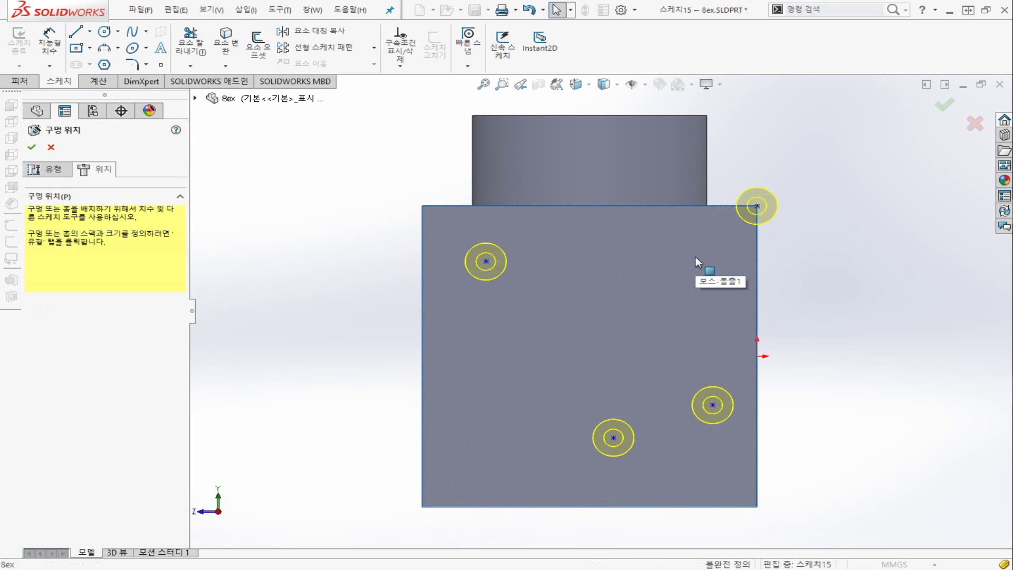
left_click(757, 205)
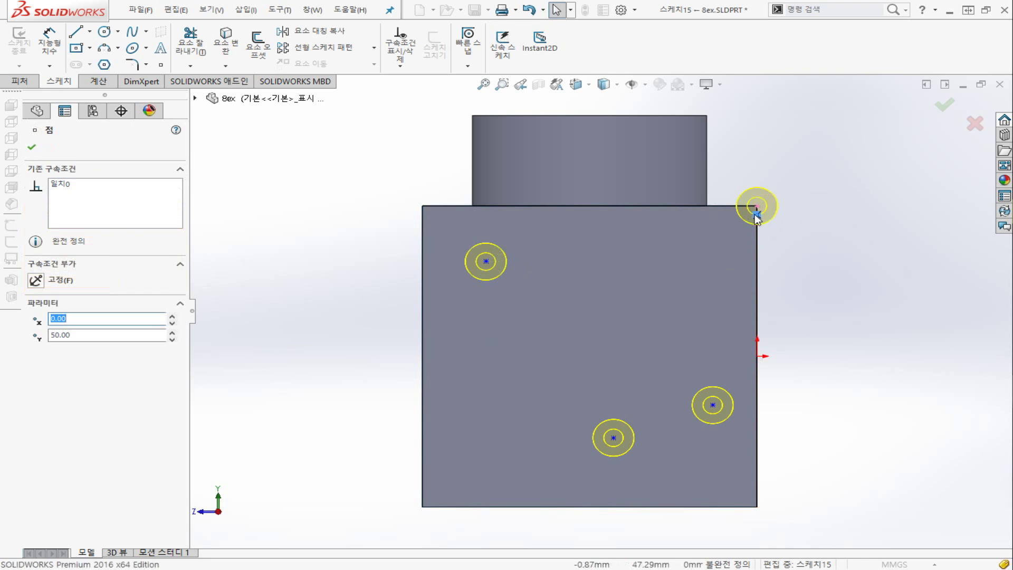
left_click_drag(757, 207, 697, 256)
left_click_drag(712, 405, 712, 490)
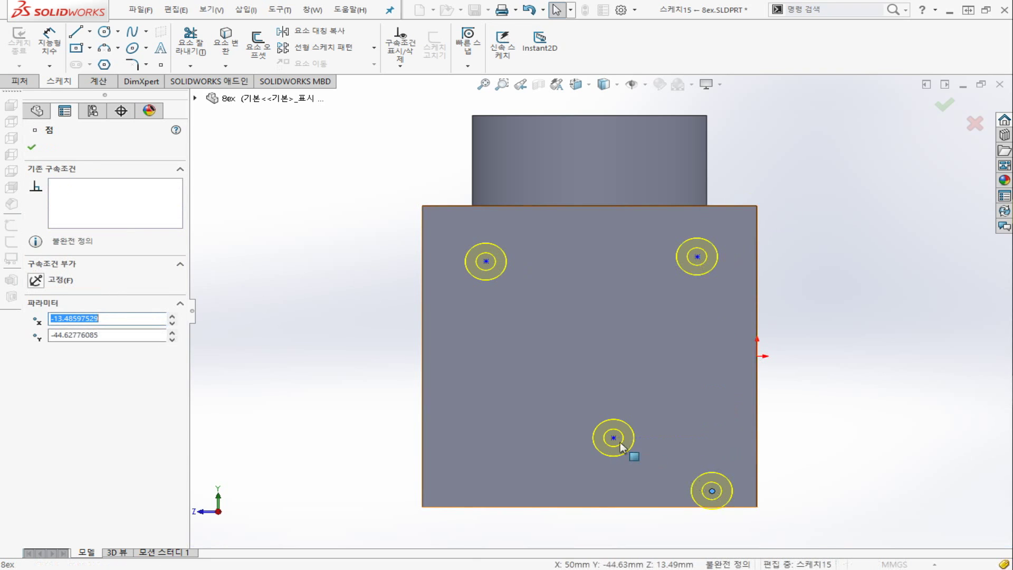
left_click_drag(613, 438, 485, 472)
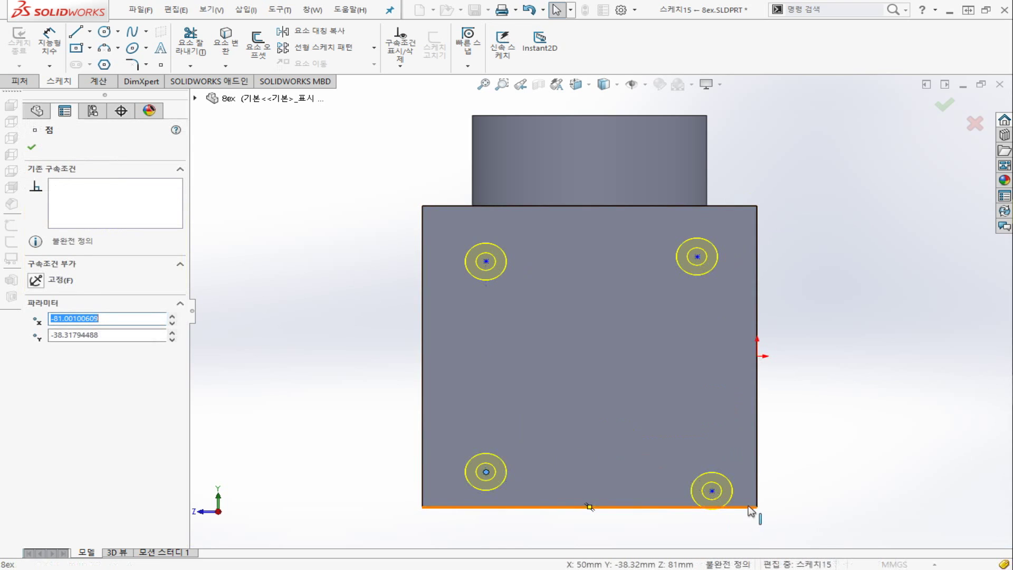
left_click_drag(711, 490, 713, 462)
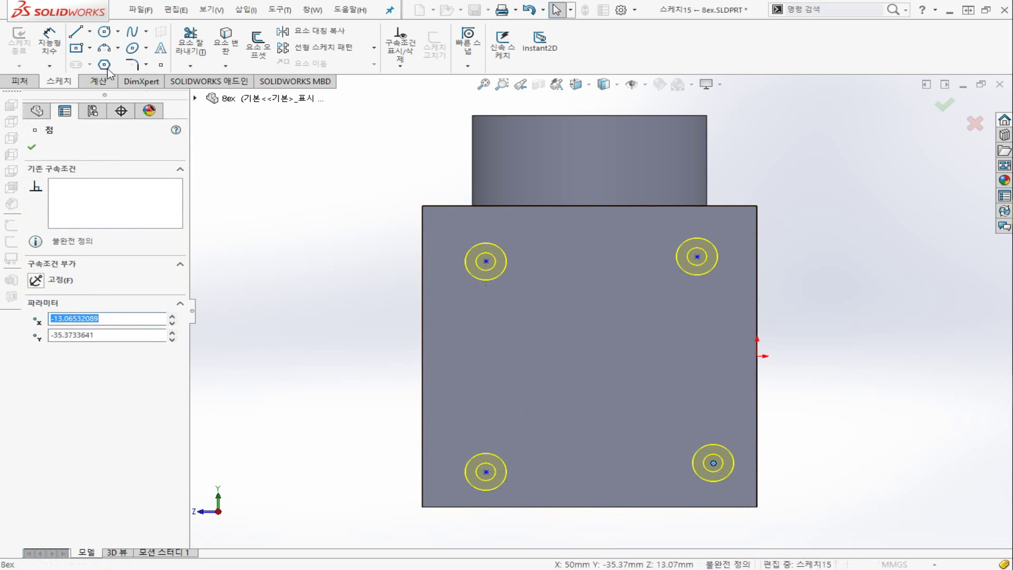
Add a diagonal dimension between the upper-left and lower-right hole points, accepting its current value.
left_click(49, 43)
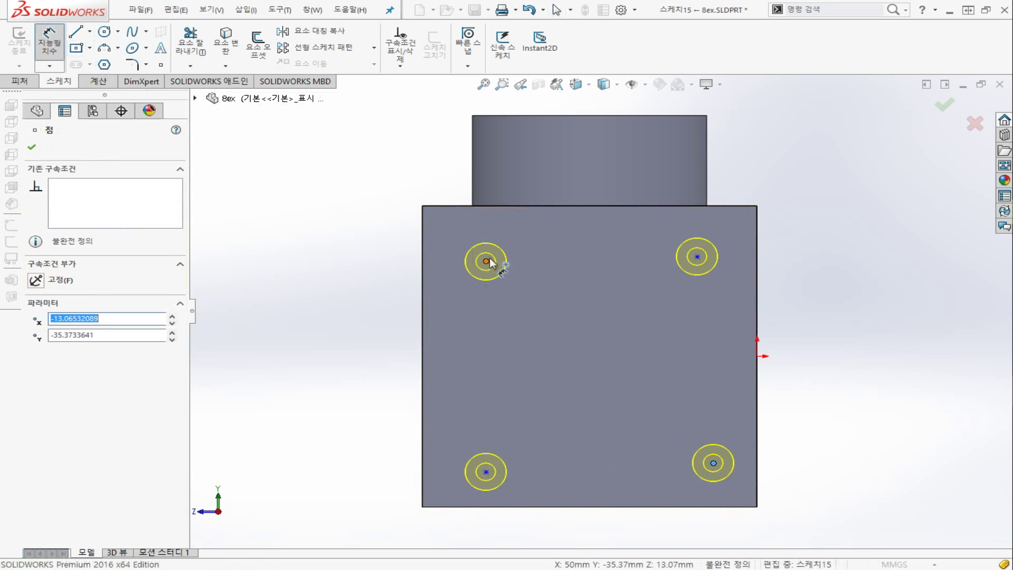
left_click(485, 261)
left_click(465, 204)
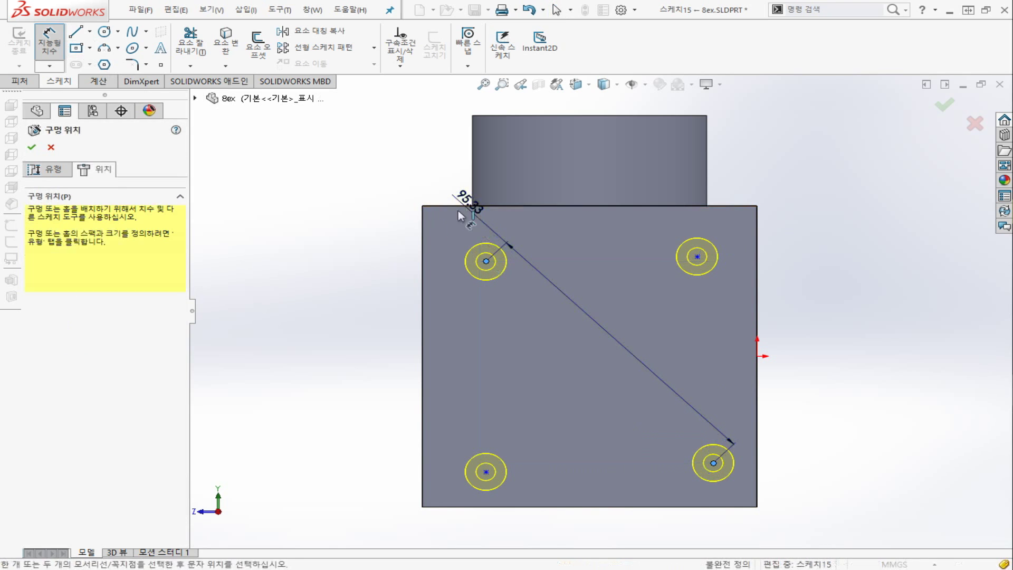
left_click_drag(451, 179, 260, 188)
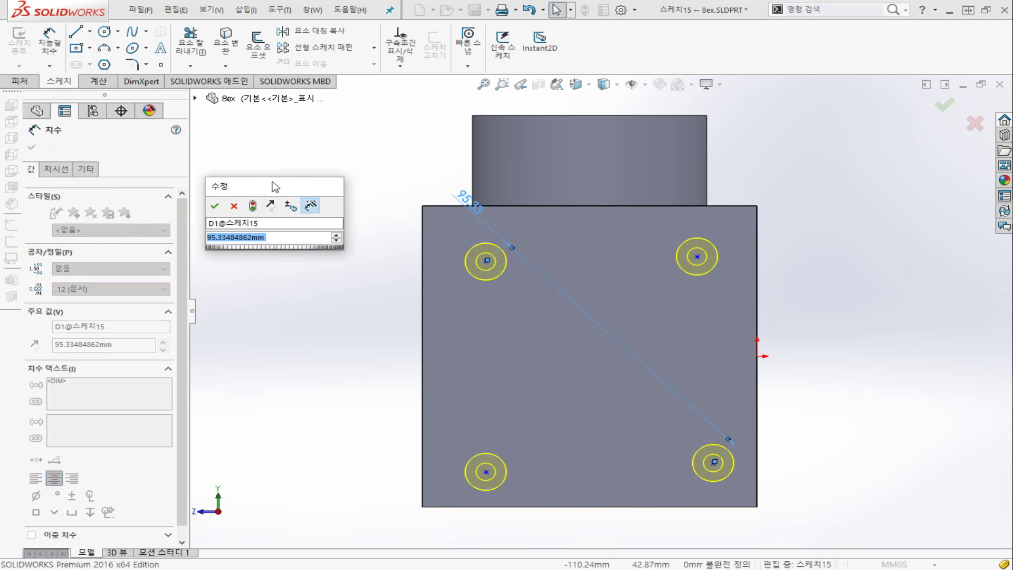
left_click(214, 206)
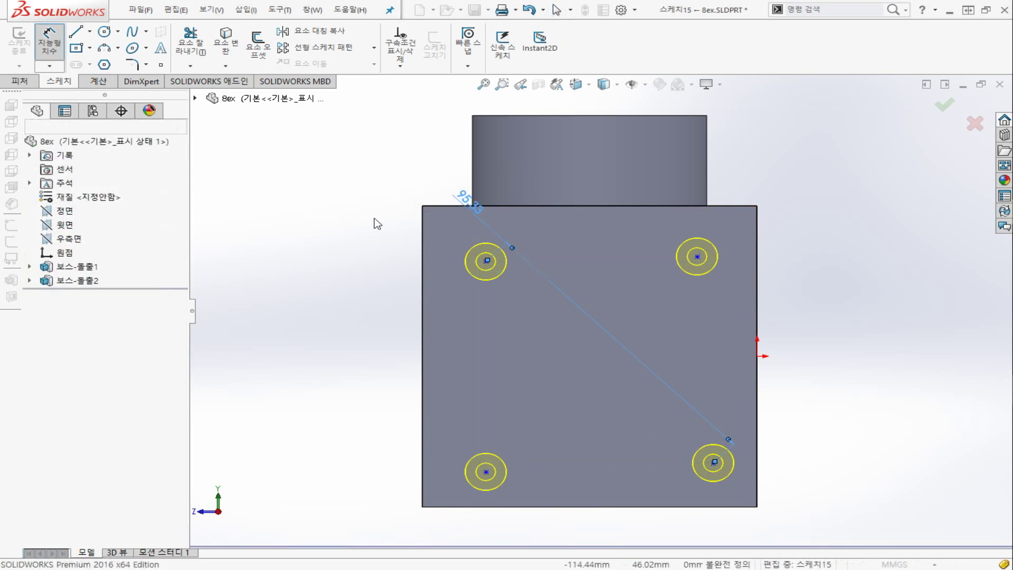
Dimension the upper-left hole point 20 mm below the side face's top edge.
left_click(485, 261)
left_click(51, 45)
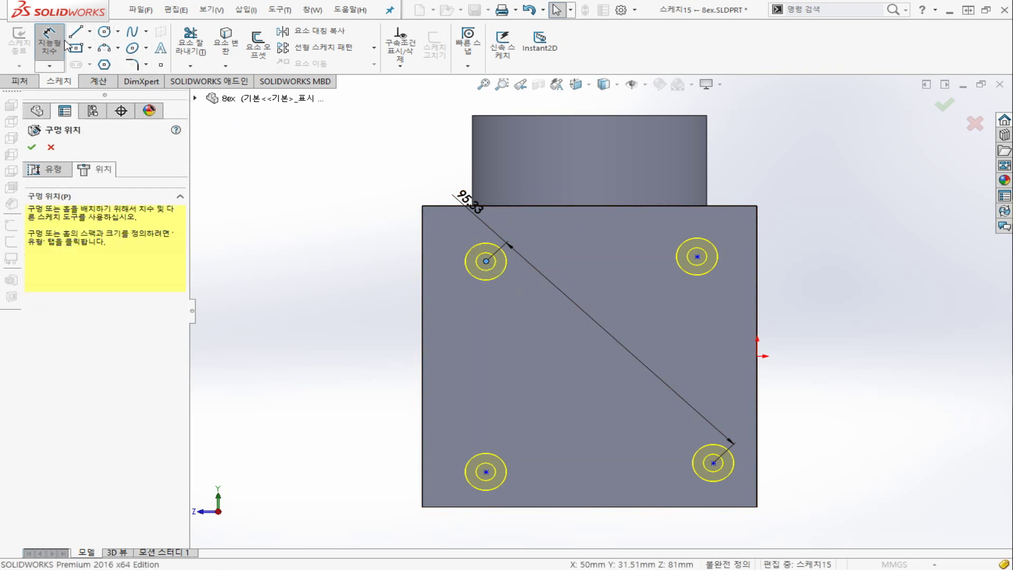
left_click(486, 262)
left_click(429, 206)
left_click(372, 208)
type("20")
key("Return")
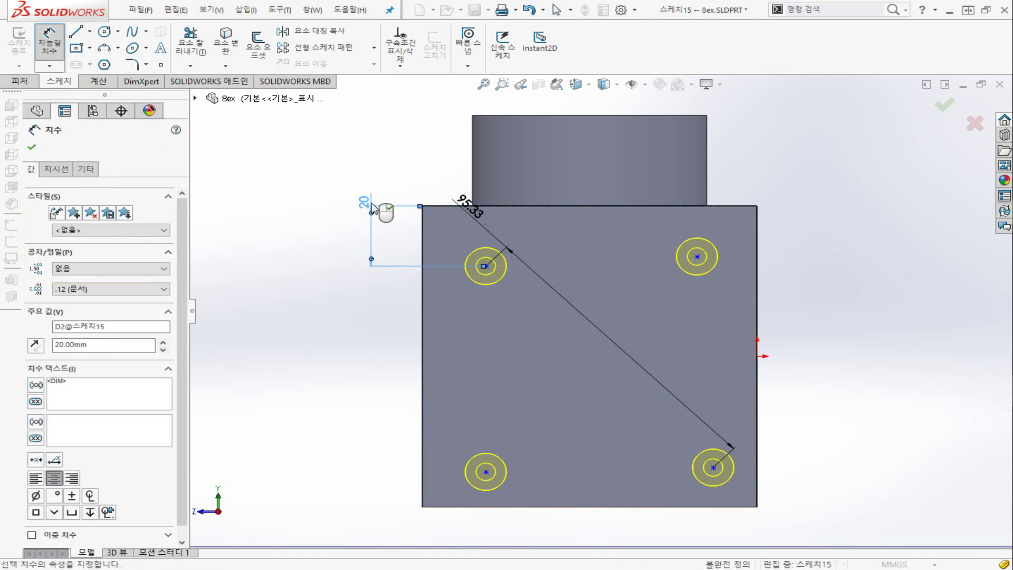
Delete the diagonal dimension between the upper-left and lower-right hole points.
key("Escape")
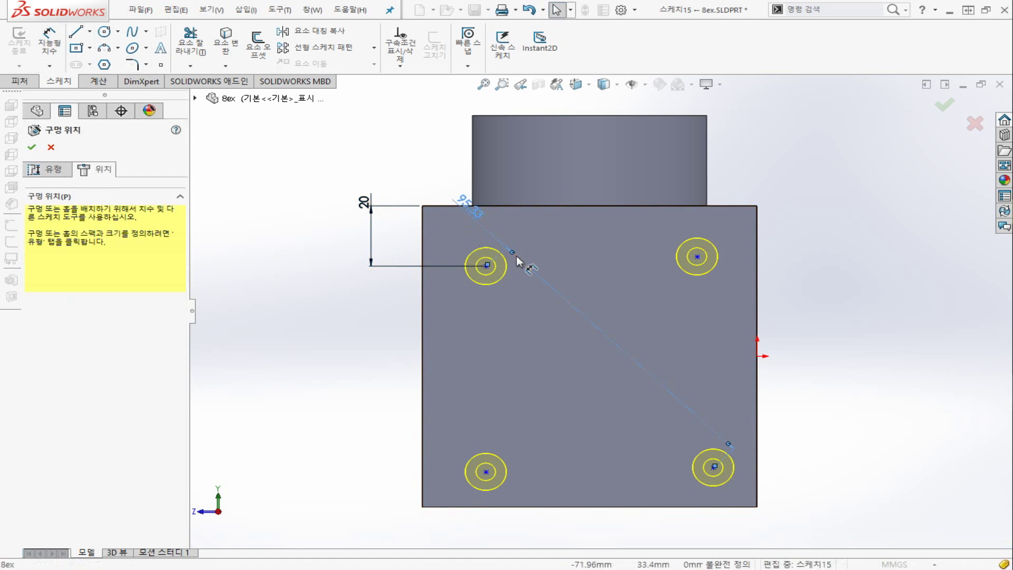
left_click(517, 256)
key("Delete")
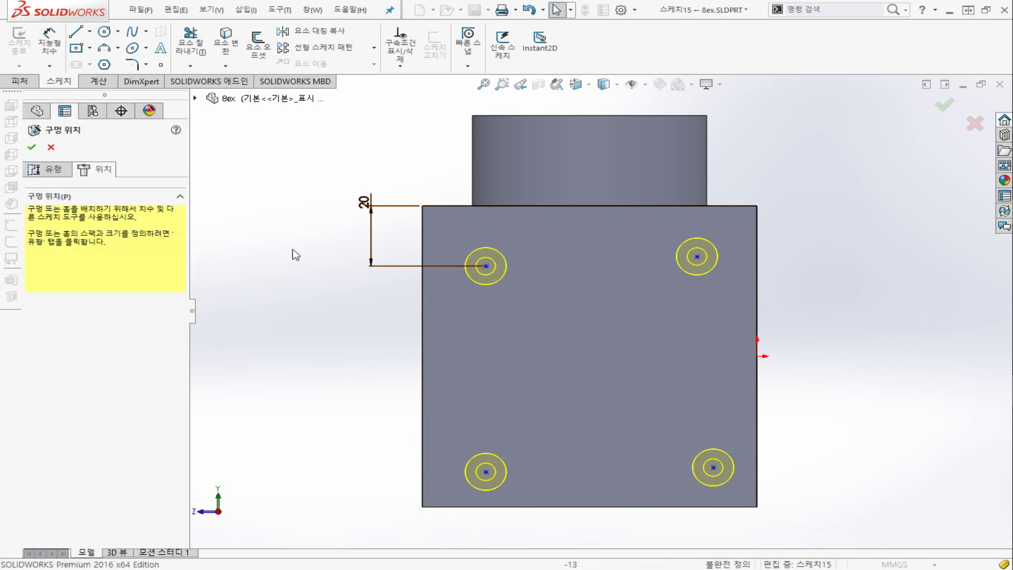
Dimension the upper-left hole point 20 mm horizontally from the side face's left edge.
left_click(50, 44)
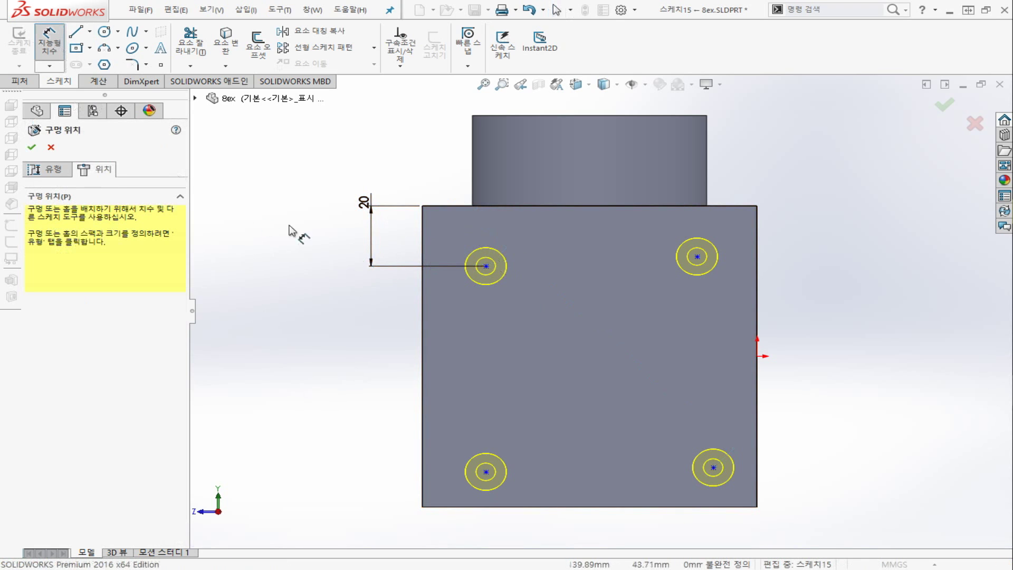
left_click(485, 266)
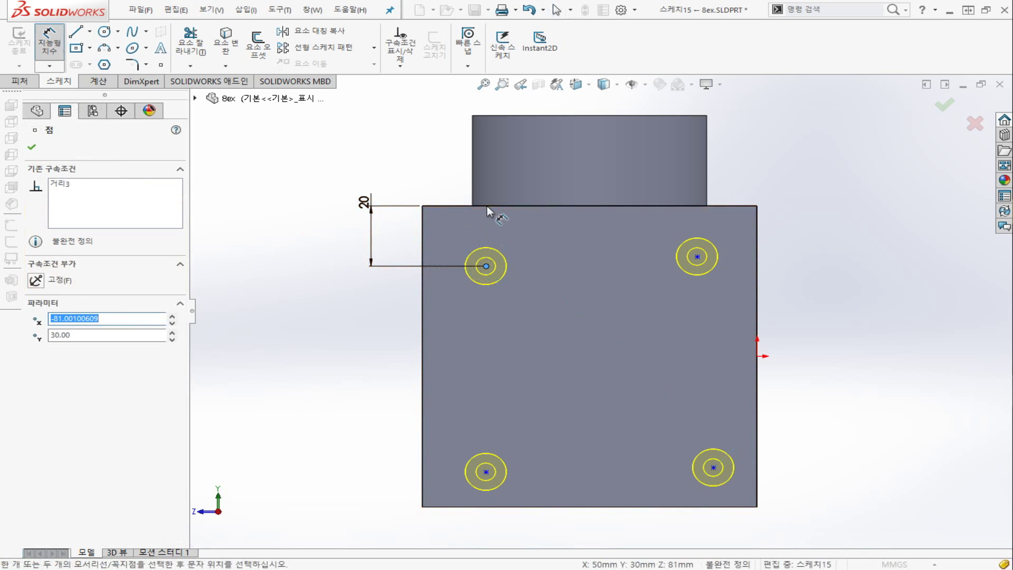
left_click(422, 244)
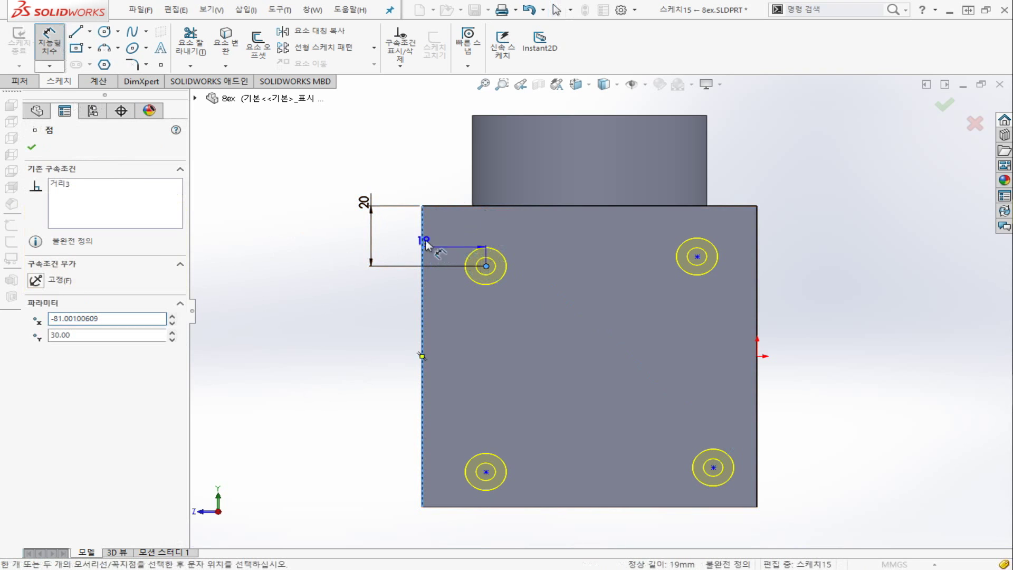
left_click(431, 177)
type("20")
key("Return")
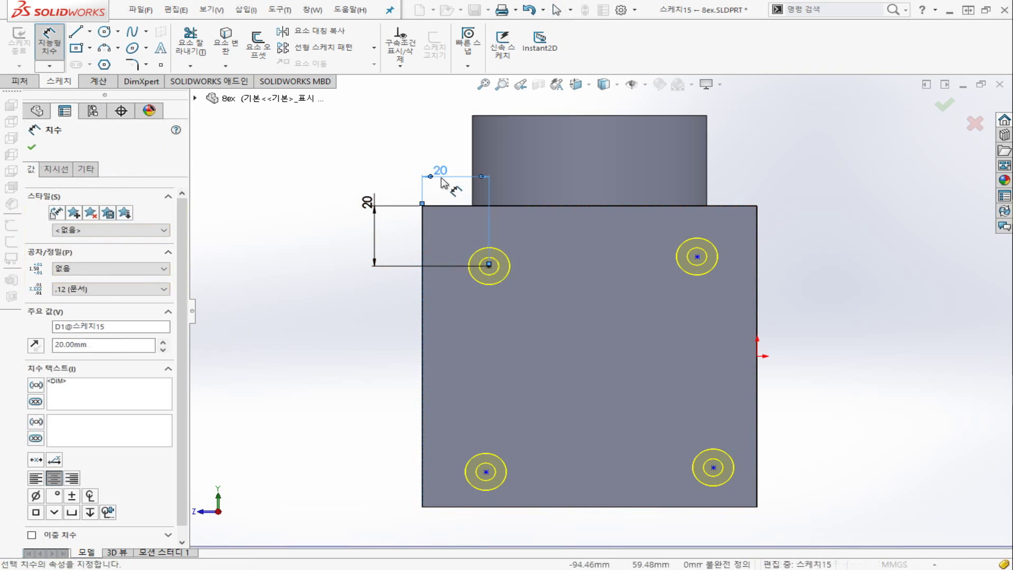
Draw a vertical centerline from the midpoint of the face's top edge to the midpoint of its bottom edge.
left_click(90, 31)
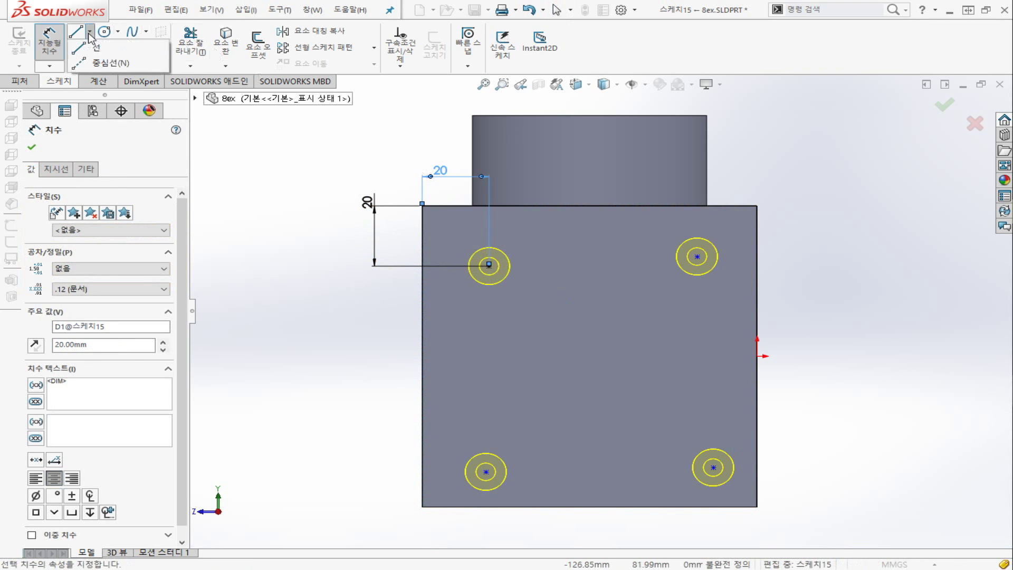
left_click(99, 63)
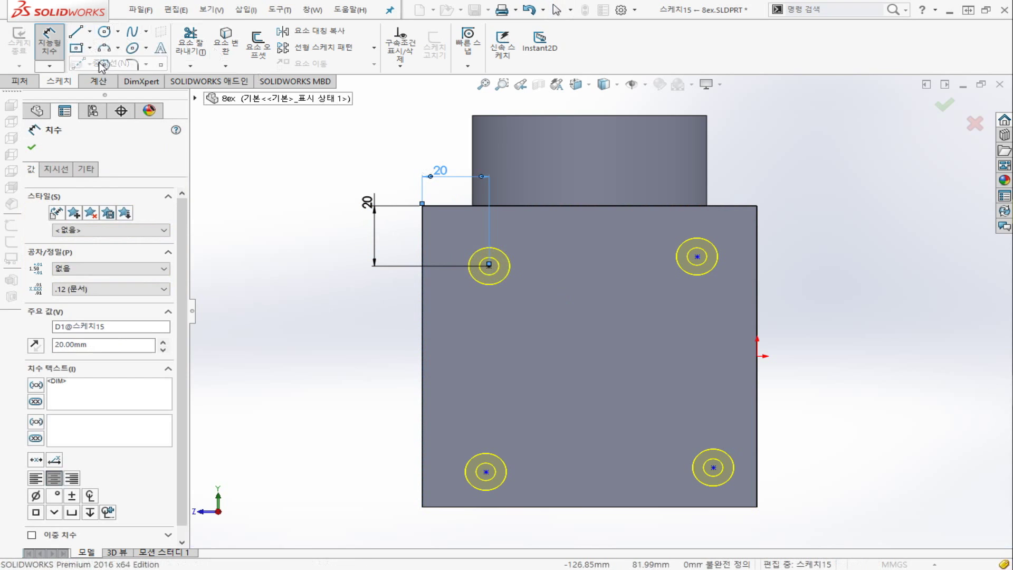
left_click(589, 205)
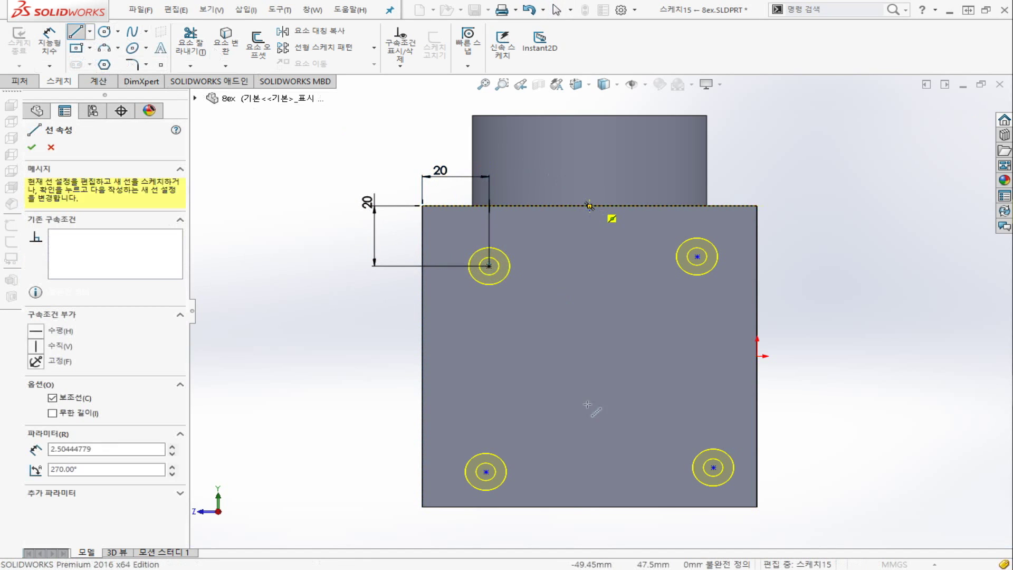
left_click(589, 507)
key("Escape")
Dimension the upper-right hole point 30 mm horizontally from the vertical centerline.
left_click(49, 45)
left_click(590, 256)
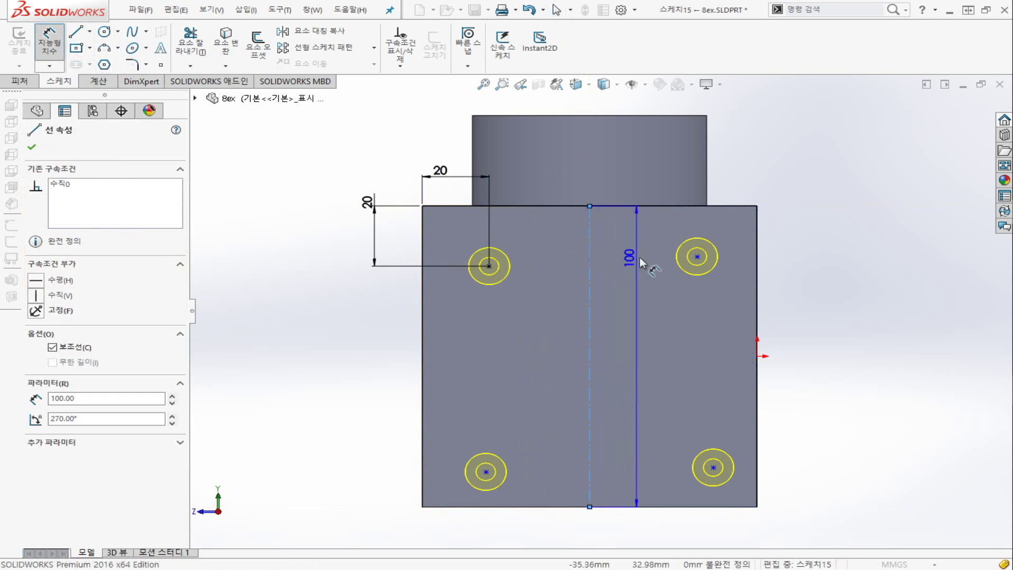
key("Escape")
left_click(696, 257)
left_click(599, 257)
left_click(643, 305)
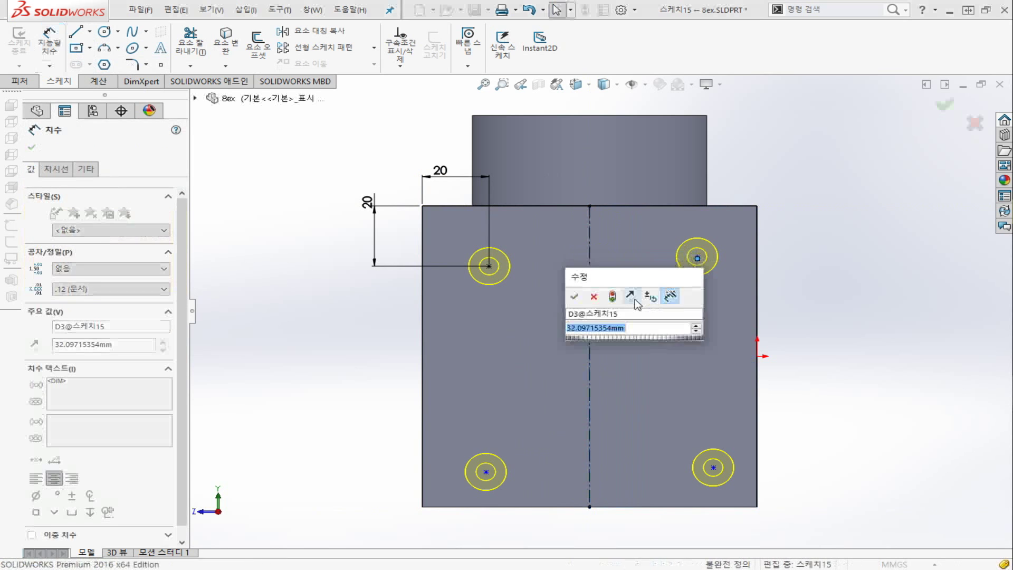
type("30")
key("Return")
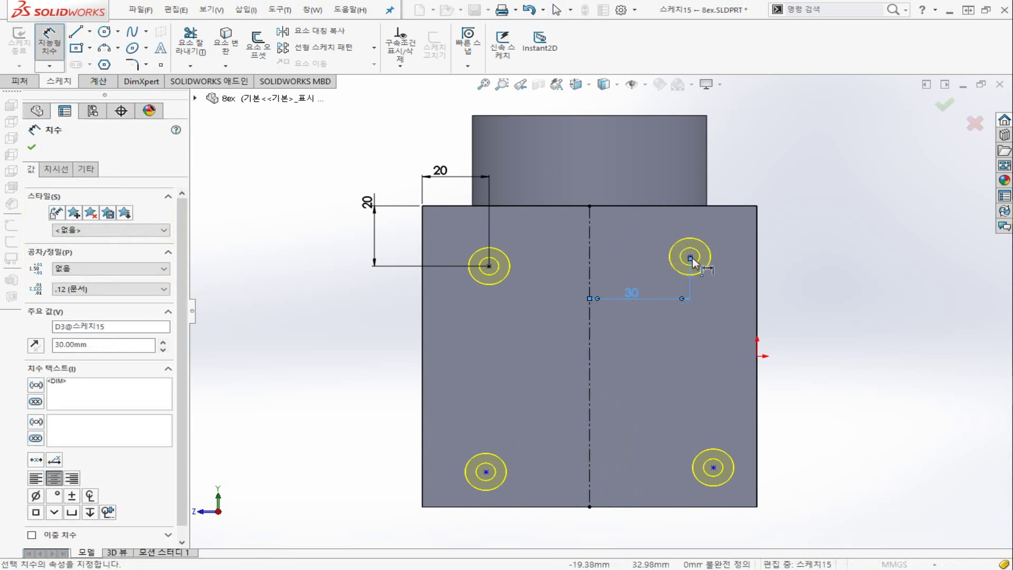
left_click(691, 256)
left_click(688, 206)
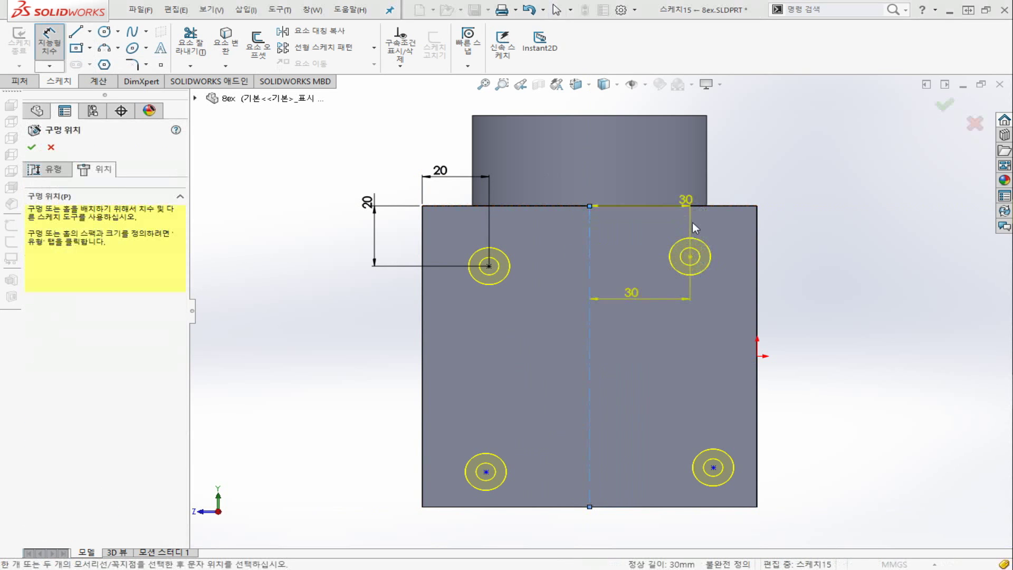
key("Escape")
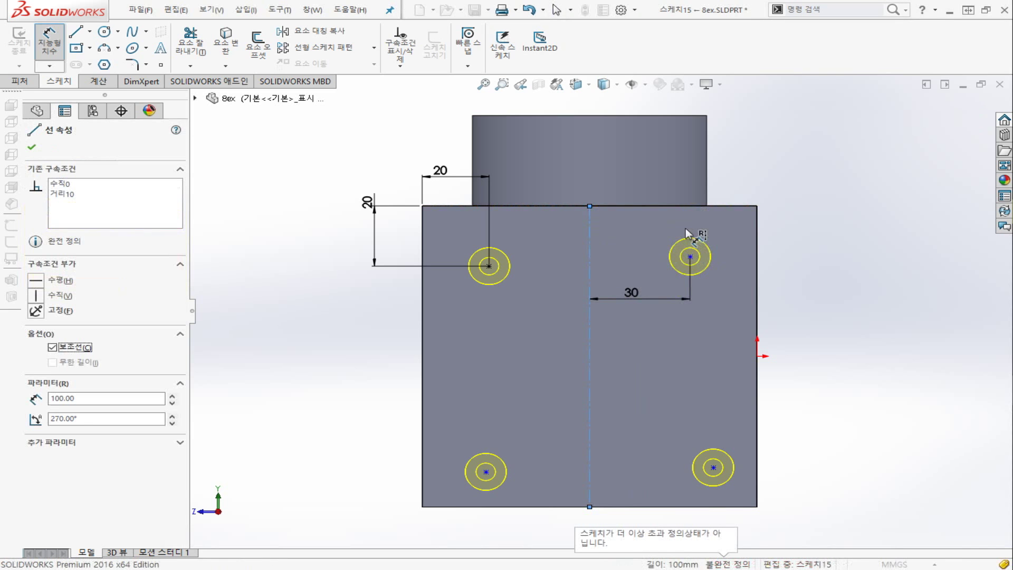
left_click(746, 205)
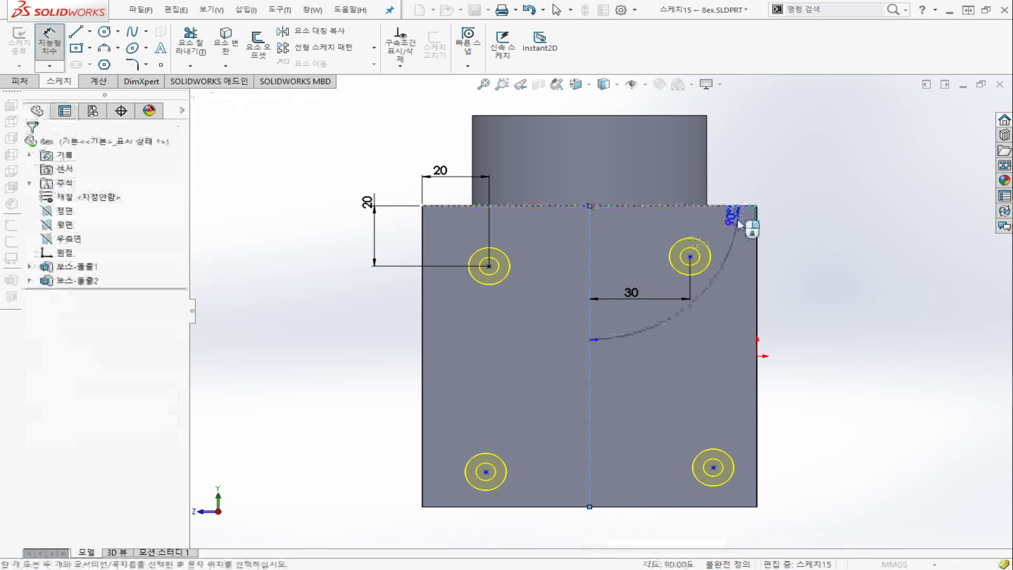
key("Escape")
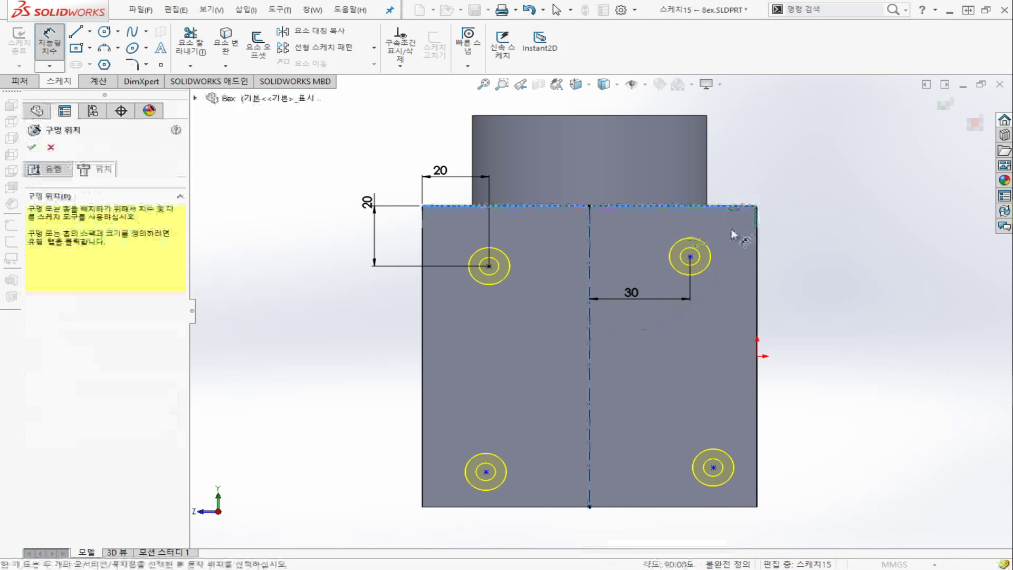
Dimension the upper-right hole point 20 mm vertically from the side face's top edge.
left_click(689, 257)
left_click(775, 231)
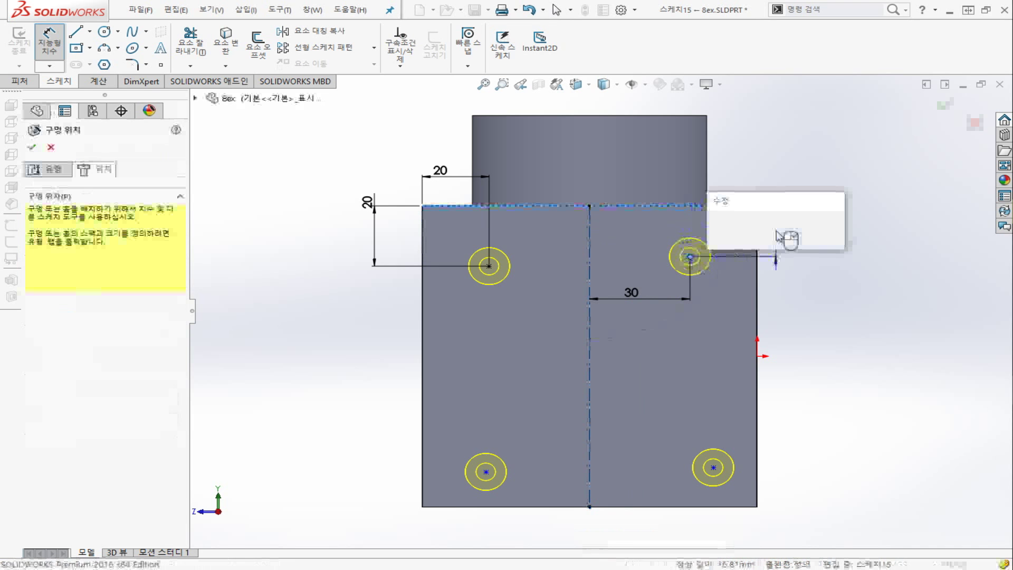
type("20")
key("Return")
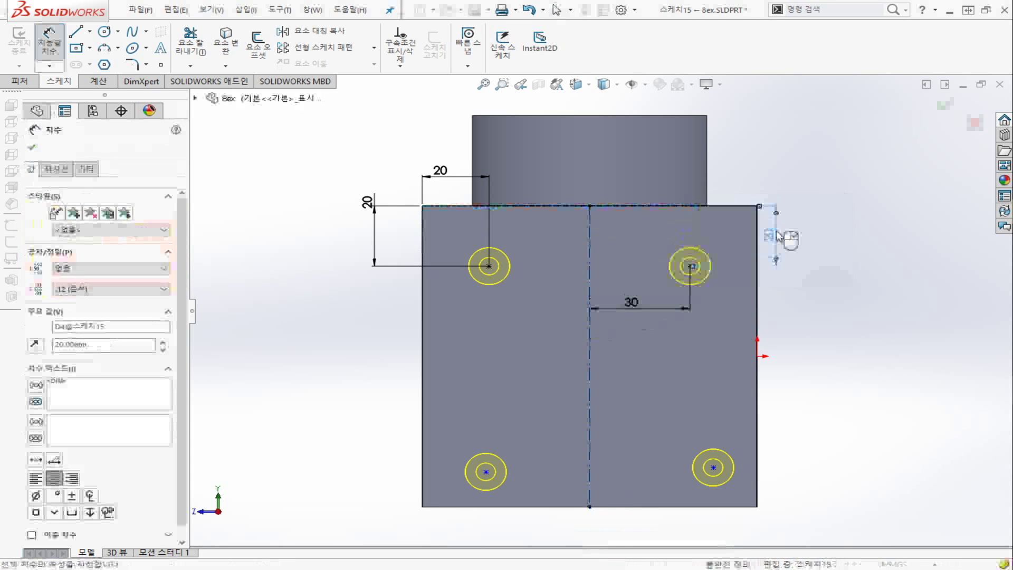
left_click(809, 246)
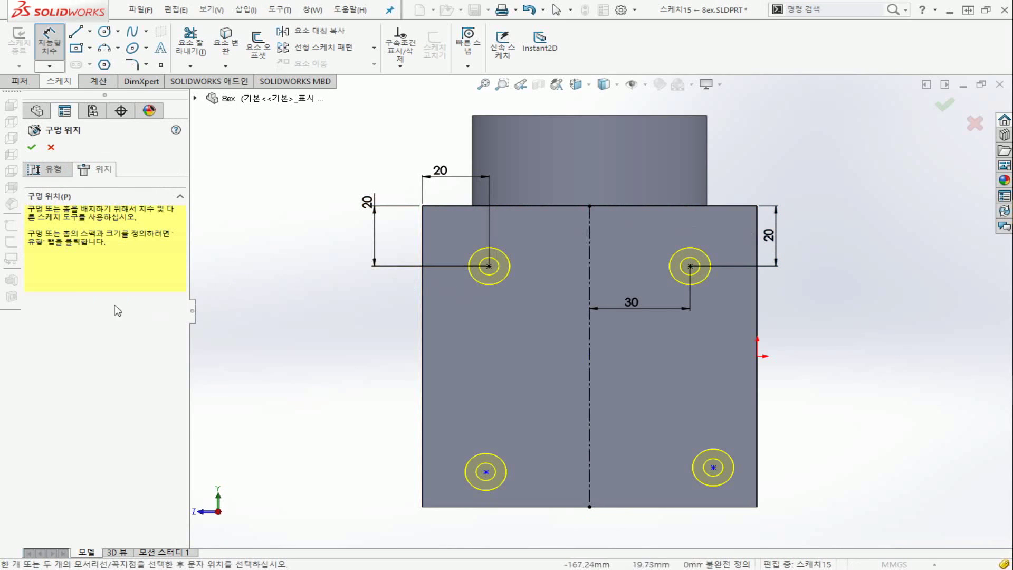
Finish the Hole Wizard feature to cut the four counterbore holes in the block's side face.
left_click(35, 149)
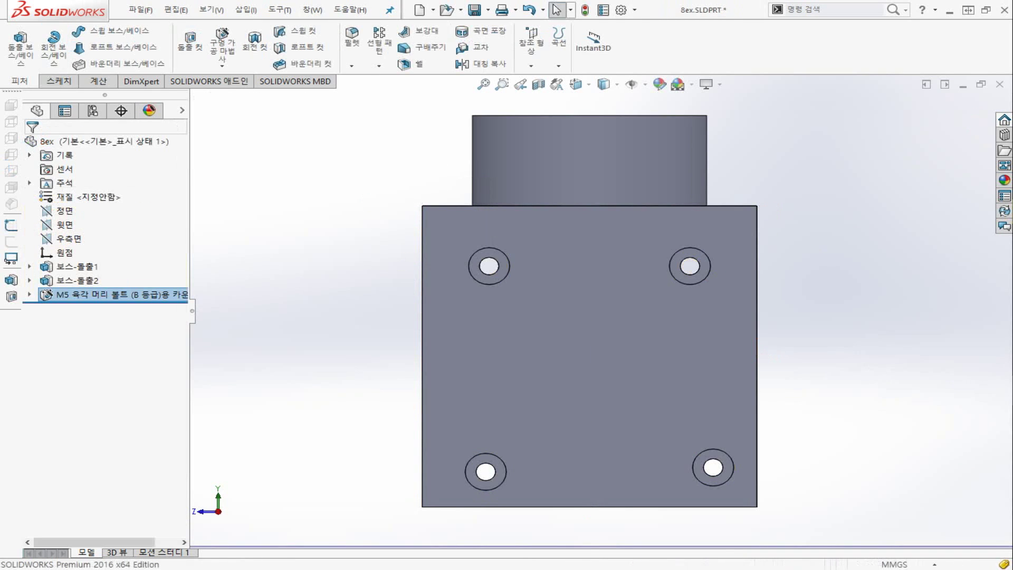
left_click(331, 370)
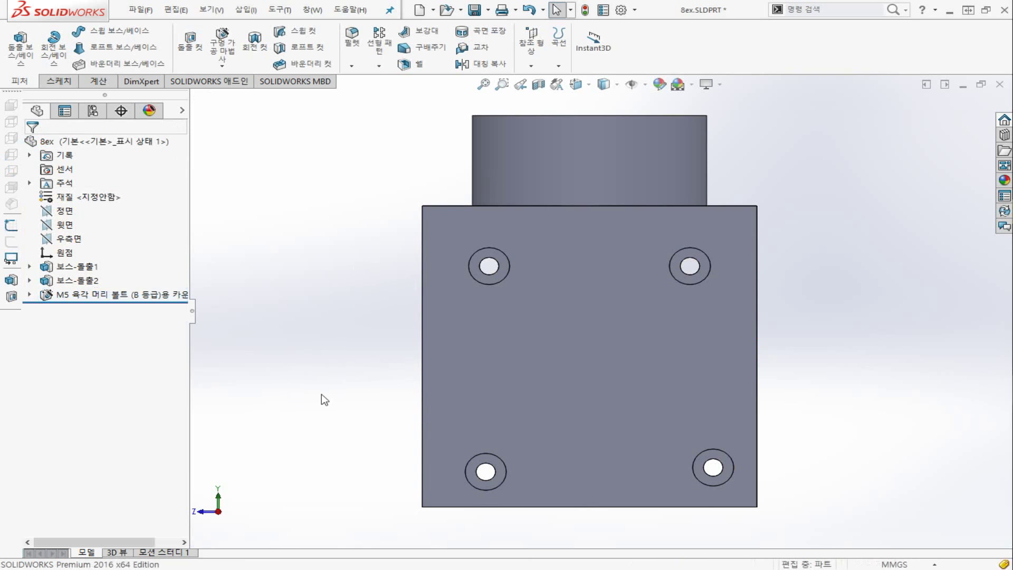
key("ctrl+7")
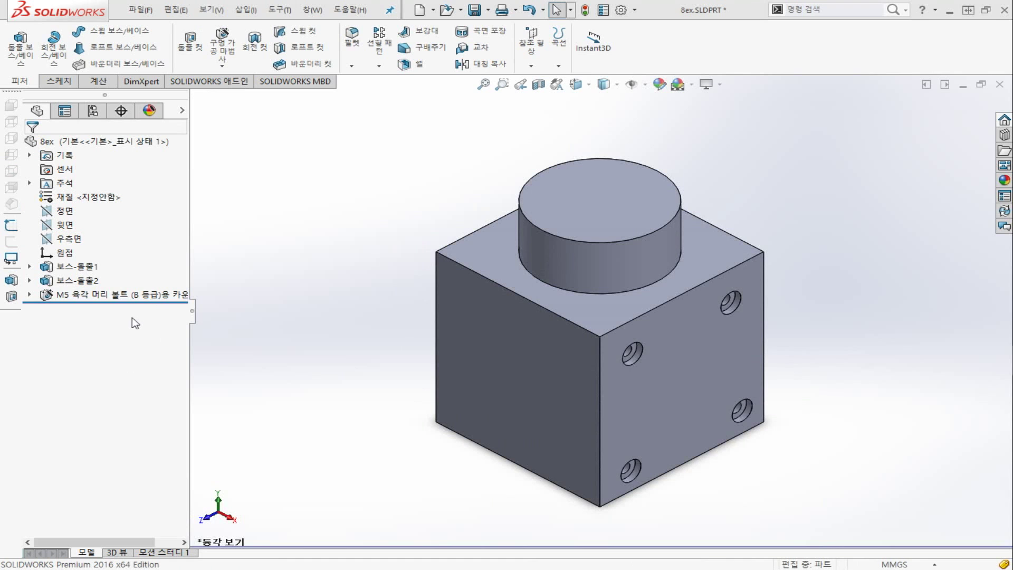
Examine the counterbore feature's position sketch and its hole profile sketch, each viewed normal to its plane.
left_click(149, 299)
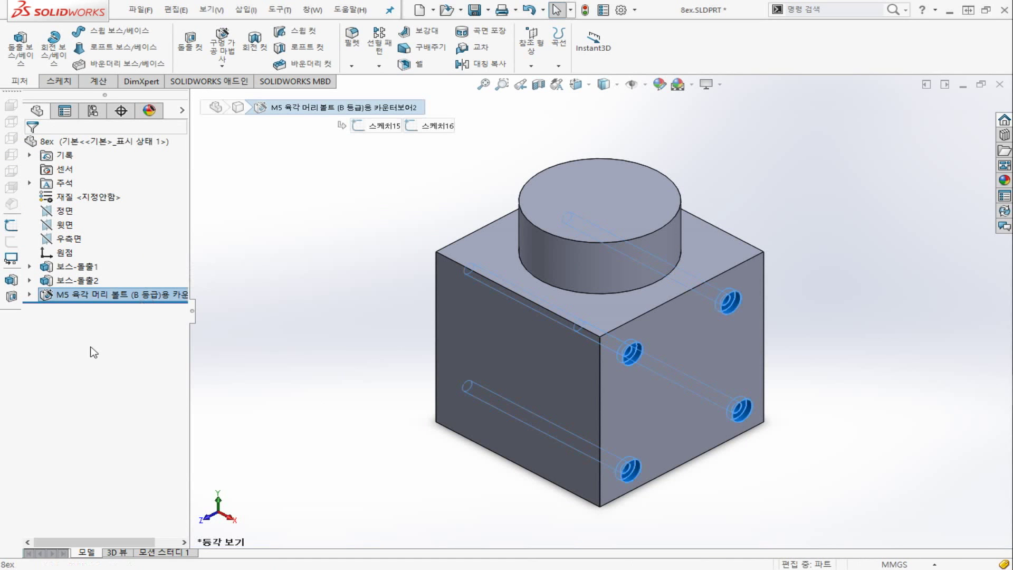
left_click(29, 294)
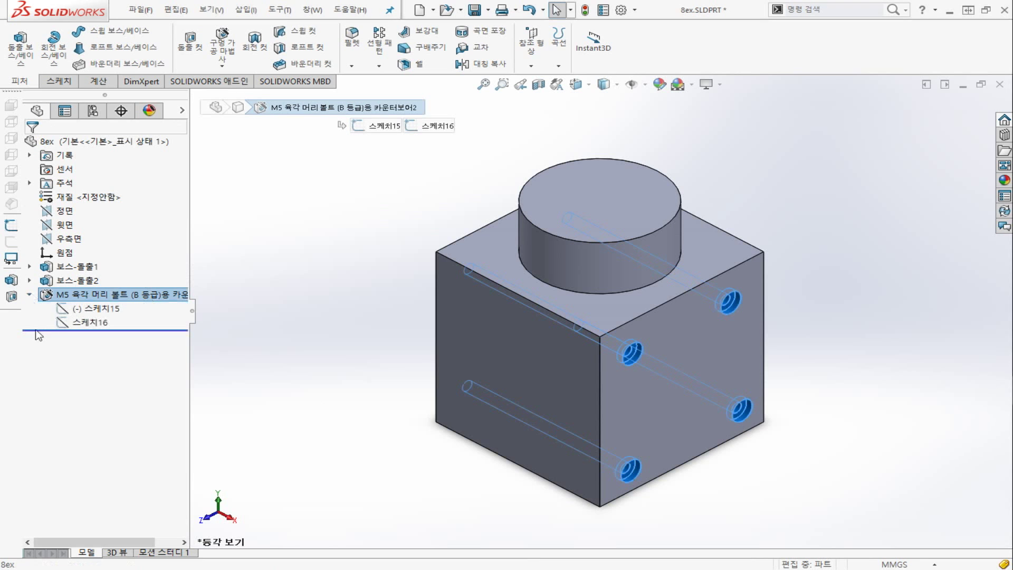
left_click(96, 308)
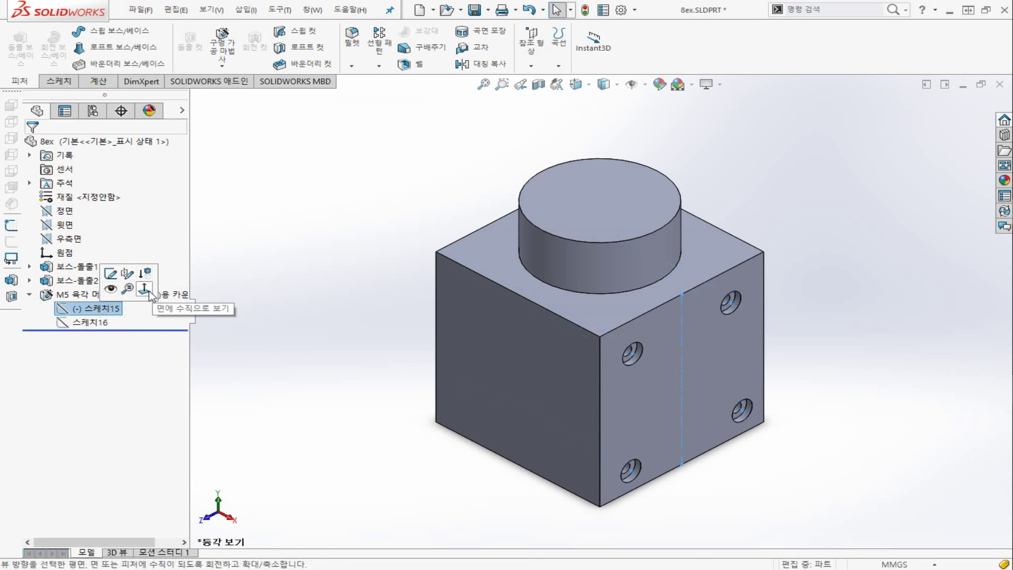
left_click(145, 288)
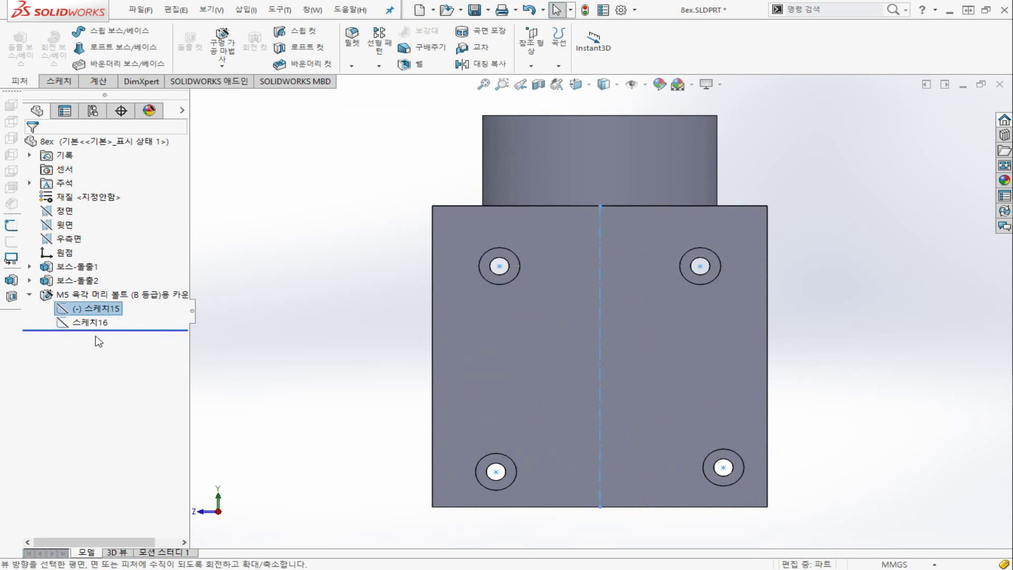
left_click(90, 322)
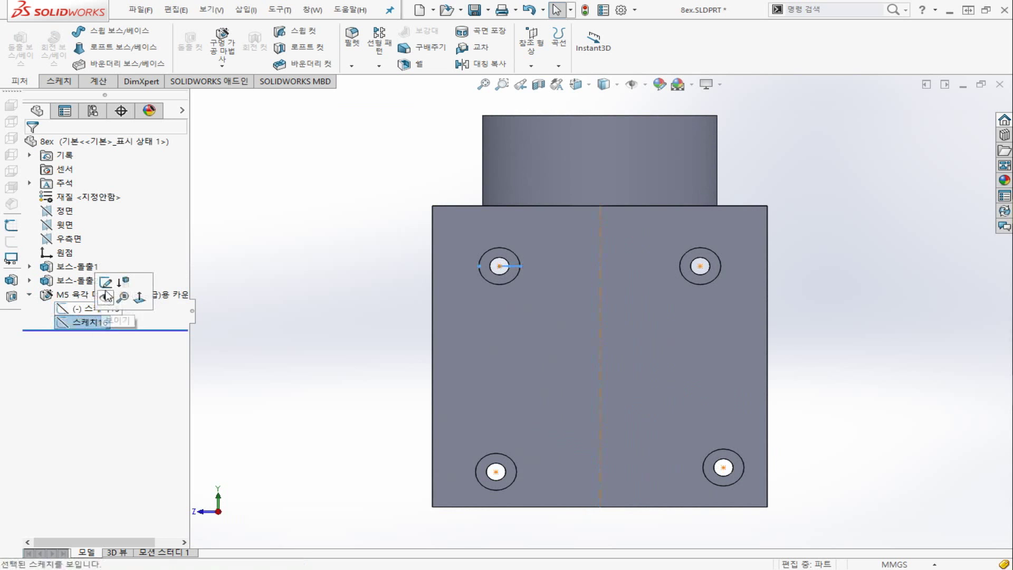
left_click(143, 303)
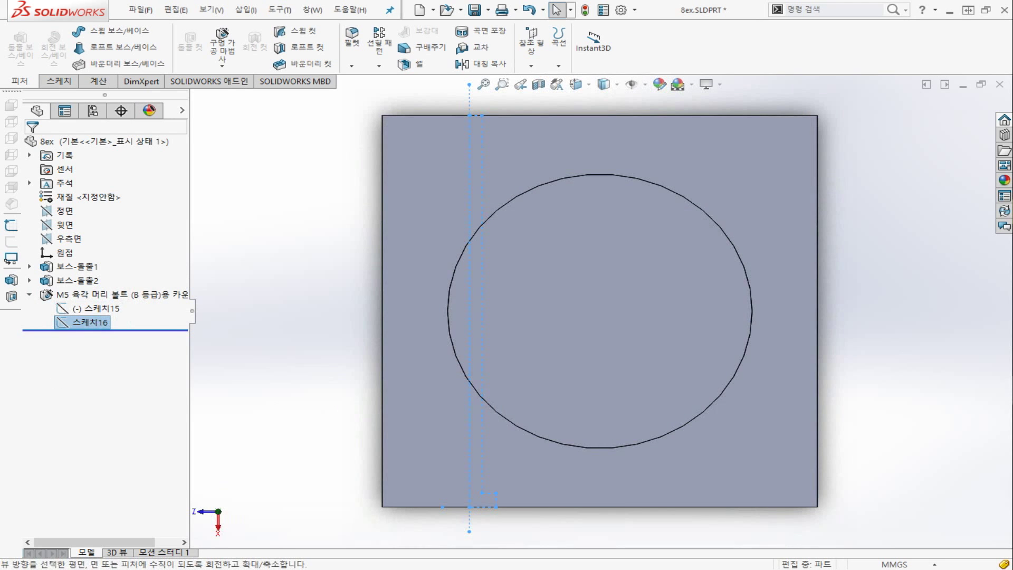
left_click(352, 405)
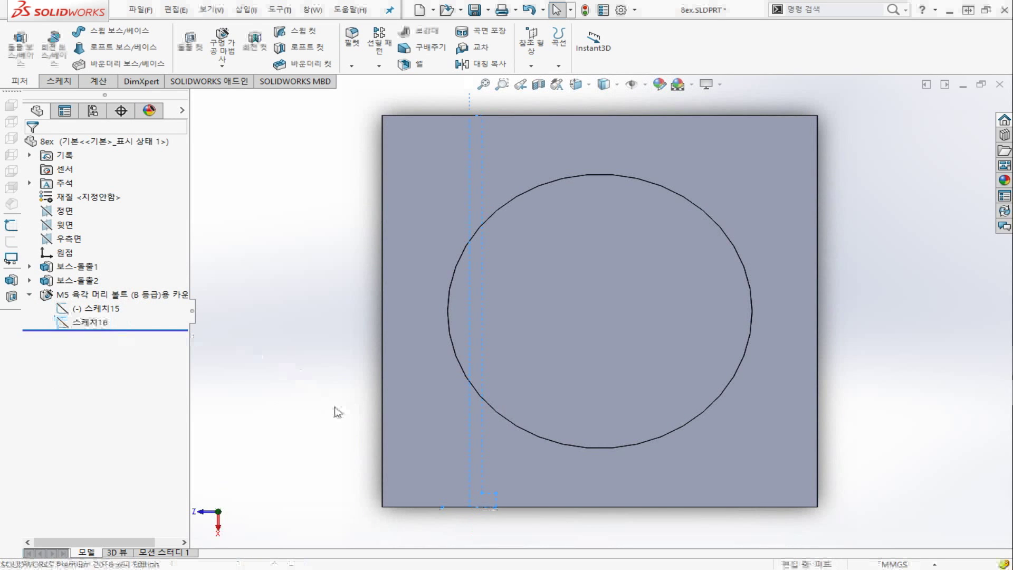
key("ctrl+7")
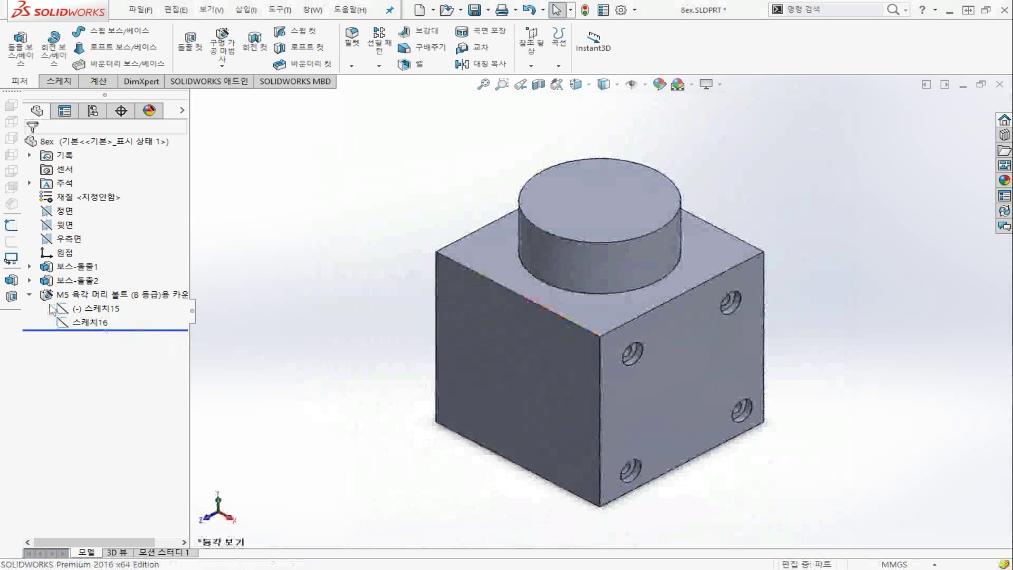
left_click(30, 295)
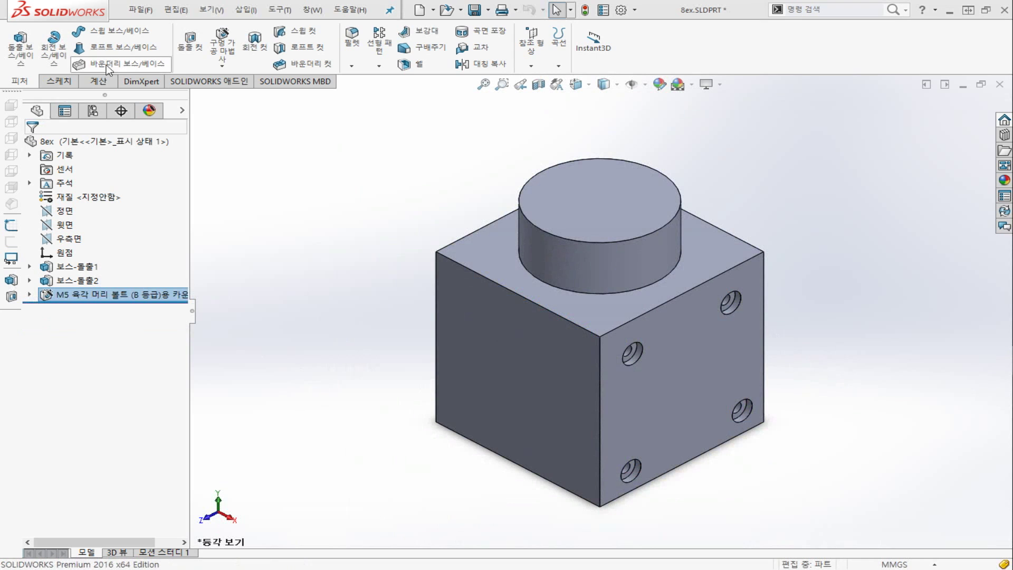
Start another Hole Wizard counterbore with the existing KS M5 specification and choose a 3D sketch for its positions.
left_click(231, 53)
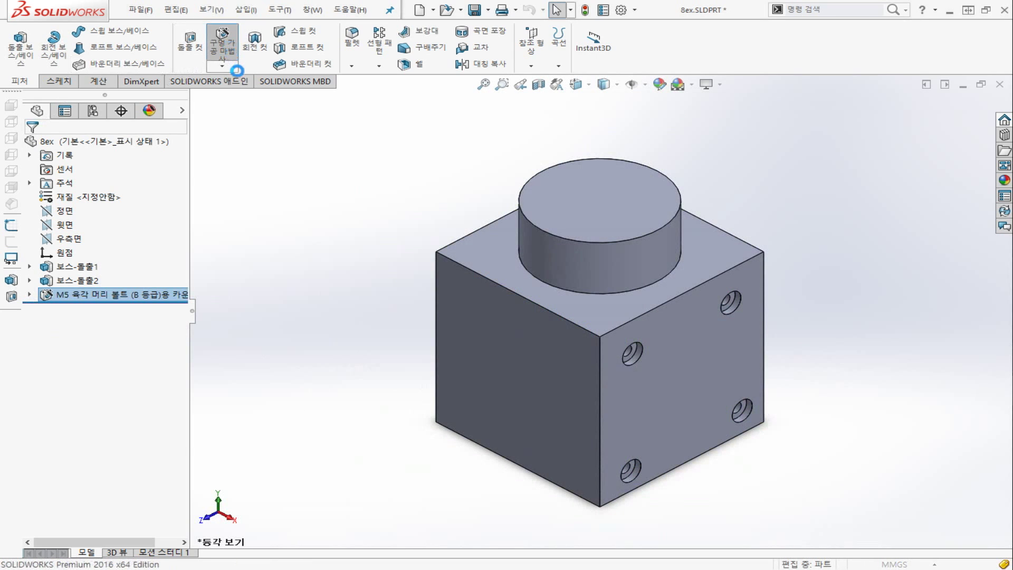
scroll(178, 346, "down", 5)
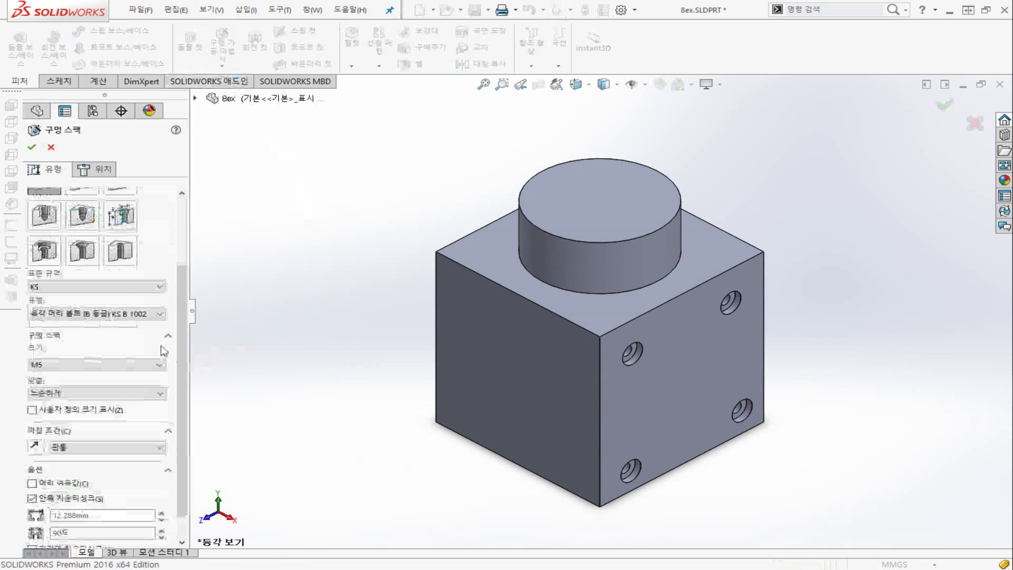
left_click_drag(178, 347, 186, 242)
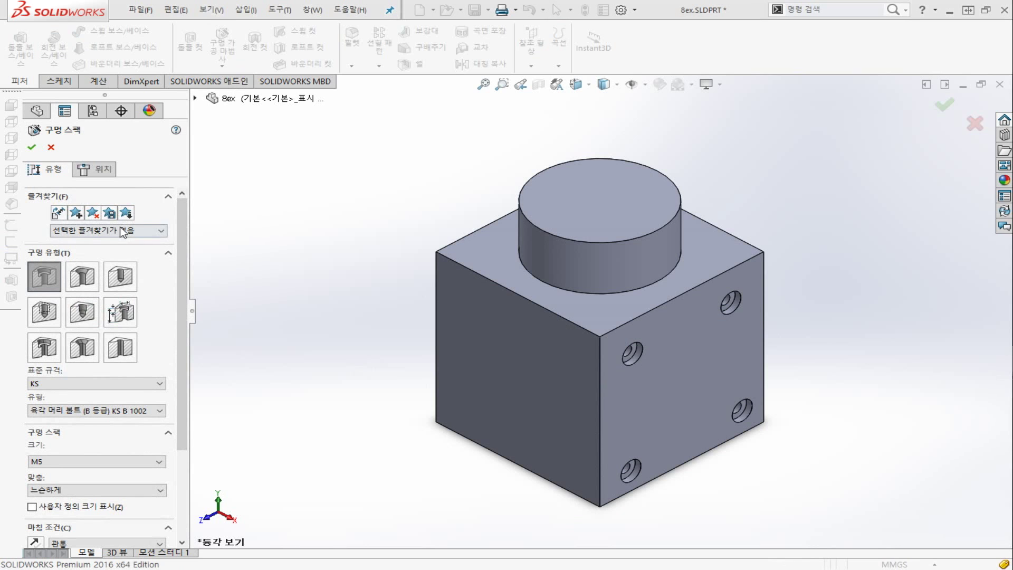
left_click(104, 173)
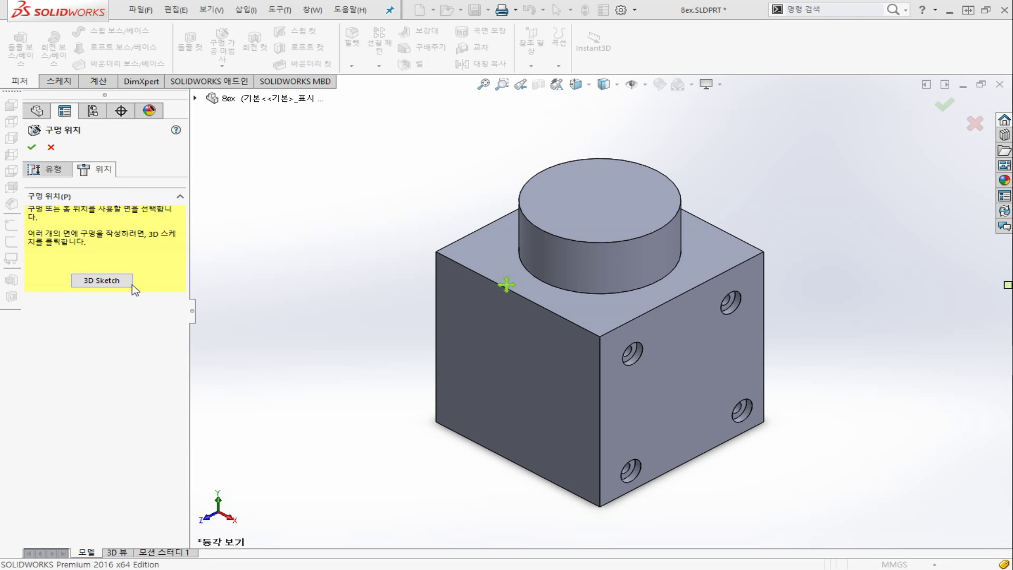
left_click(109, 283)
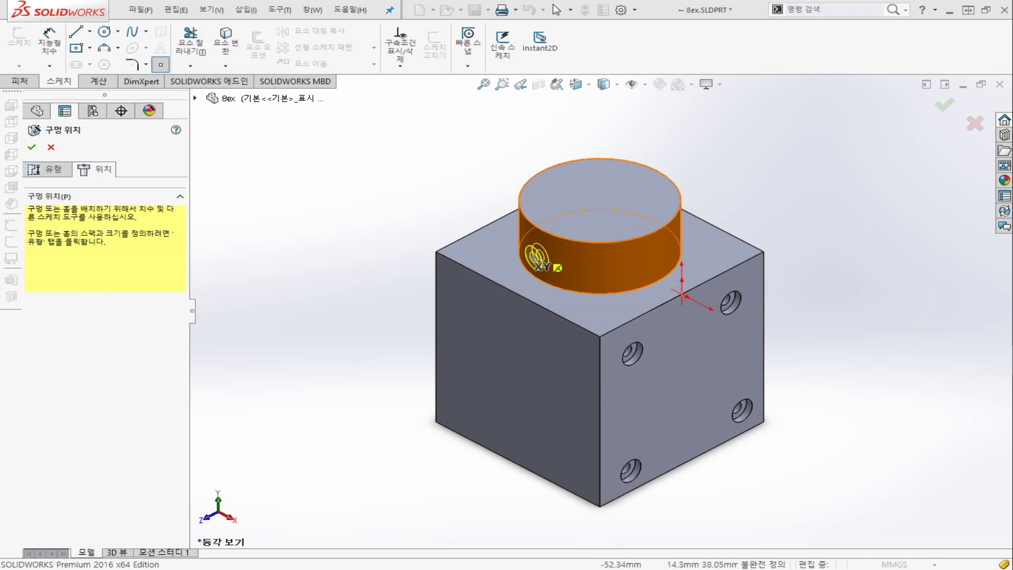
Place one hole each on the block's front face, its side face, the cylinder's top face and the cylinder's curved face.
left_click(491, 329)
left_click(696, 377)
left_click(605, 201)
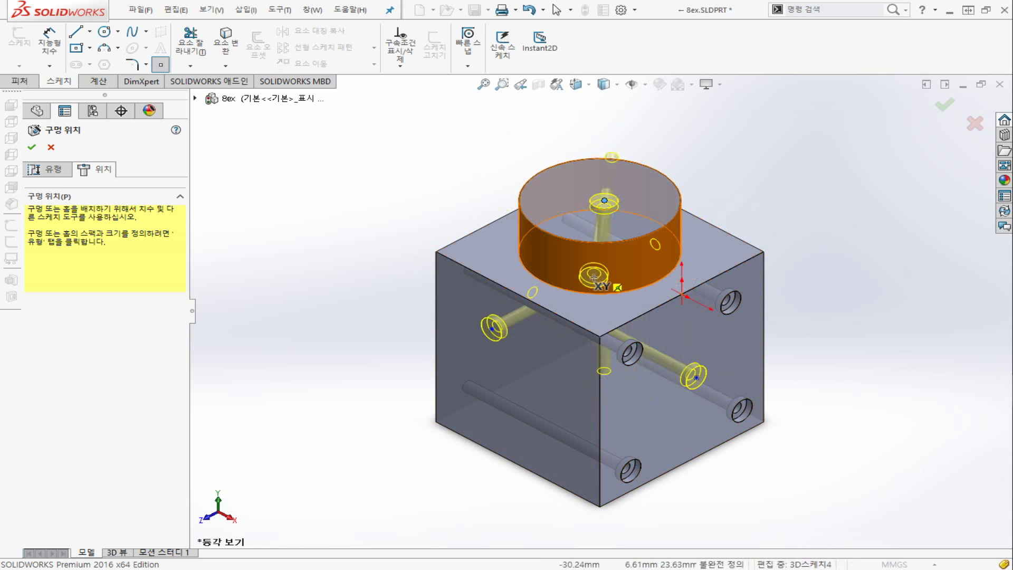
left_click(532, 249)
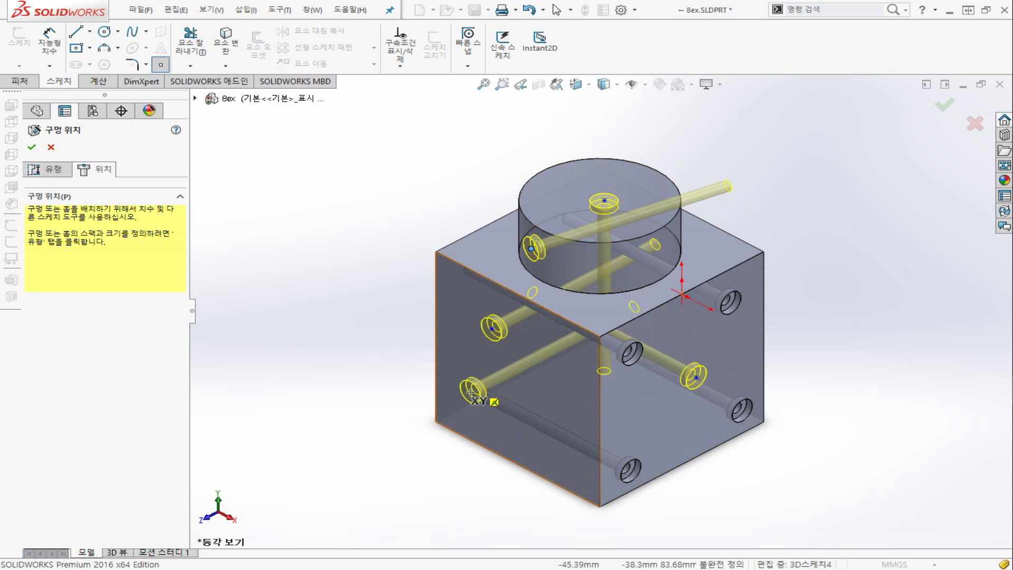
key("Escape")
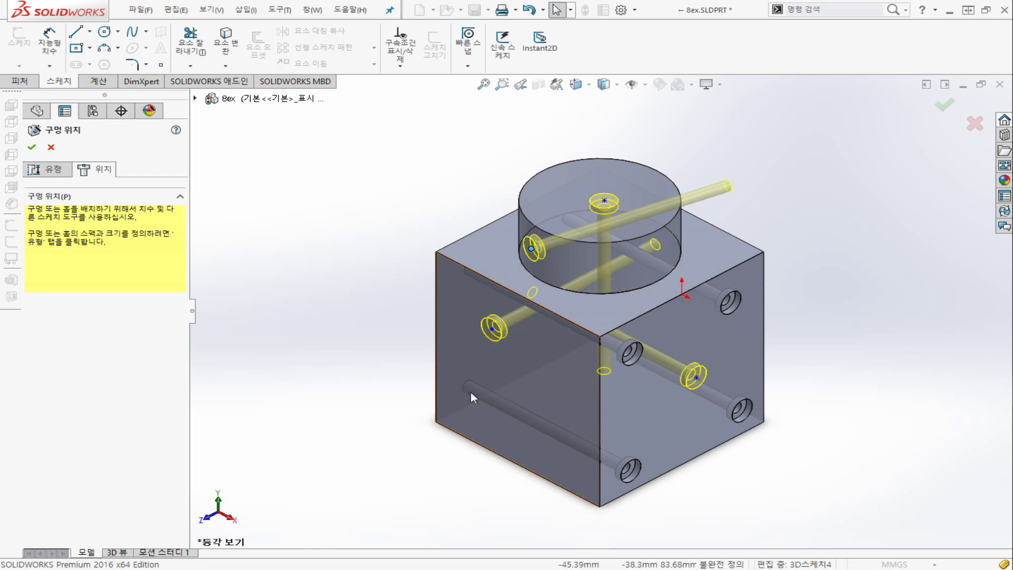
Move the front-face and side-face hole points lower and shift the curved-face hole point along the cylinder's surface.
middle_click_drag(471, 392, 393, 389)
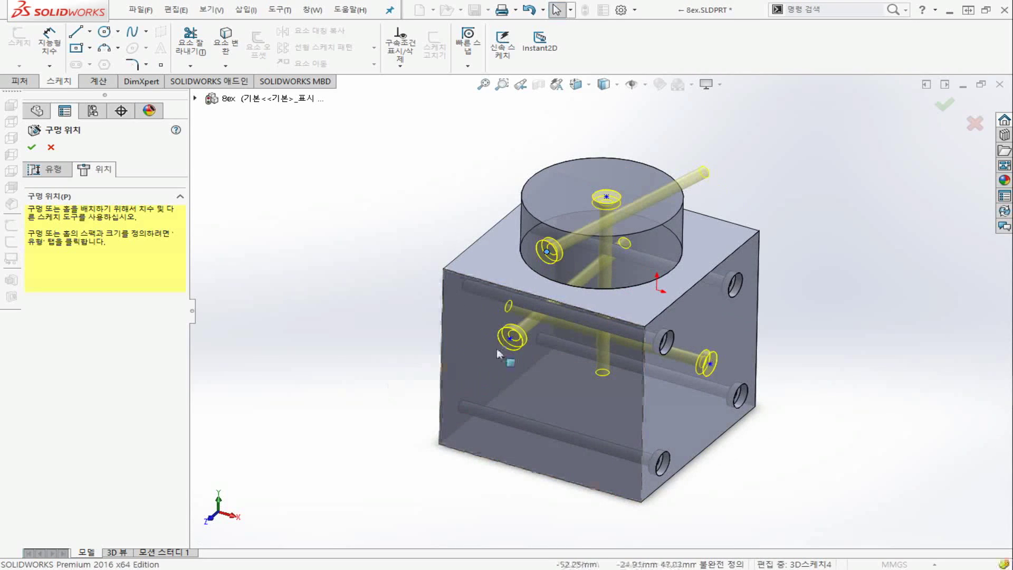
left_click_drag(510, 339, 527, 399)
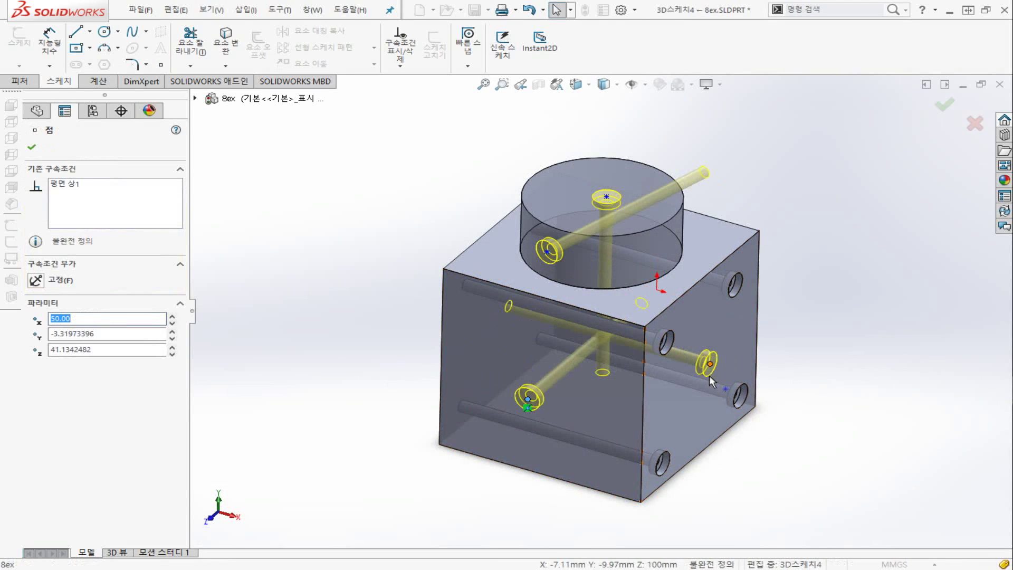
left_click_drag(709, 375, 709, 376)
left_click_drag(547, 253, 565, 261)
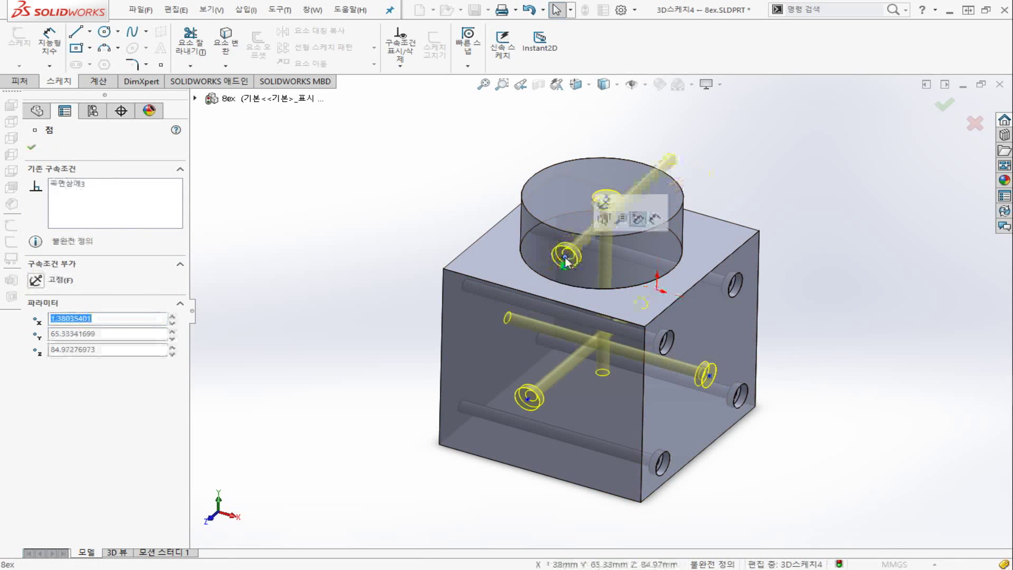
left_click(364, 346)
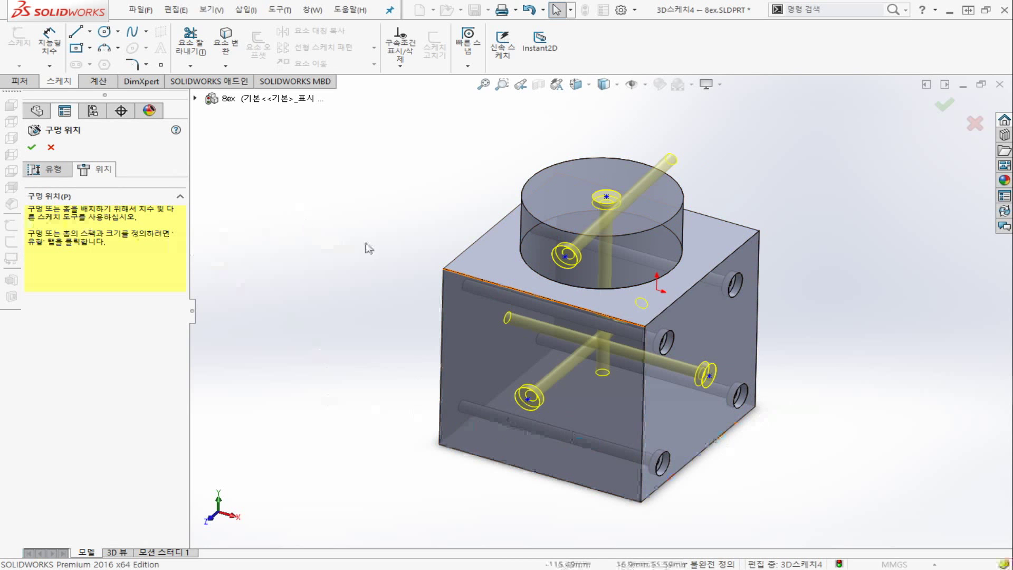
Try to draw a centerline from the midpoint of the block's back top edge to the hole point on the cylinder's top face.
middle_click_drag(475, 256, 458, 234)
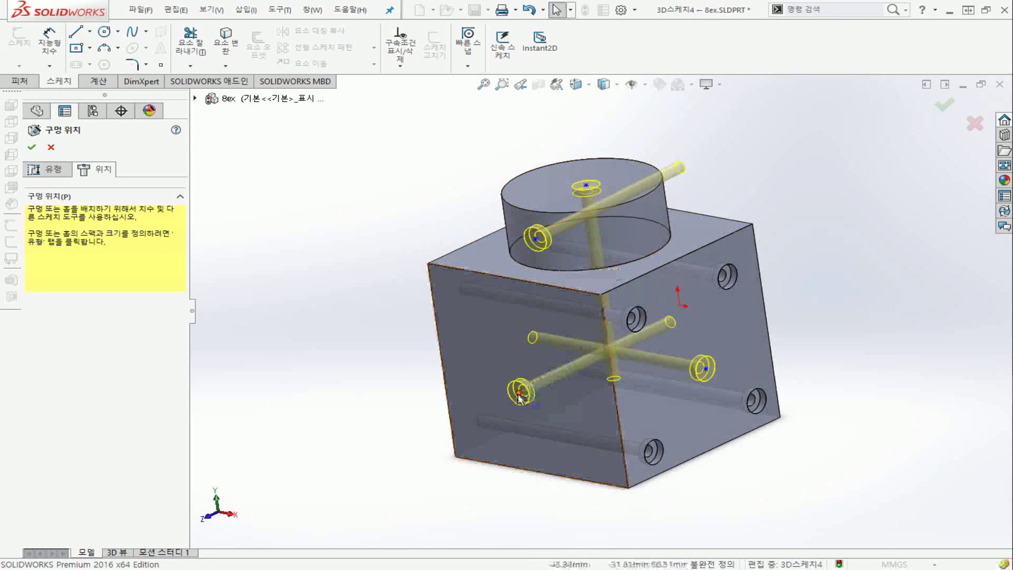
middle_click_drag(569, 268, 563, 355)
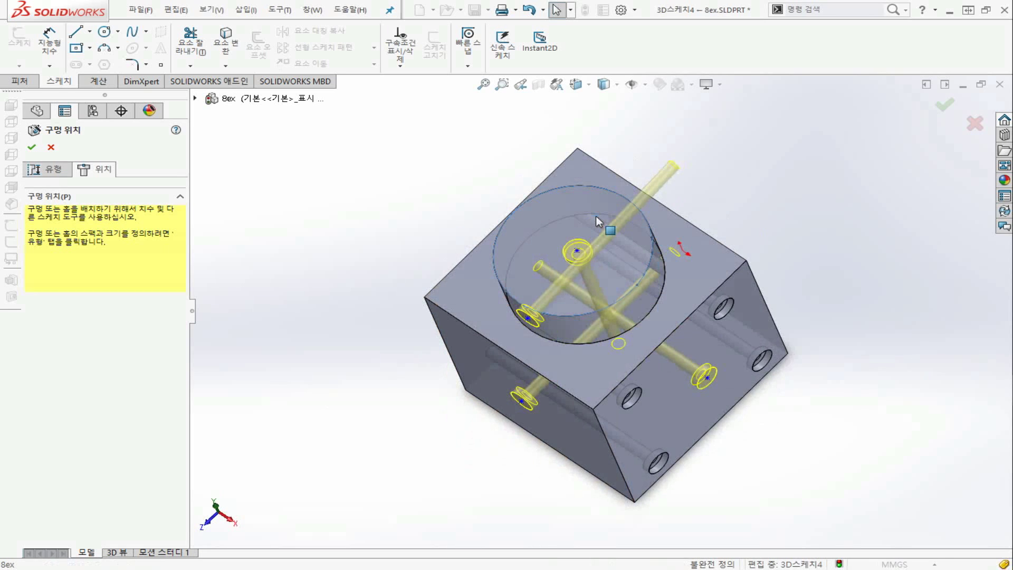
key("ctrl+5")
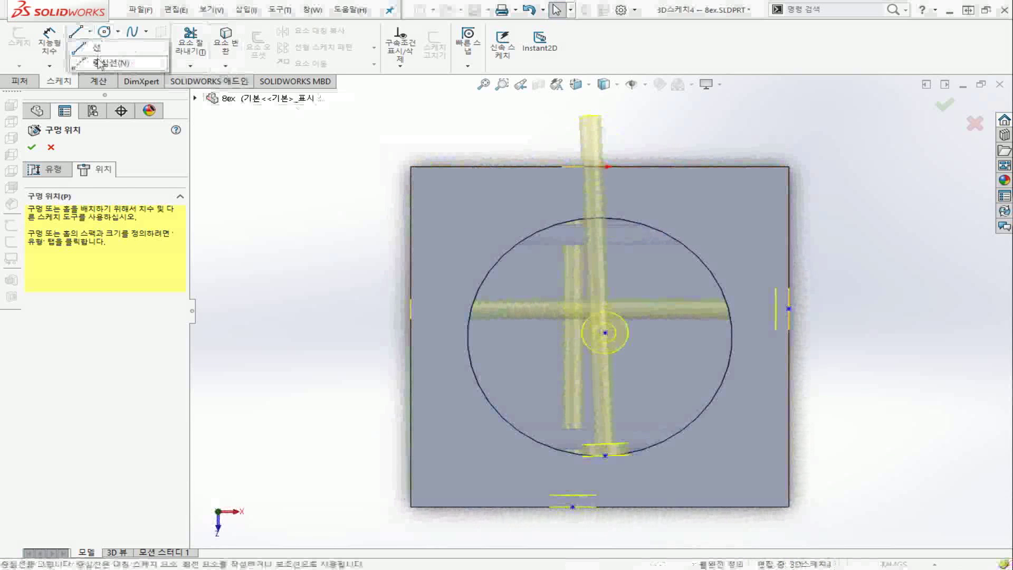
left_click(76, 32)
middle_click_drag(704, 229, 714, 245)
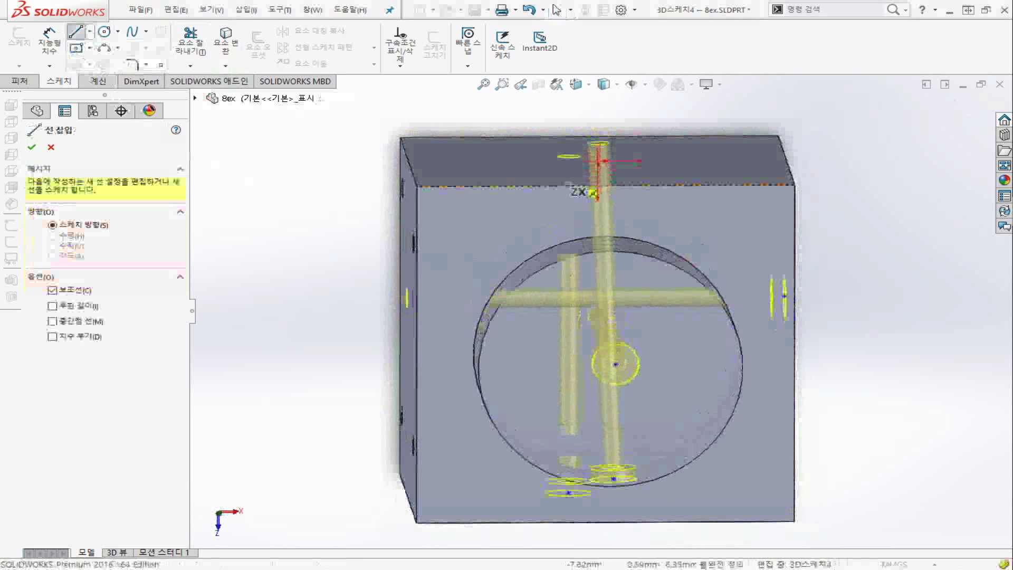
left_click(605, 186)
left_click(615, 364)
middle_click_drag(719, 402, 711, 276)
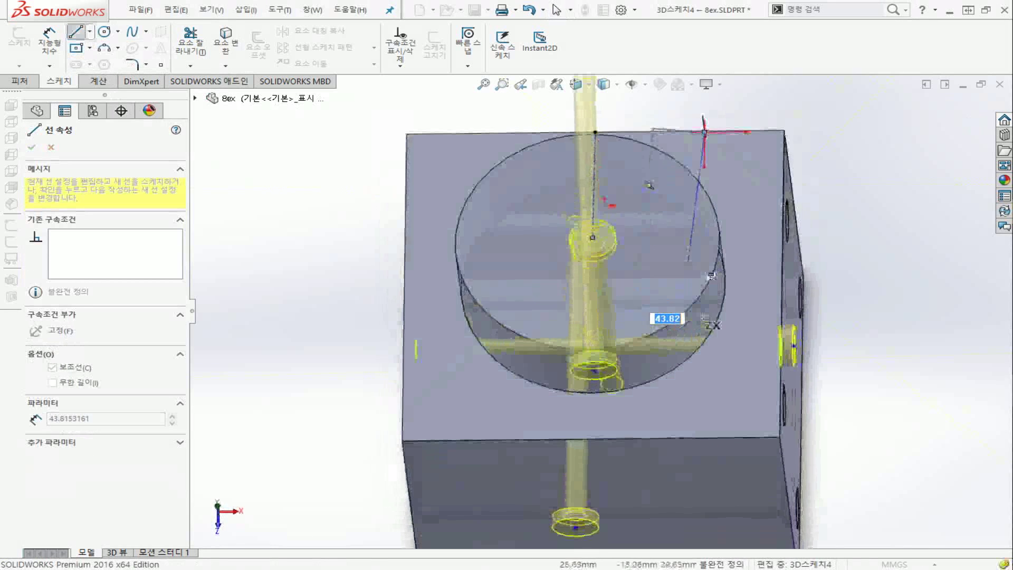
key("Escape")
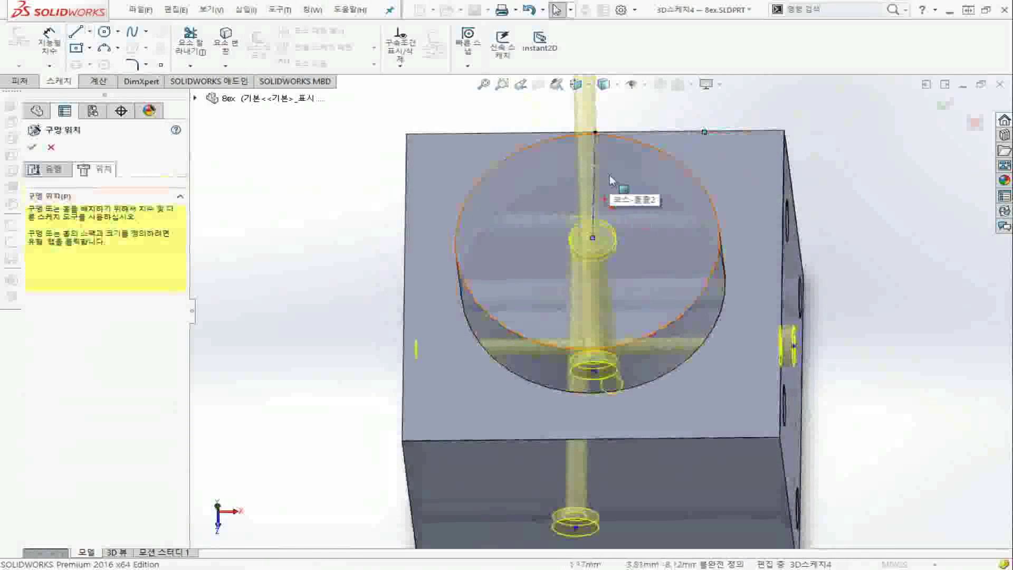
Move the top-face hole point off the cylinder's centre and draw a centerline from that centre along Z to the top circular edge.
key("ctrl+5")
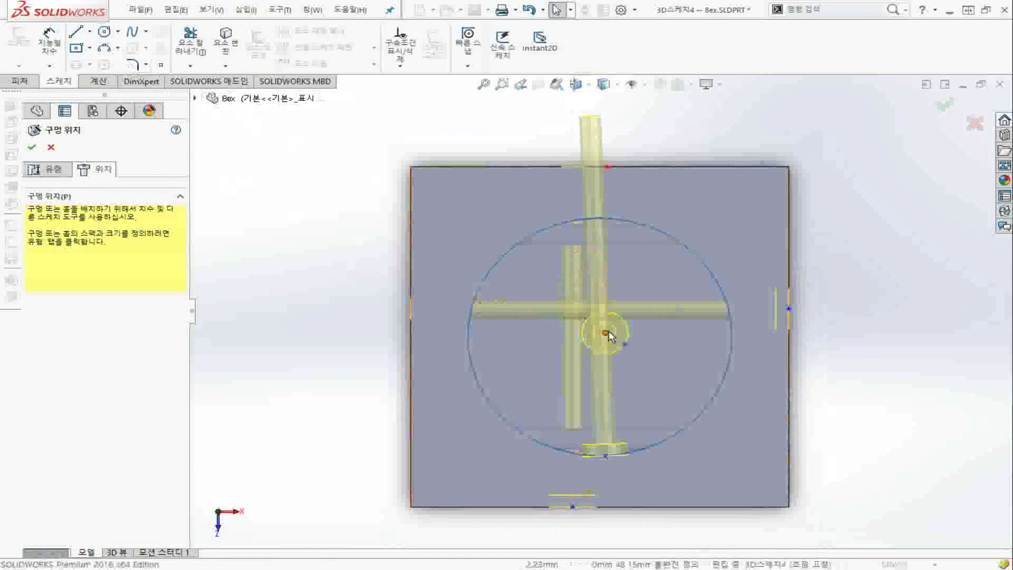
left_click(605, 333)
left_click(89, 32)
left_click(97, 61)
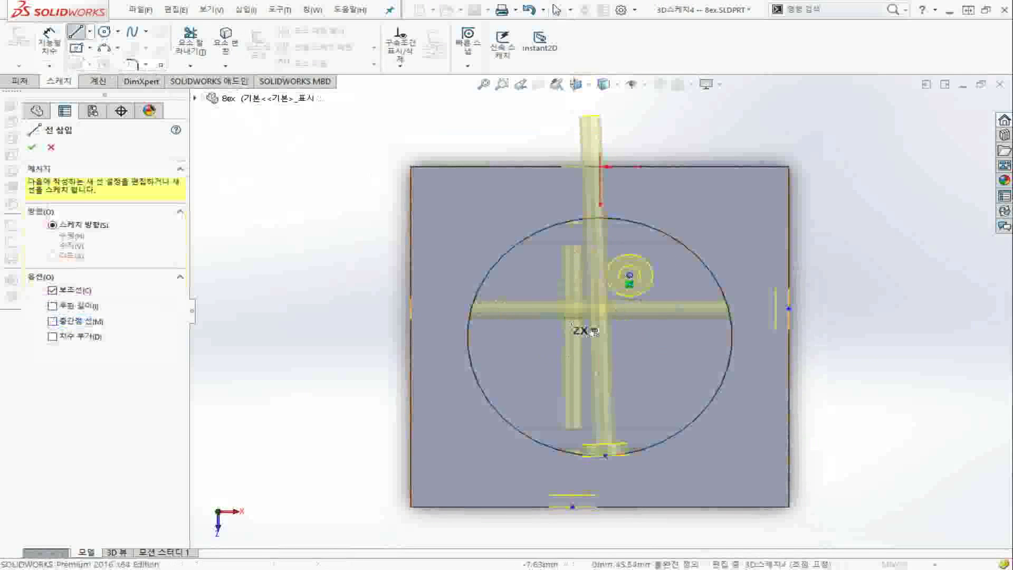
middle_click_drag(570, 337, 563, 298)
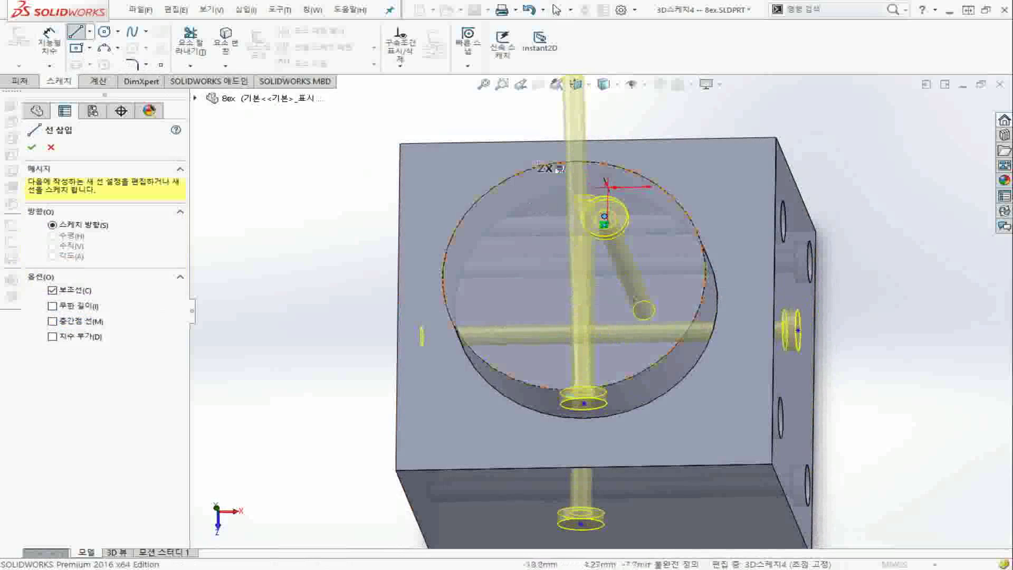
left_click(574, 276)
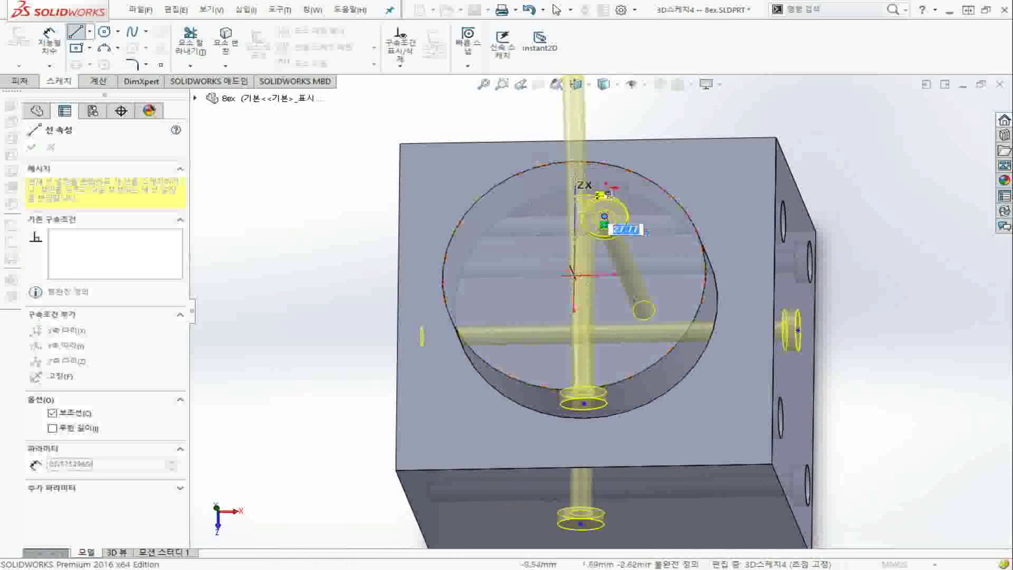
left_click(576, 160)
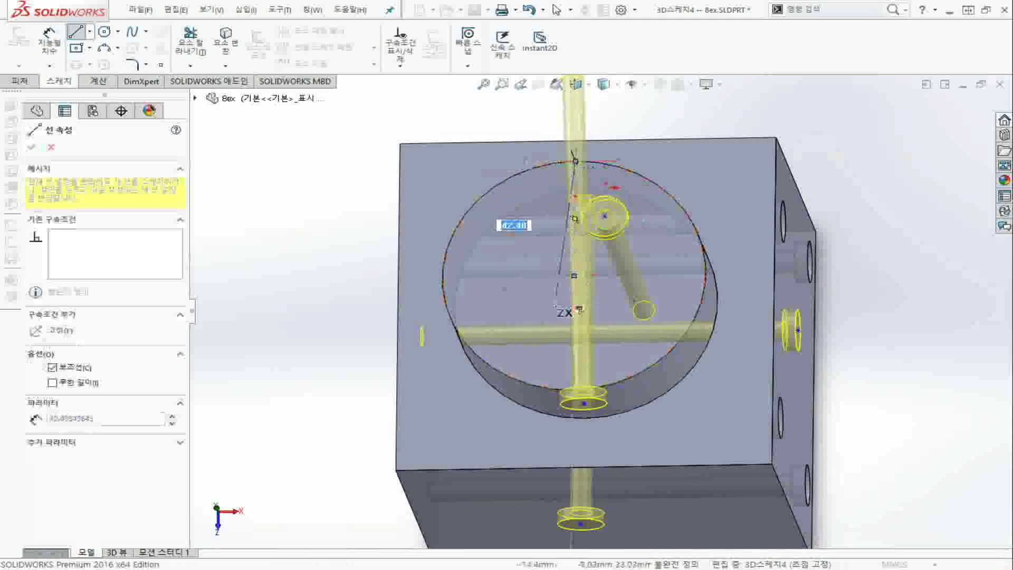
key("Escape")
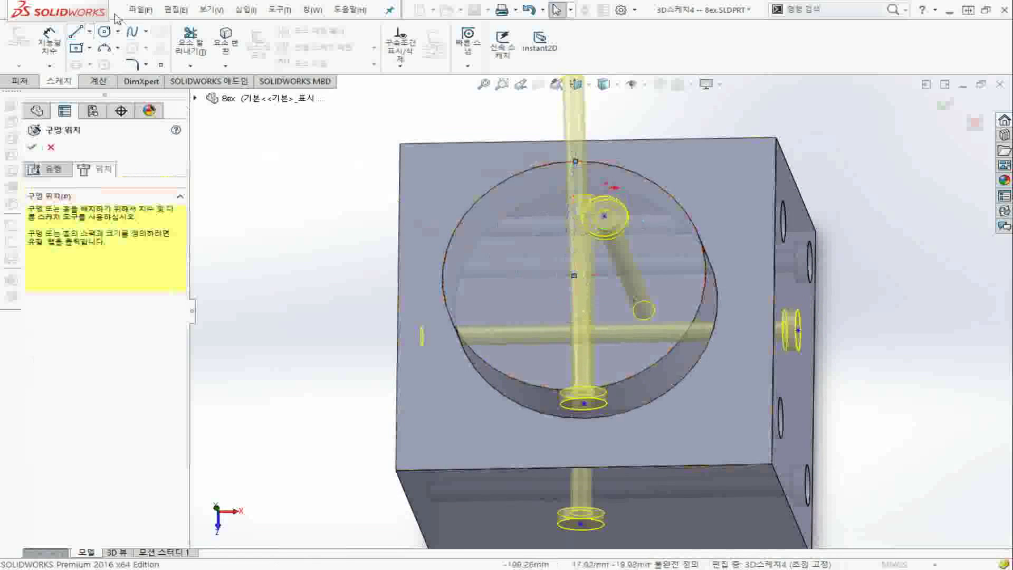
Draw a second, diagonal centerline from the centre of the cylinder's top face to its circular edge.
left_click(77, 32)
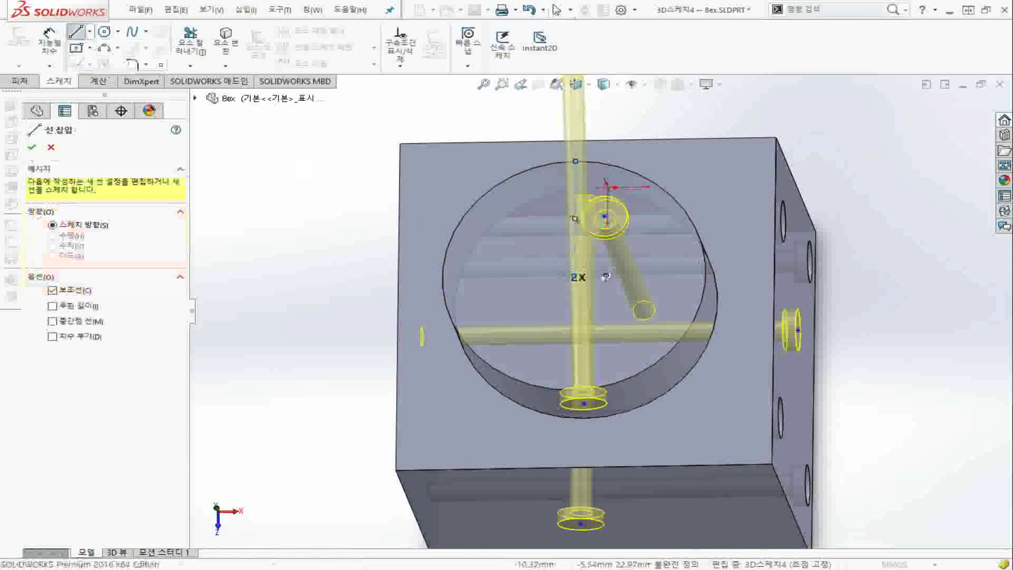
left_click(574, 275)
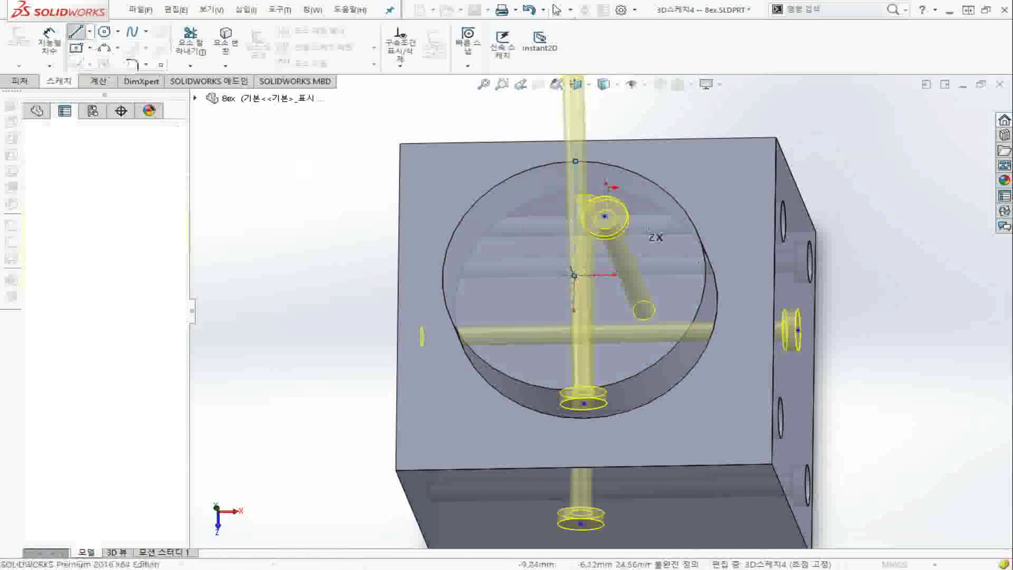
left_click(671, 194)
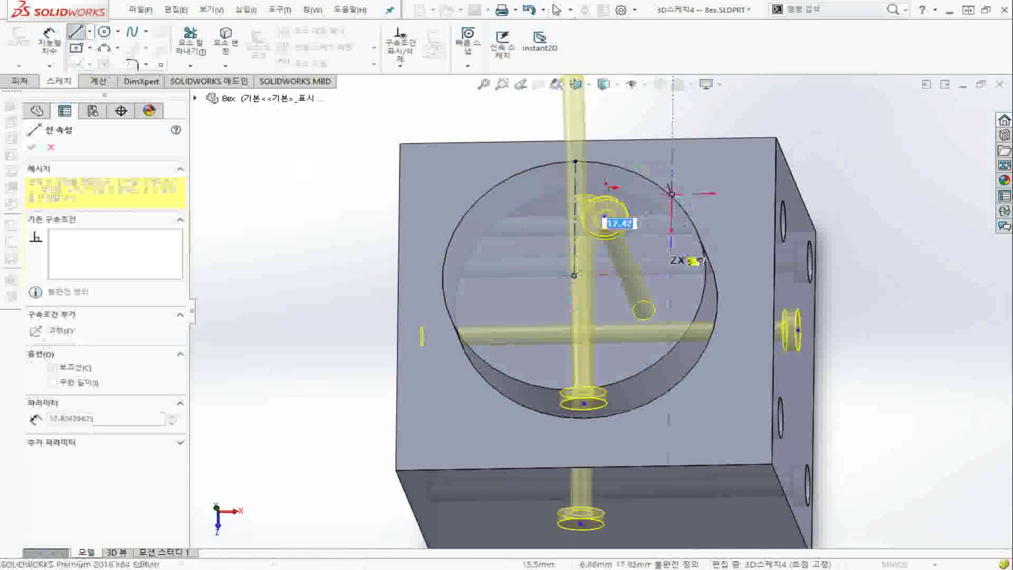
key("Escape")
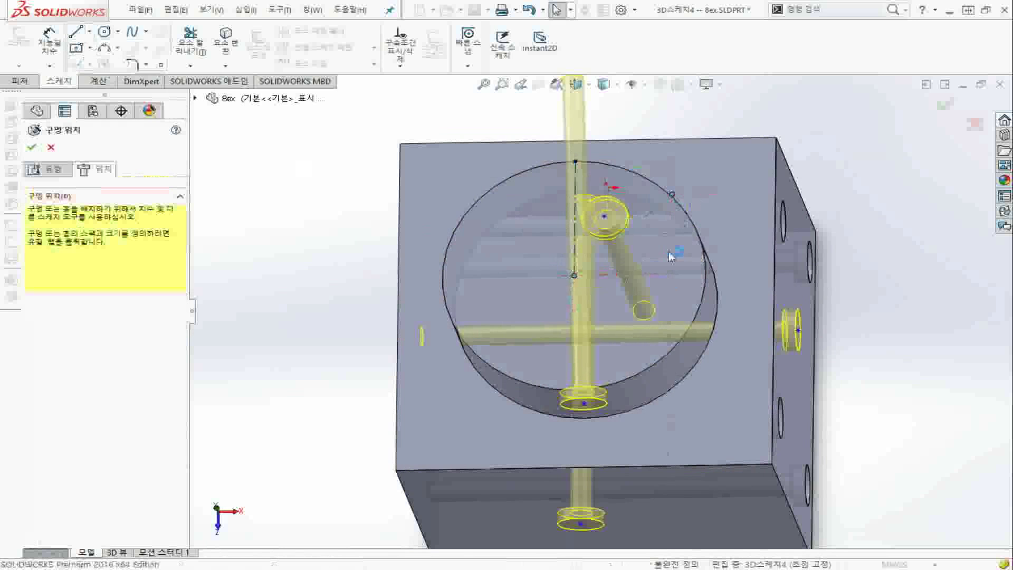
Examine the existing relations of the Z-direction centerline and both of its end points.
middle_click_drag(665, 270, 688, 274)
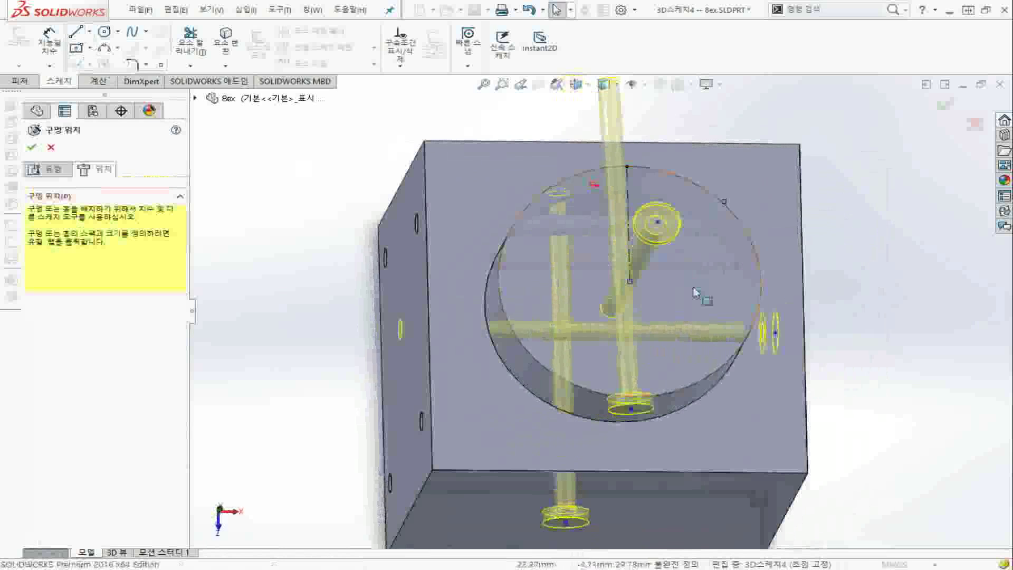
key("ctrl+8")
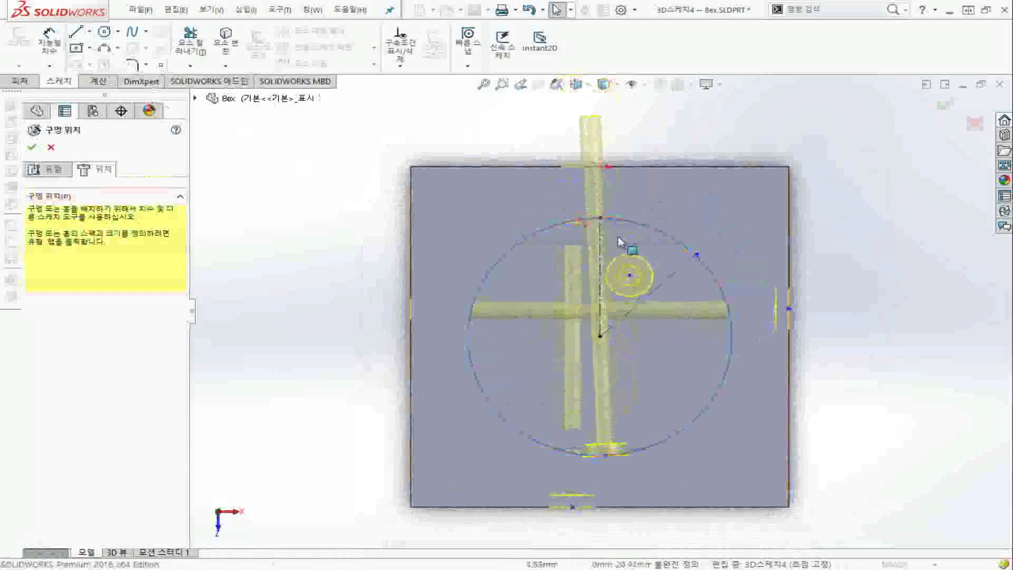
left_click(600, 248)
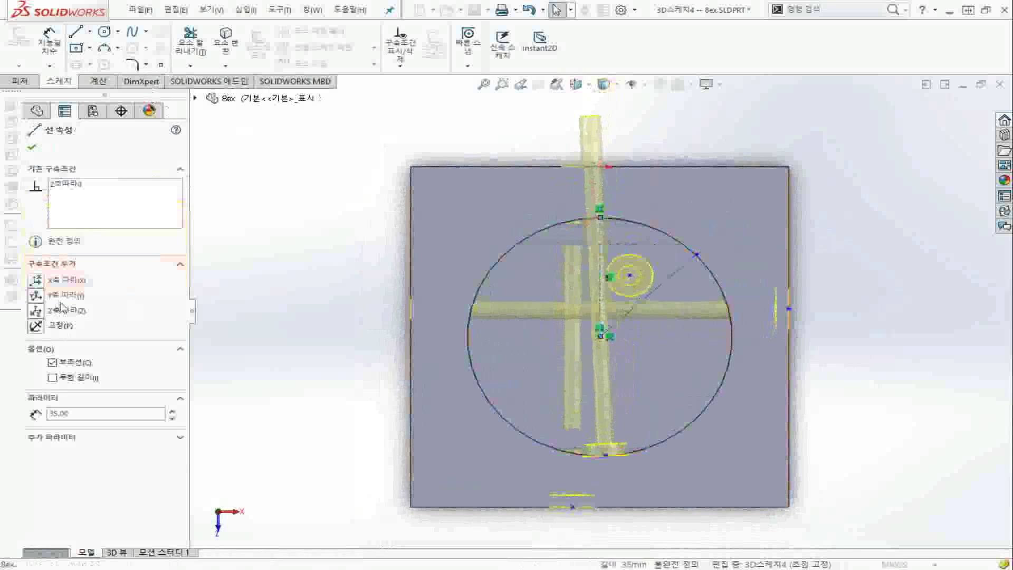
left_click(280, 314)
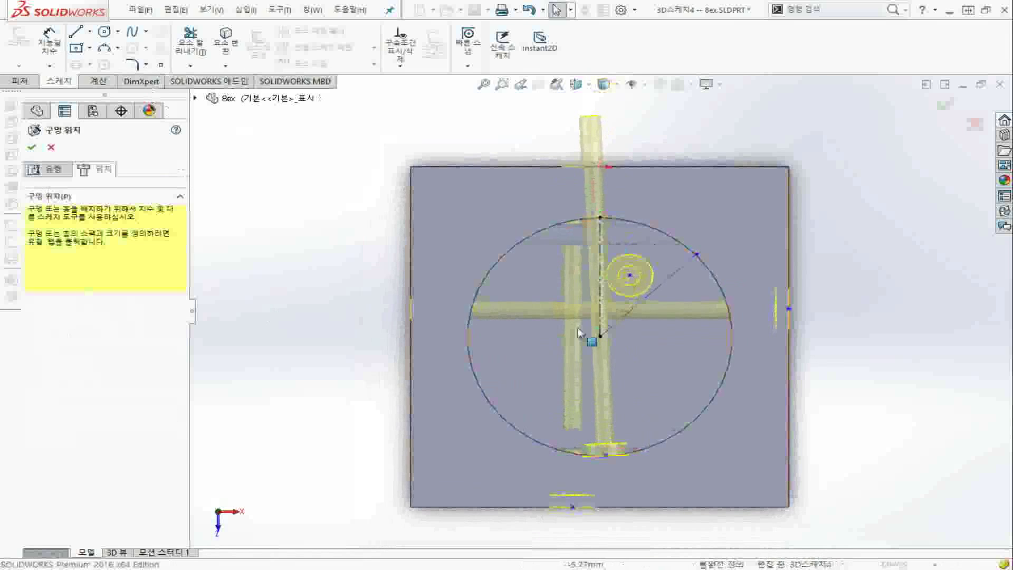
left_click(601, 218)
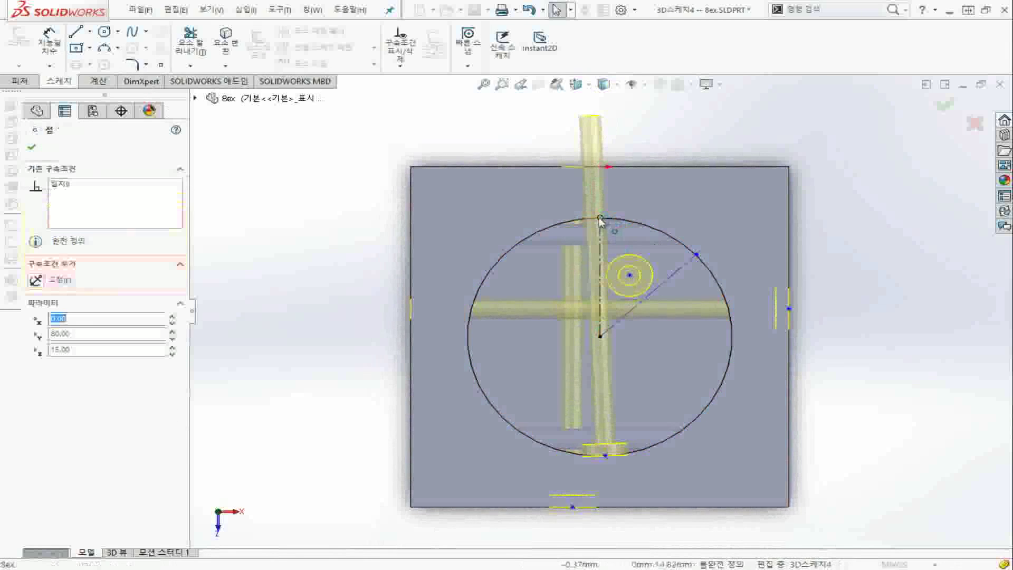
left_click(338, 294)
left_click(601, 337)
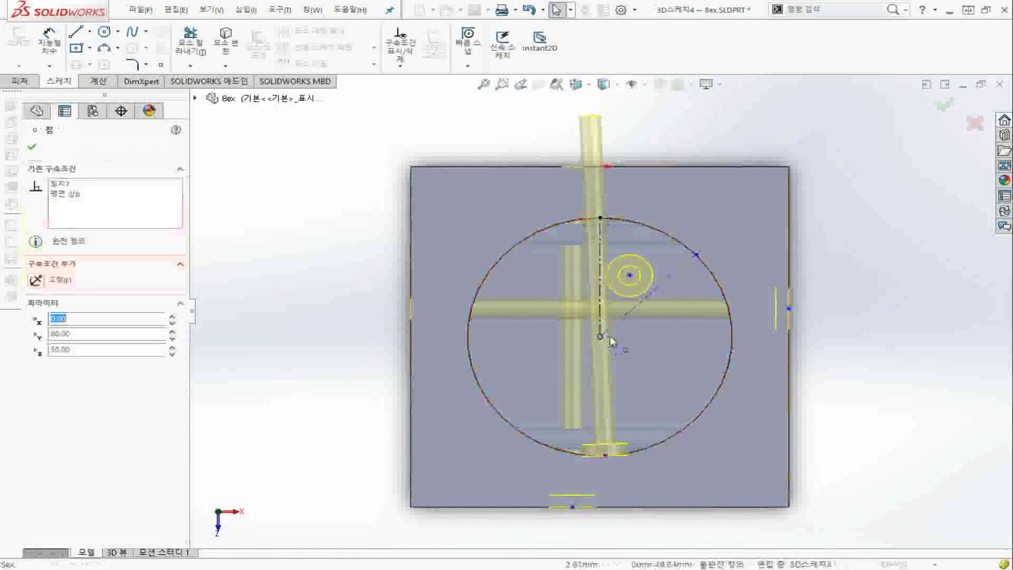
Try to dimension the angle between the two centerlines on the cylinder's top face.
left_click(50, 43)
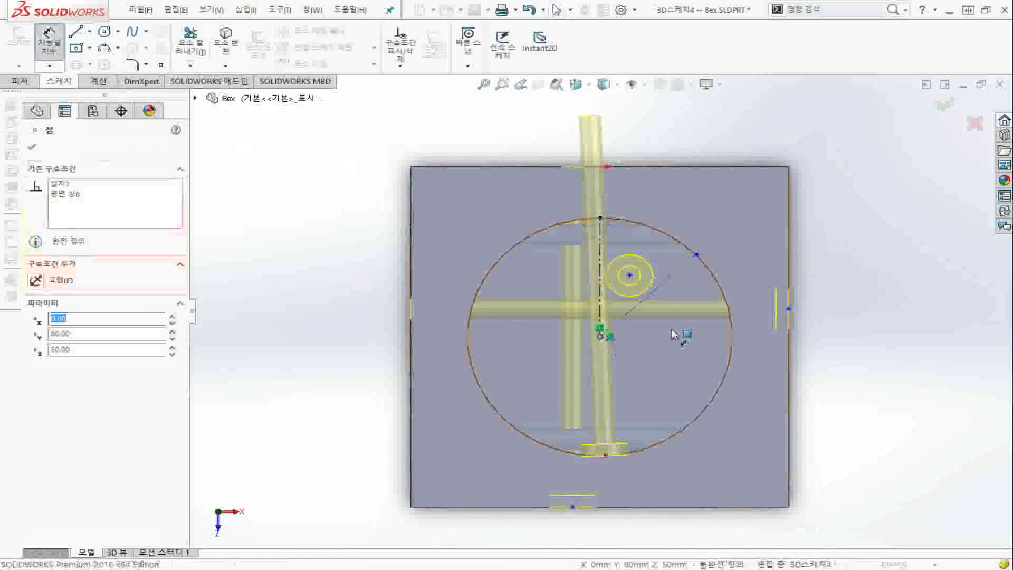
left_click(601, 292)
left_click(637, 309)
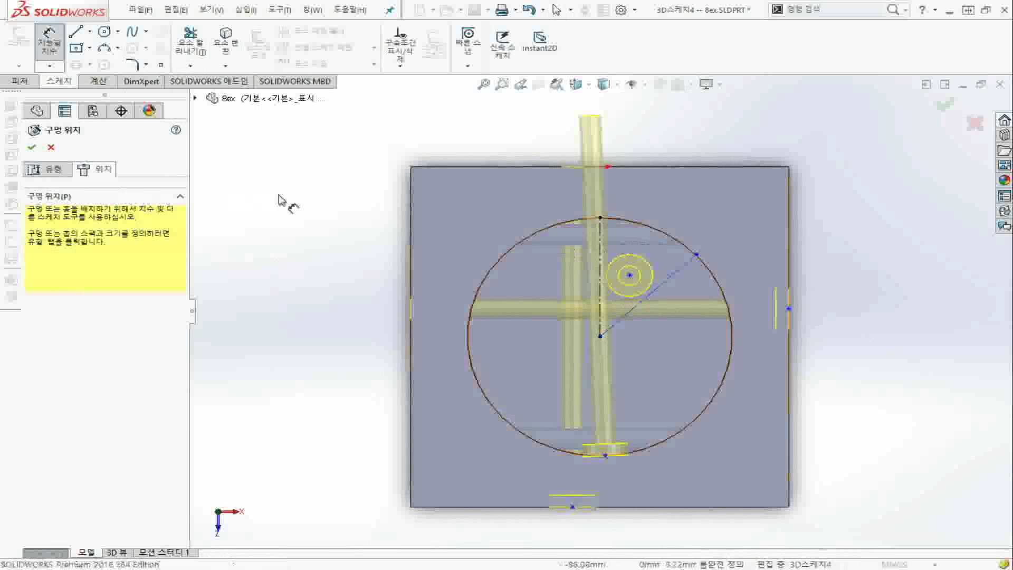
middle_click_drag(303, 299, 289, 231)
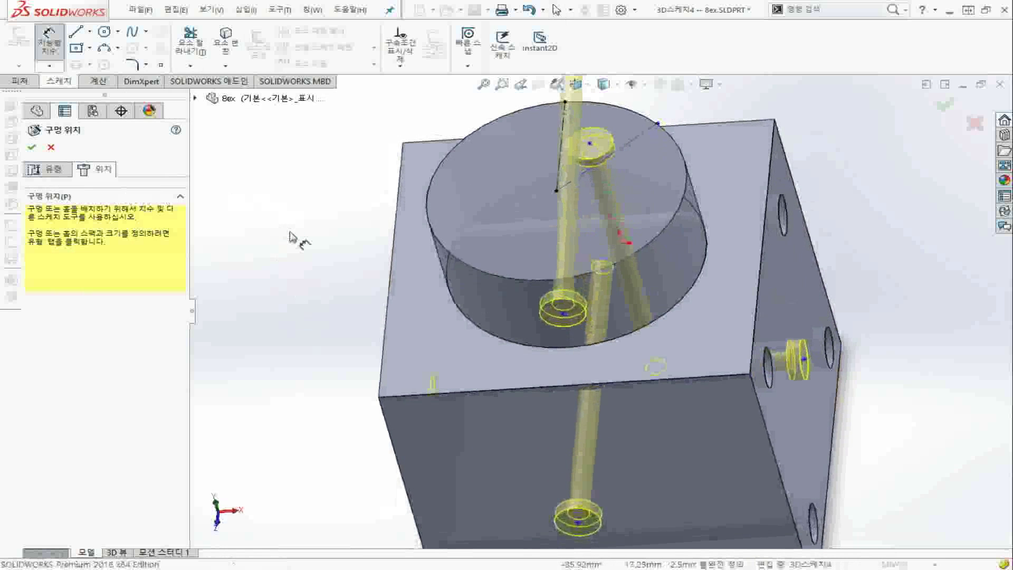
Dimension the angle between the Z-direction centerline and the diagonal centerline as 60°.
key("ctrl+5")
left_click(49, 42)
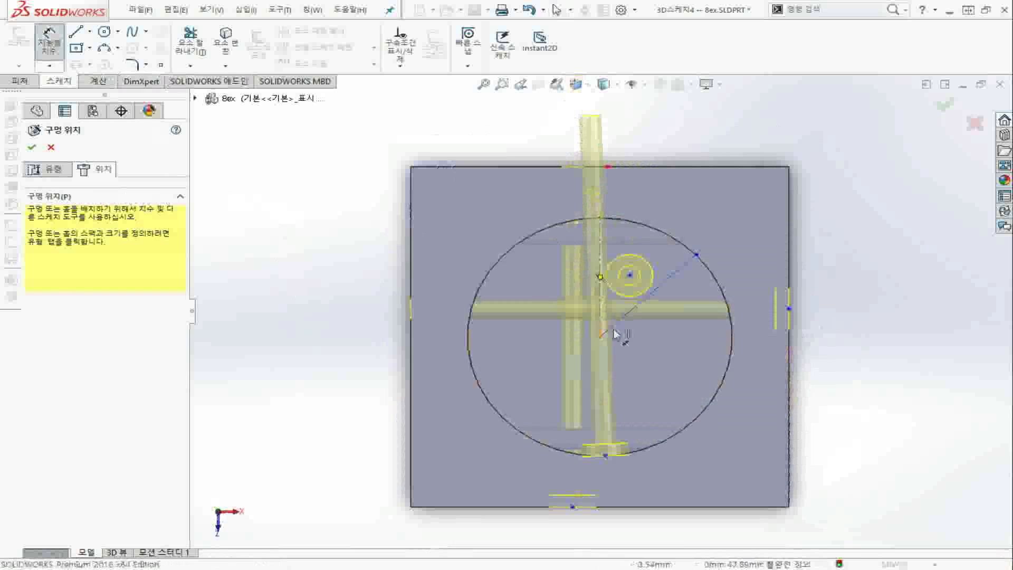
left_click(605, 243)
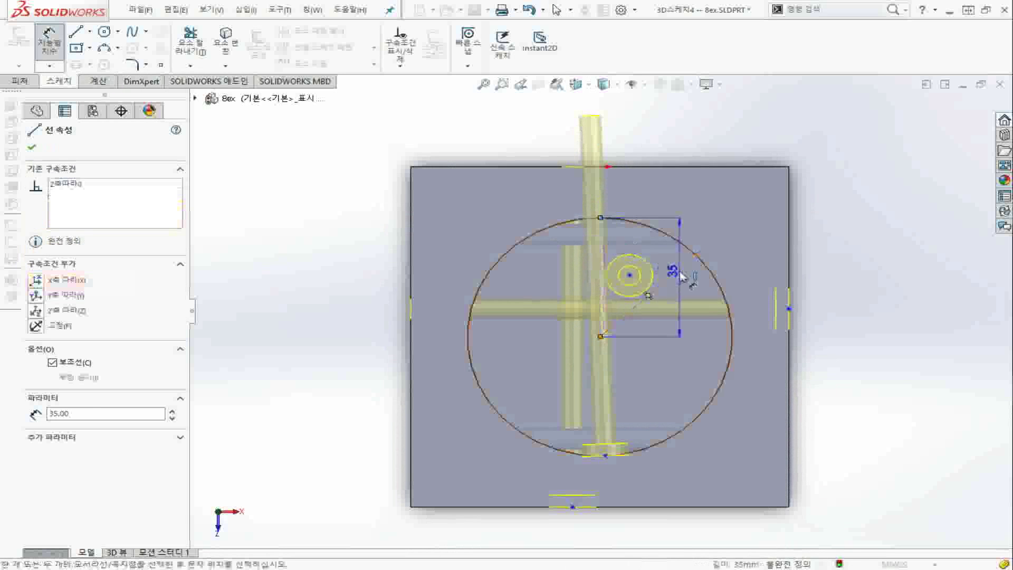
left_click(683, 271)
left_click(667, 265)
type("60")
key("Return")
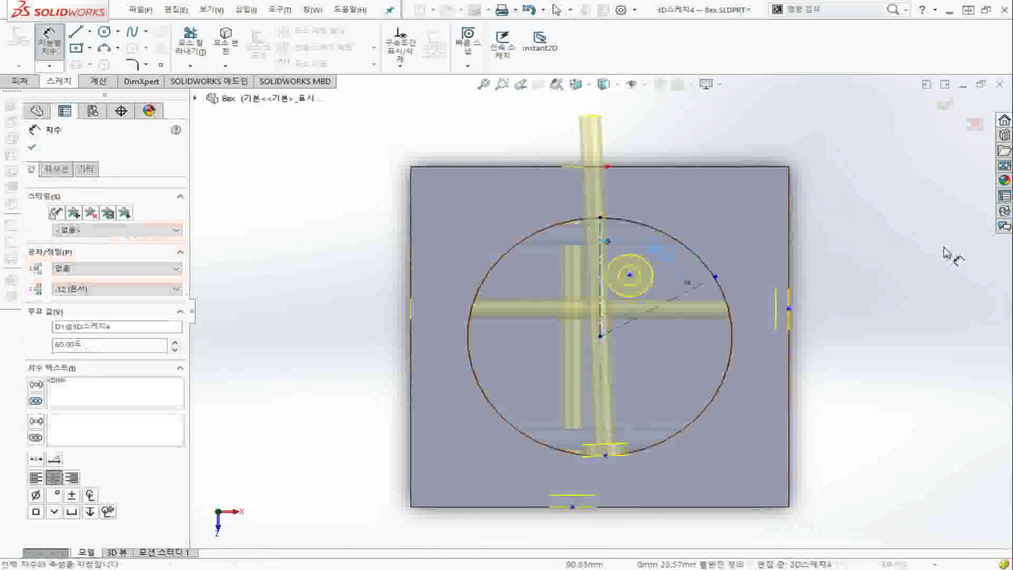
key("Escape")
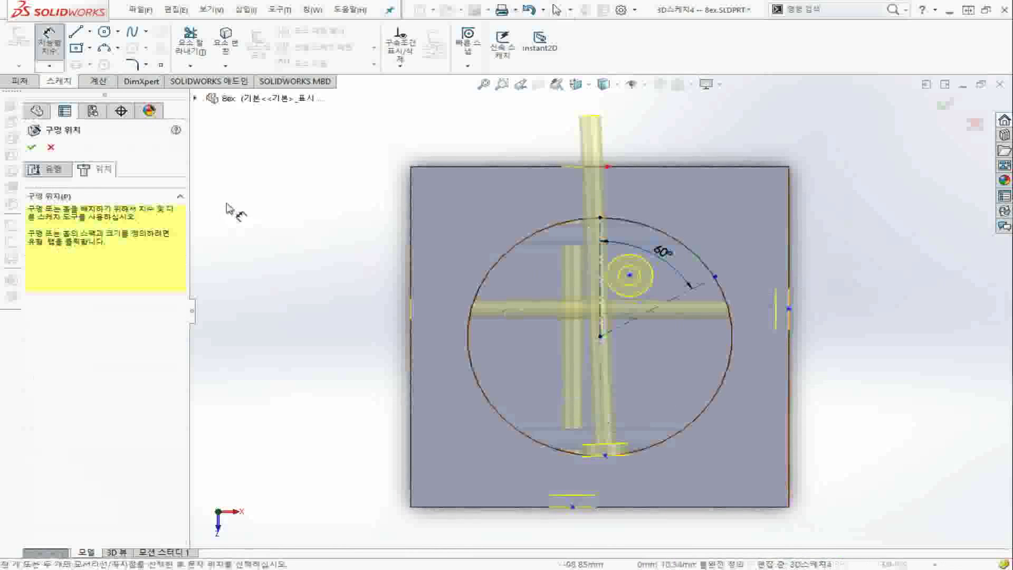
key("Escape")
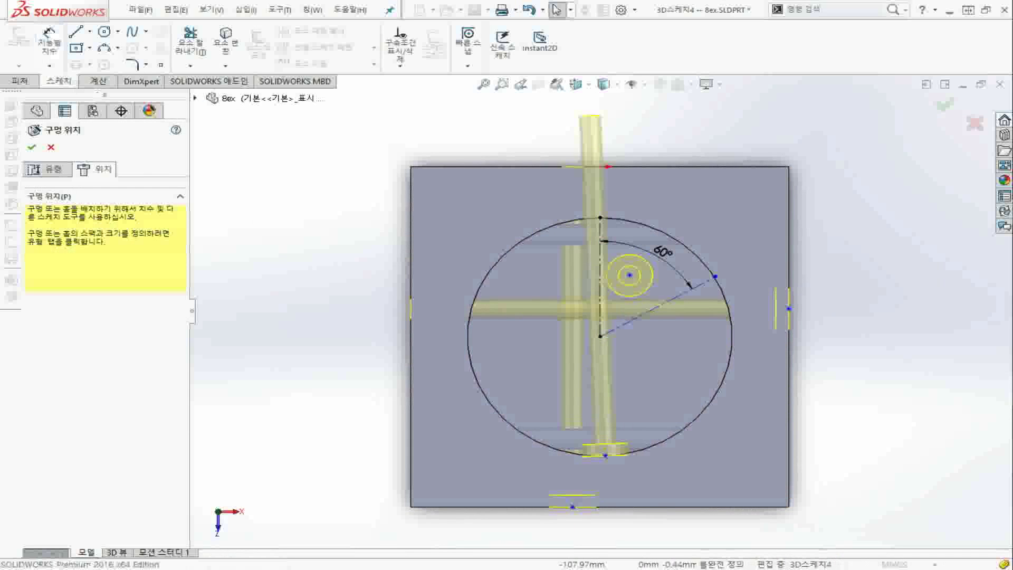
Make the diagonal centerline's outer end point coincident with the cylinder's top circular edge.
middle_click_drag(273, 477, 206, 334)
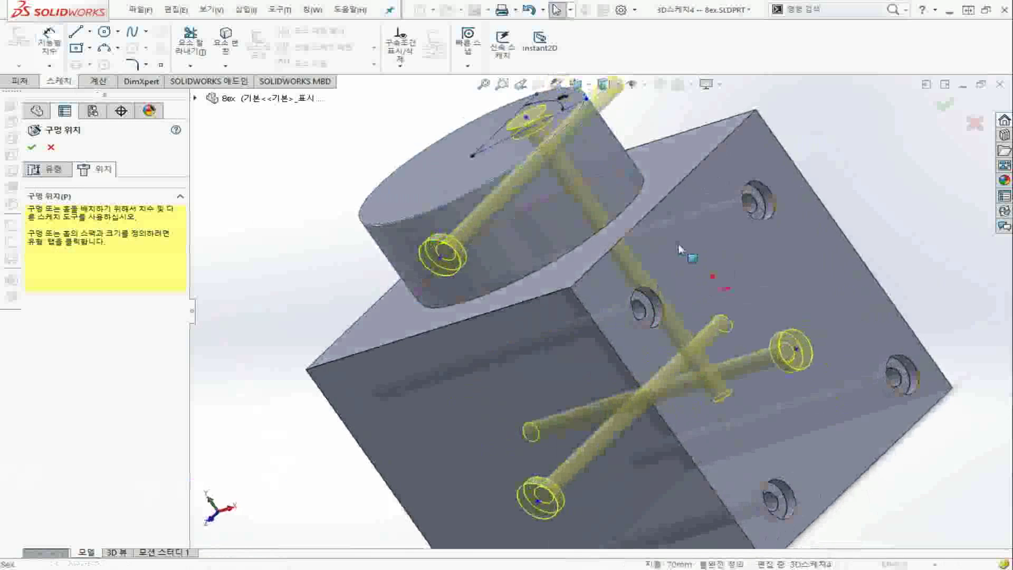
key("ctrl+4")
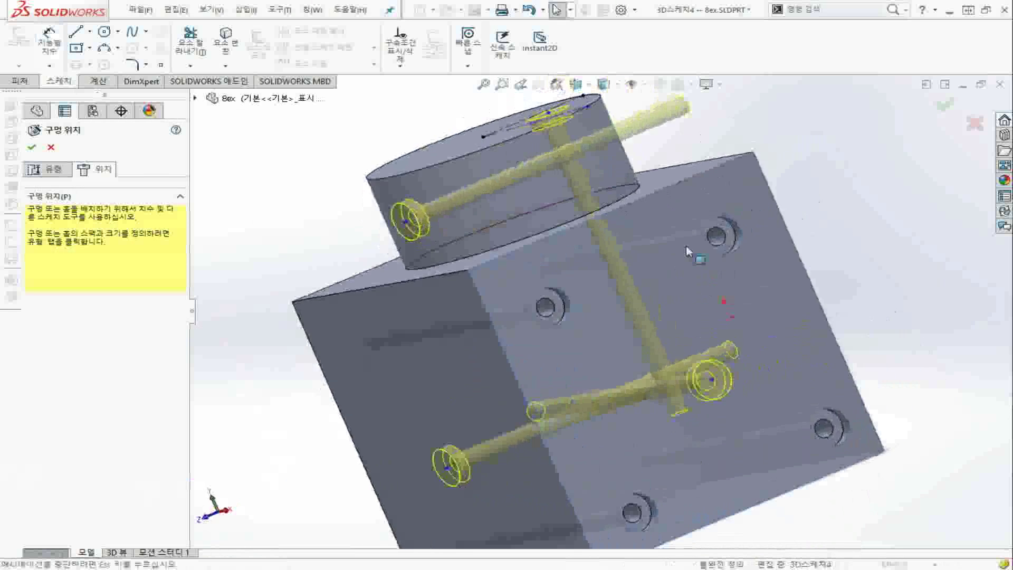
middle_click_drag(605, 157, 602, 178)
scroll(634, 142, "down", 5)
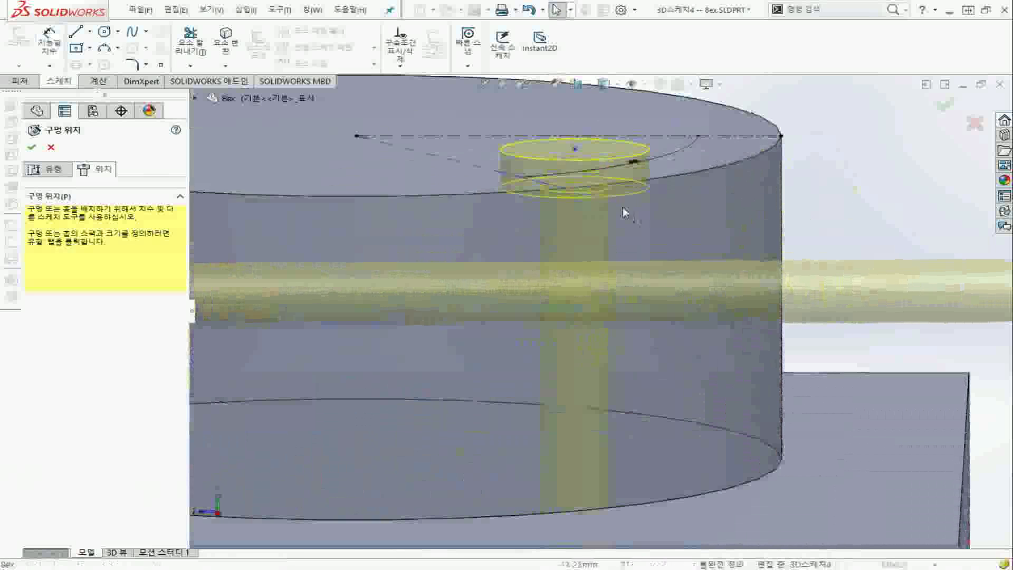
left_click(568, 189)
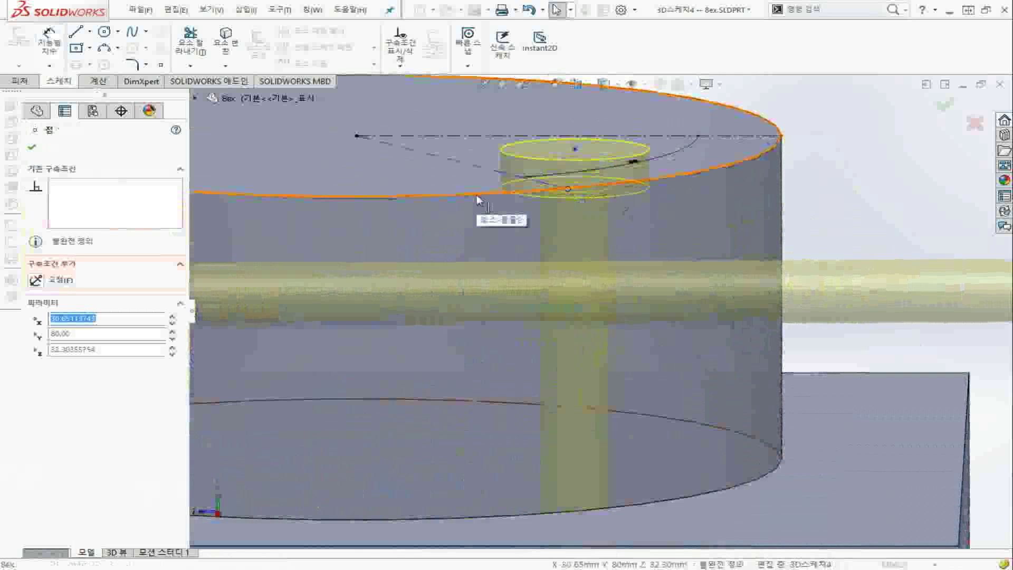
left_click(477, 200, "ctrl")
left_click(60, 366)
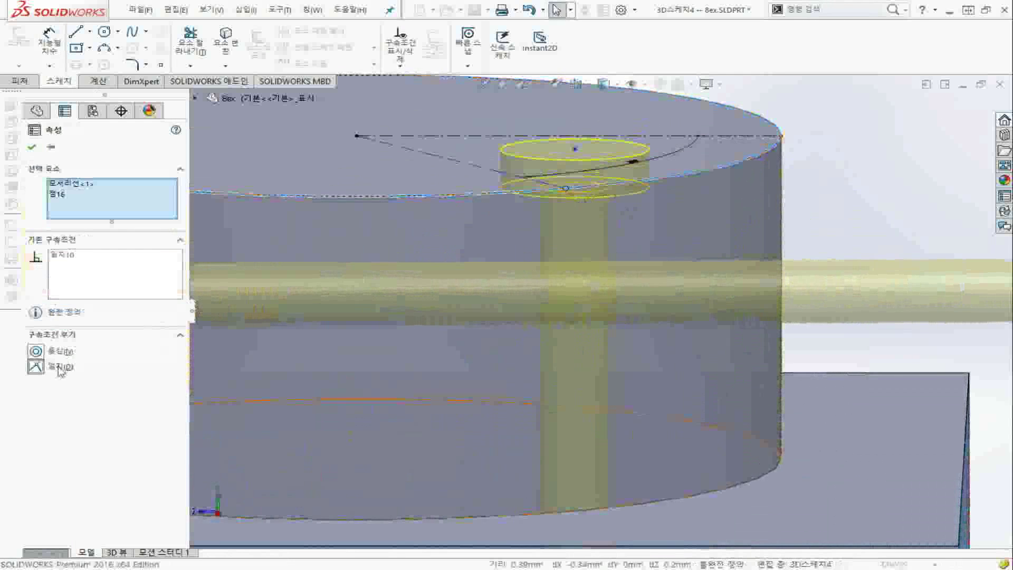
Draw a vertical centerline on the cylinder's side from the diagonal centerline's outer end to the bottom circular edge, and constrain it along Y.
key("z")
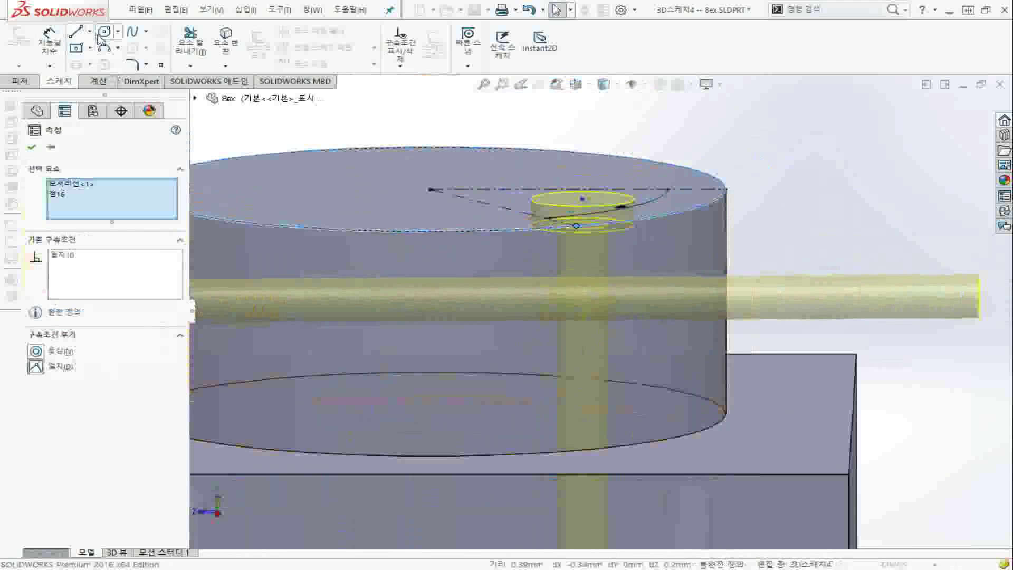
left_click(75, 31)
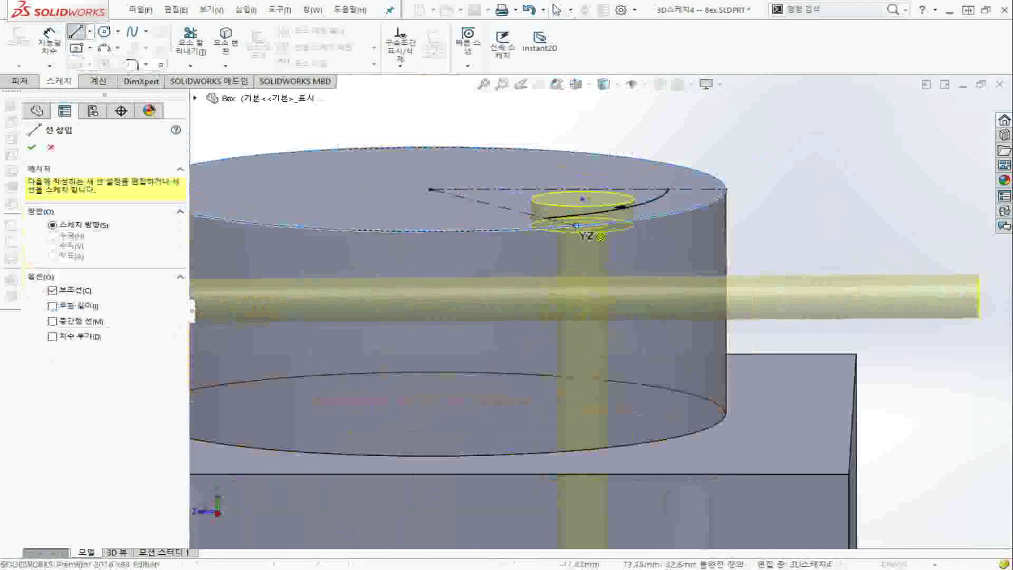
left_click(576, 226)
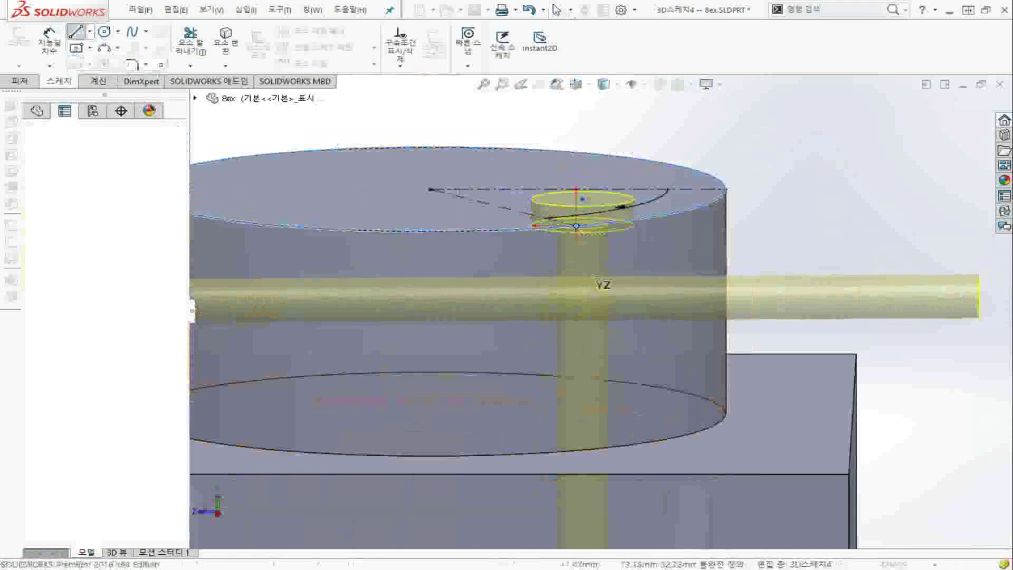
left_click(587, 450)
key("Escape")
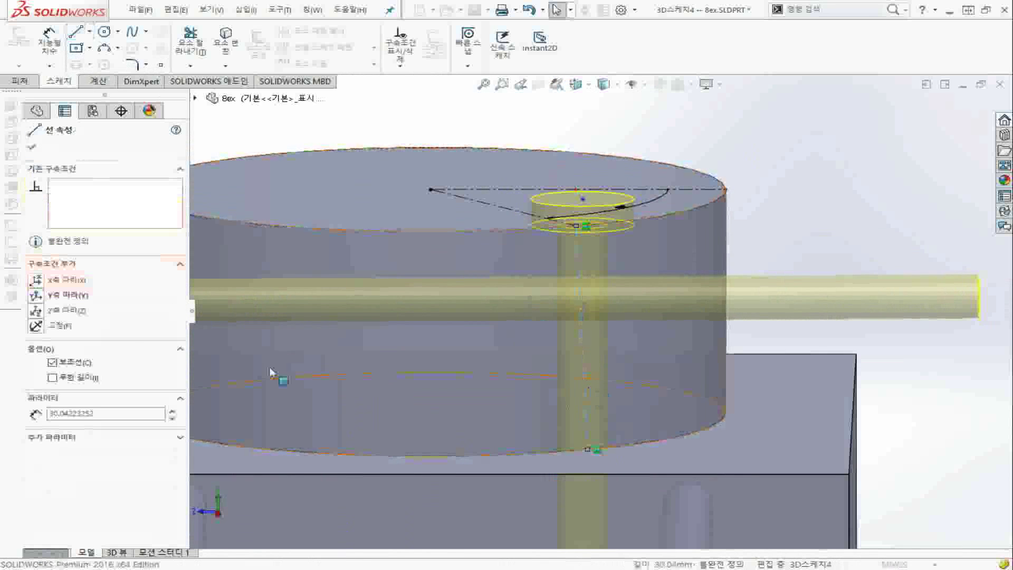
left_click(84, 304)
left_click(798, 204)
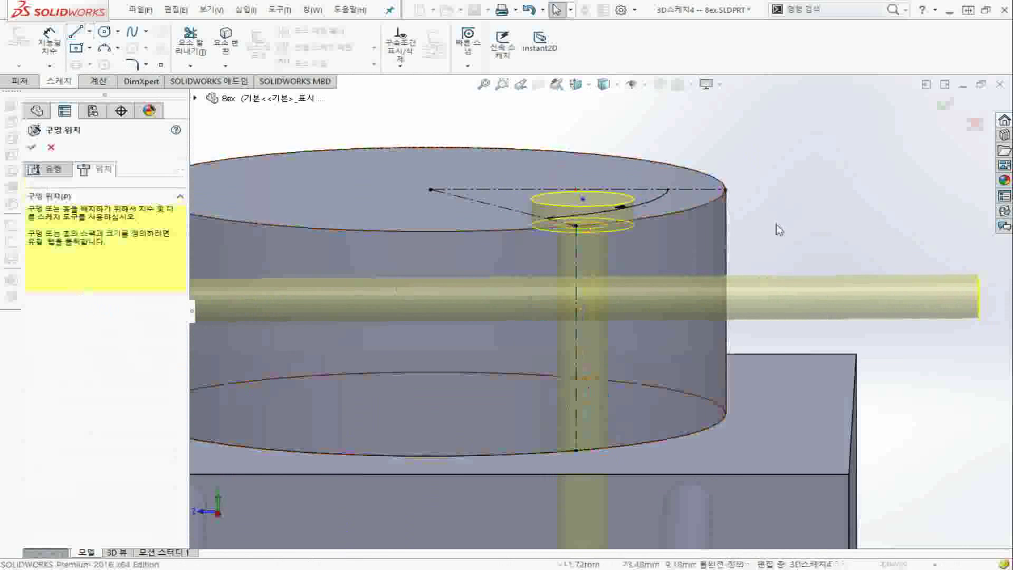
Make the side hole's center point coincident with the vertical centerline on the cylinder's side.
scroll(779, 229, "up", 4)
scroll(412, 306, "down", 2)
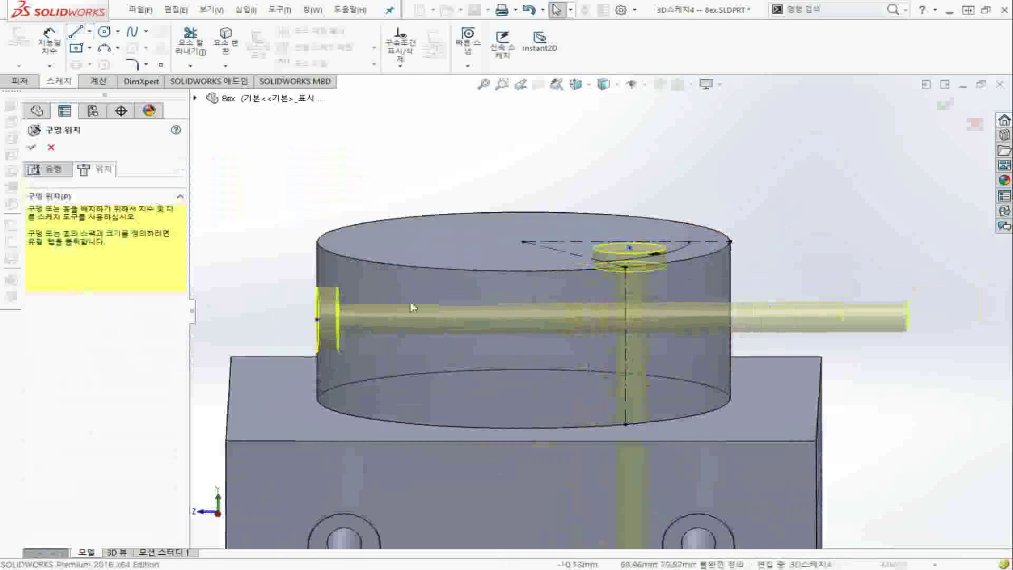
left_click(317, 321)
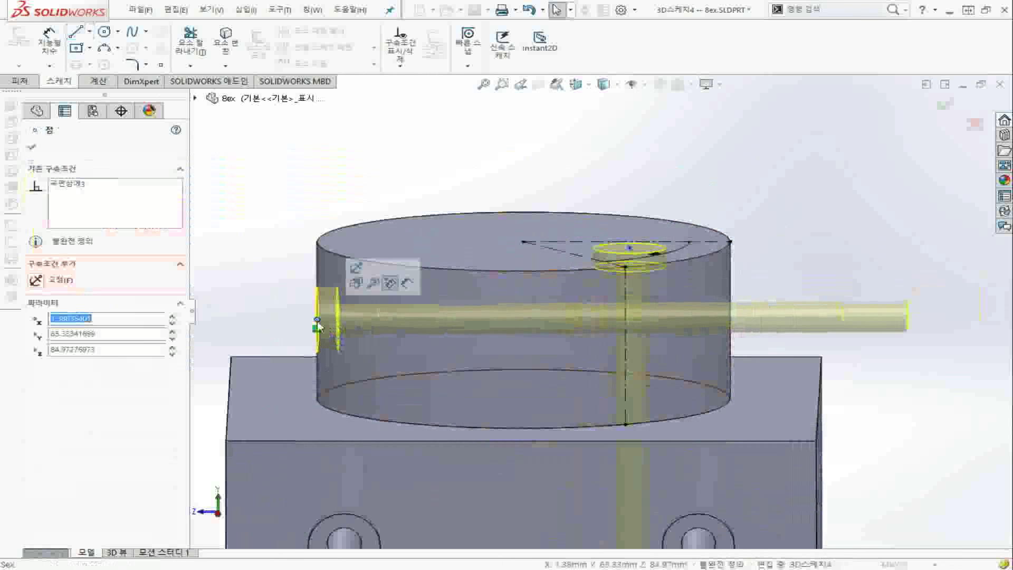
left_click(628, 372, "ctrl")
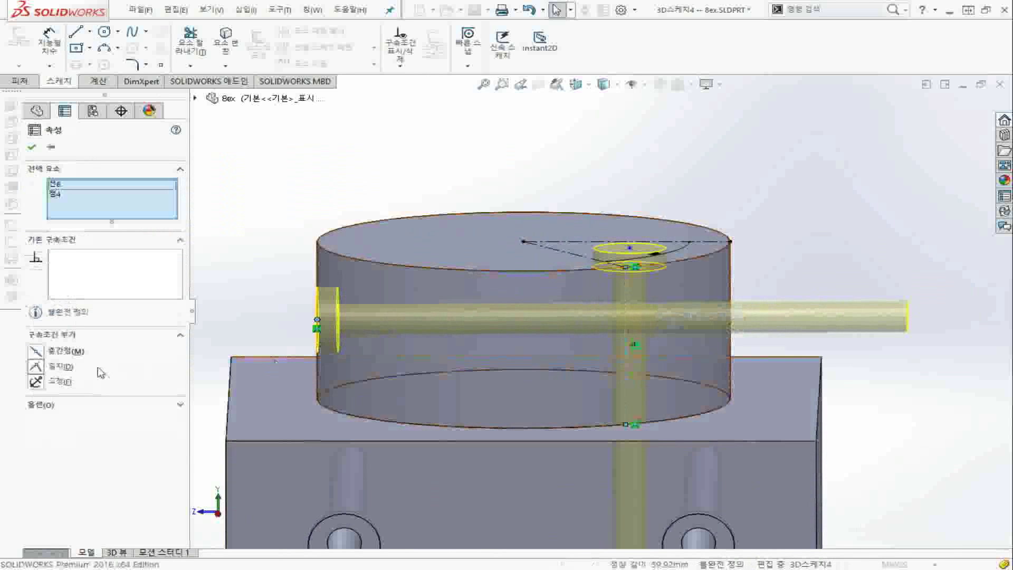
left_click(58, 366)
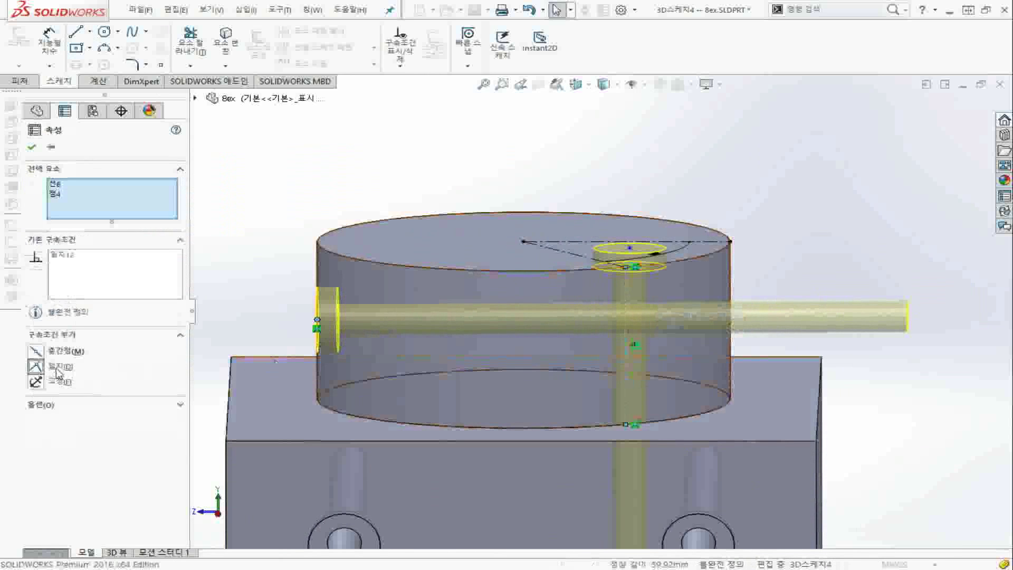
left_click(844, 300)
Inspect the hole previews on the cylinder, finish the hole placement, and show the part in isometric view.
middle_click_drag(844, 301, 753, 350)
scroll(752, 350, "down", 2)
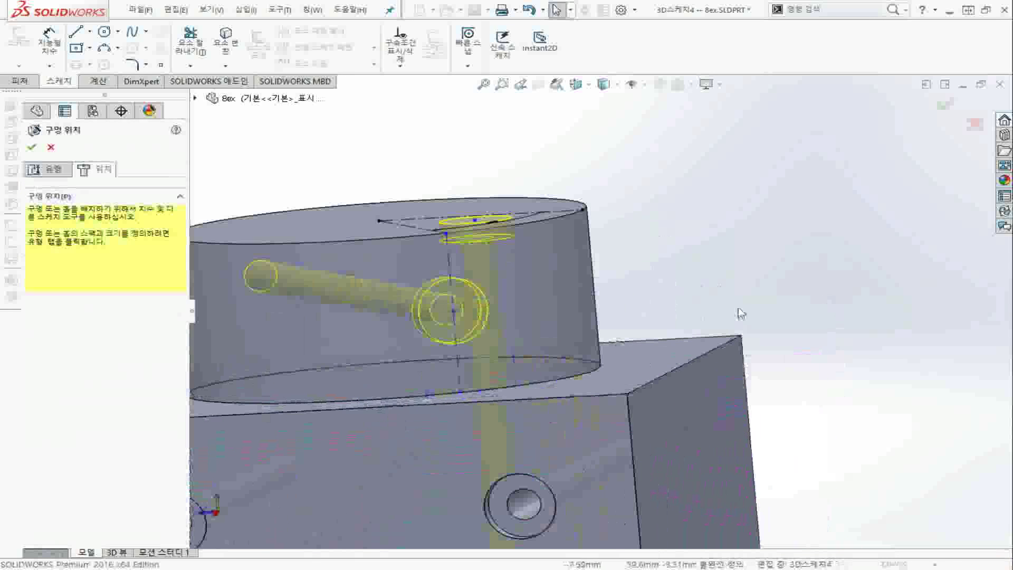
scroll(576, 271, "down", 2)
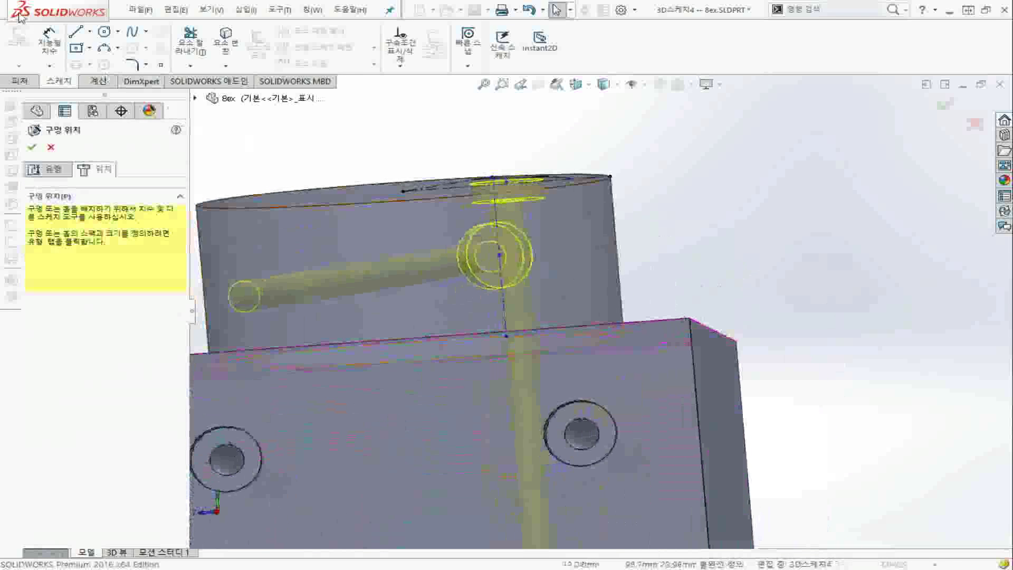
middle_click_drag(405, 132, 409, 170)
scroll(405, 137, "up", 2)
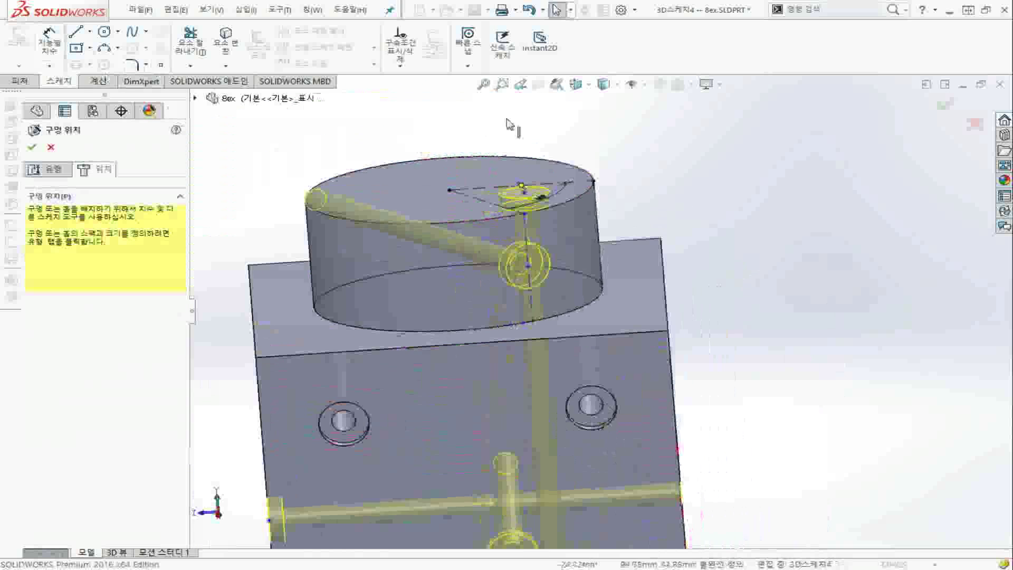
scroll(479, 123, "down", 2)
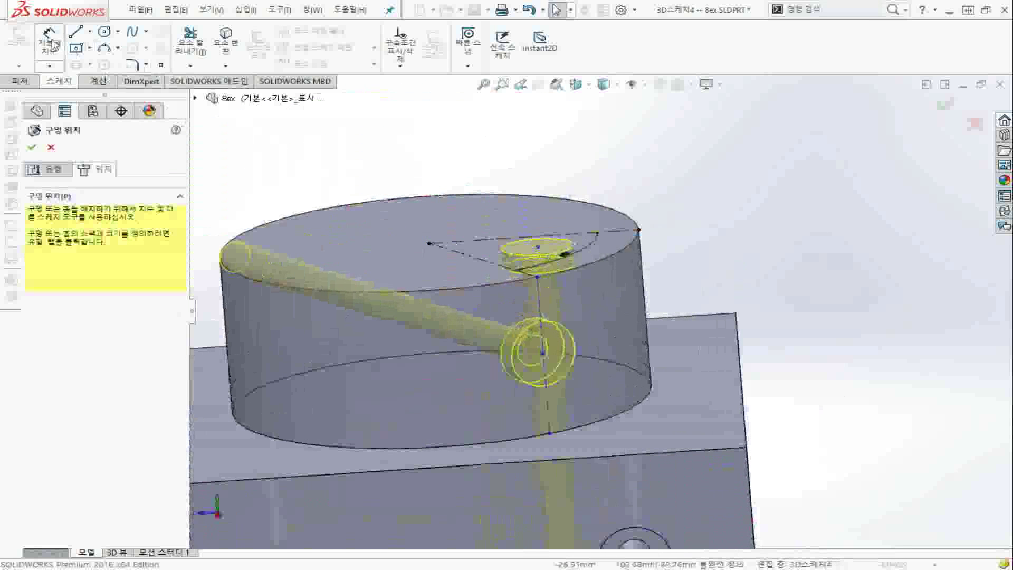
middle_click_drag(670, 270, 344, 211)
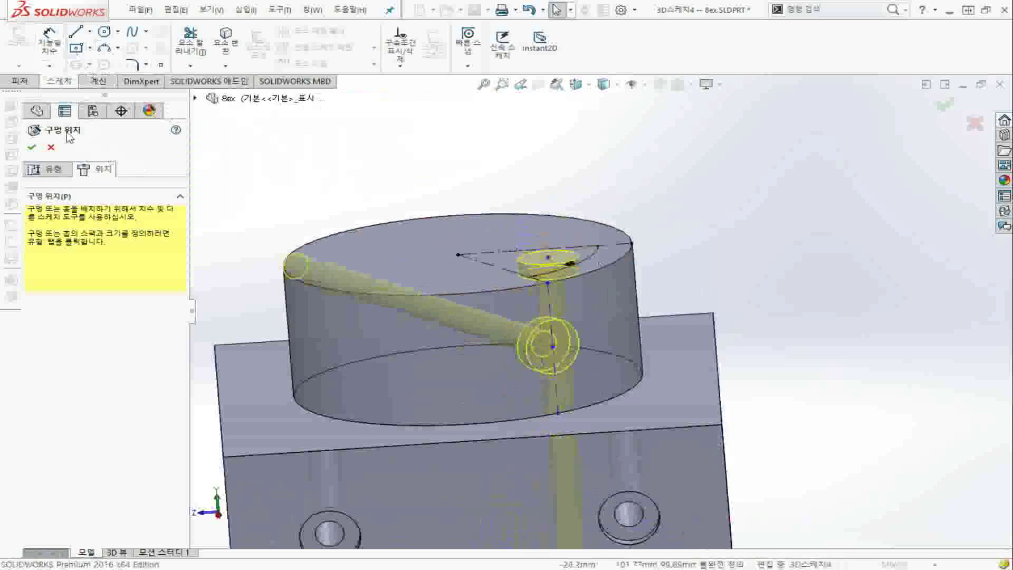
left_click(32, 149)
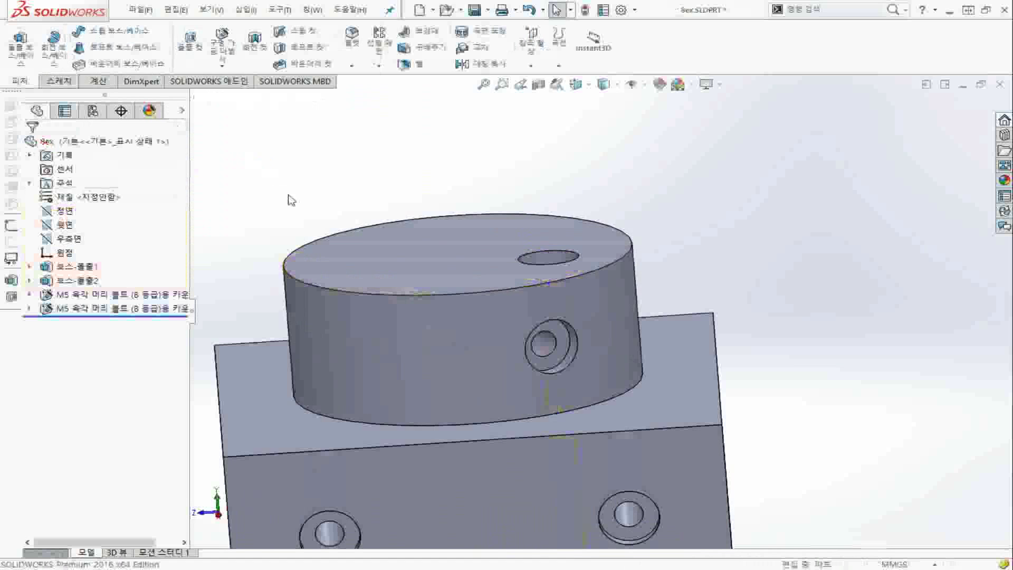
key("ctrl+7")
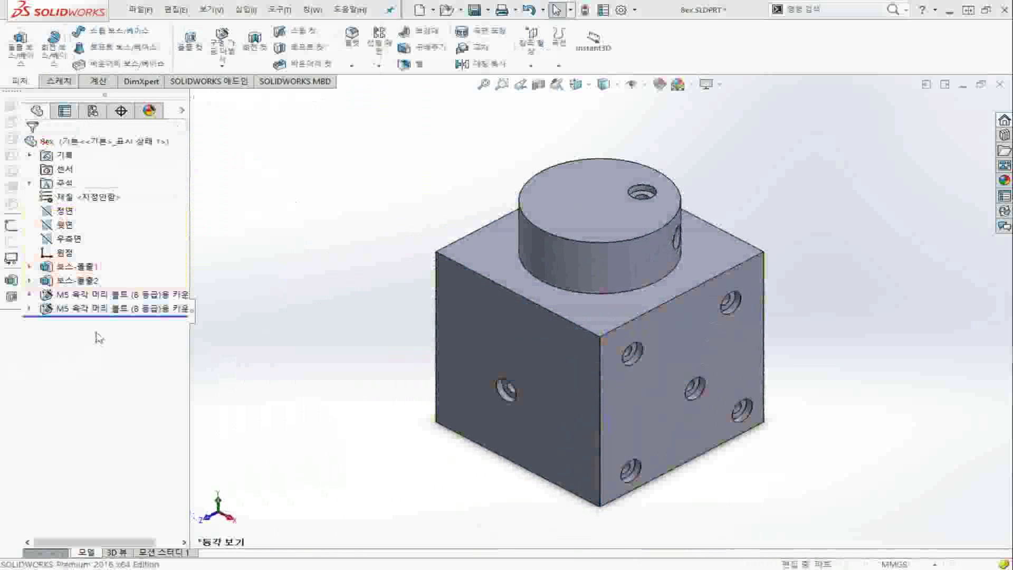
Roll the model back to before both hole features and start a new Hole Wizard hole with the KS standard.
left_click_drag(105, 317, 115, 290)
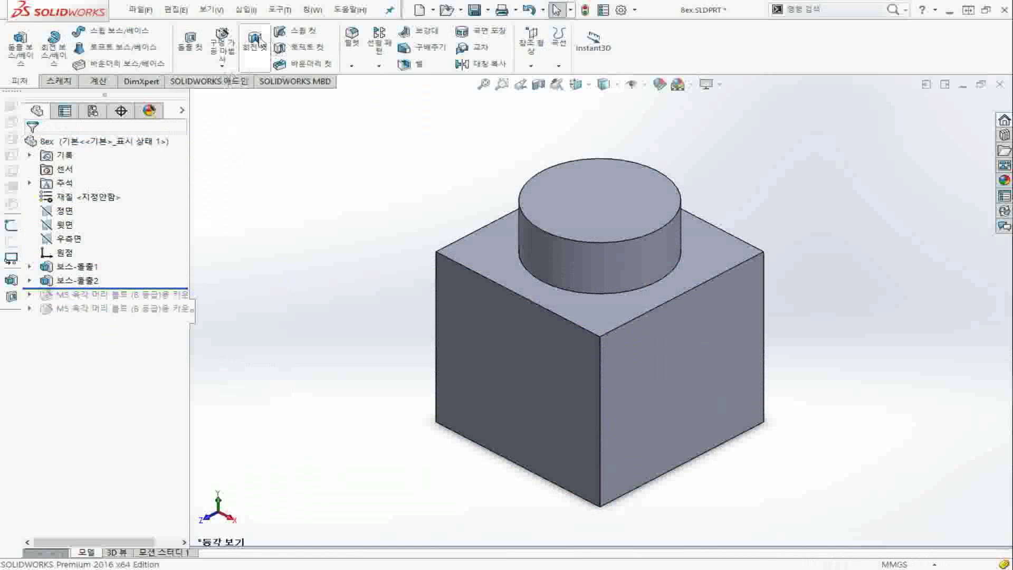
left_click(226, 38)
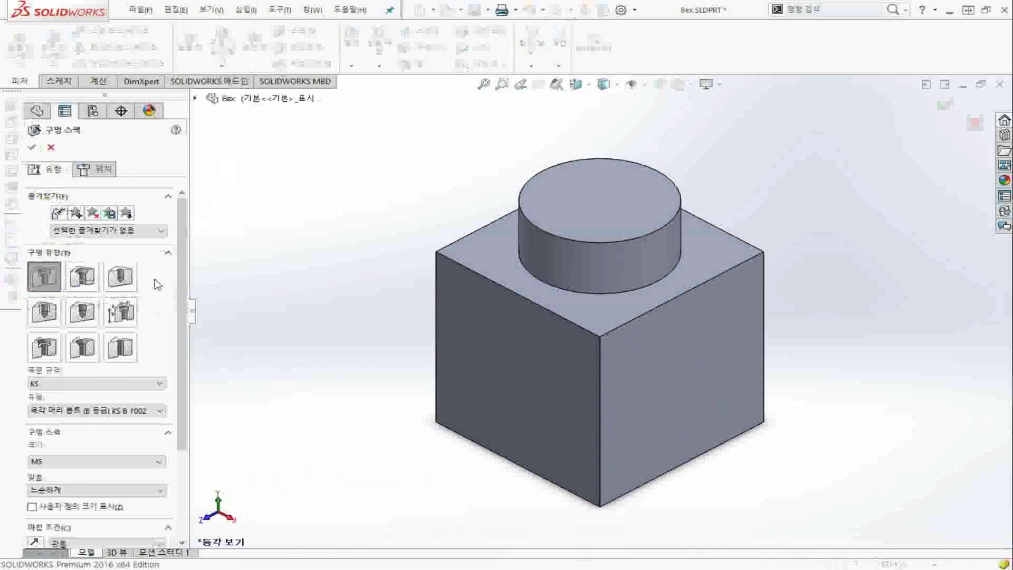
scroll(157, 283, "down", 3)
scroll(180, 252, "up", 3)
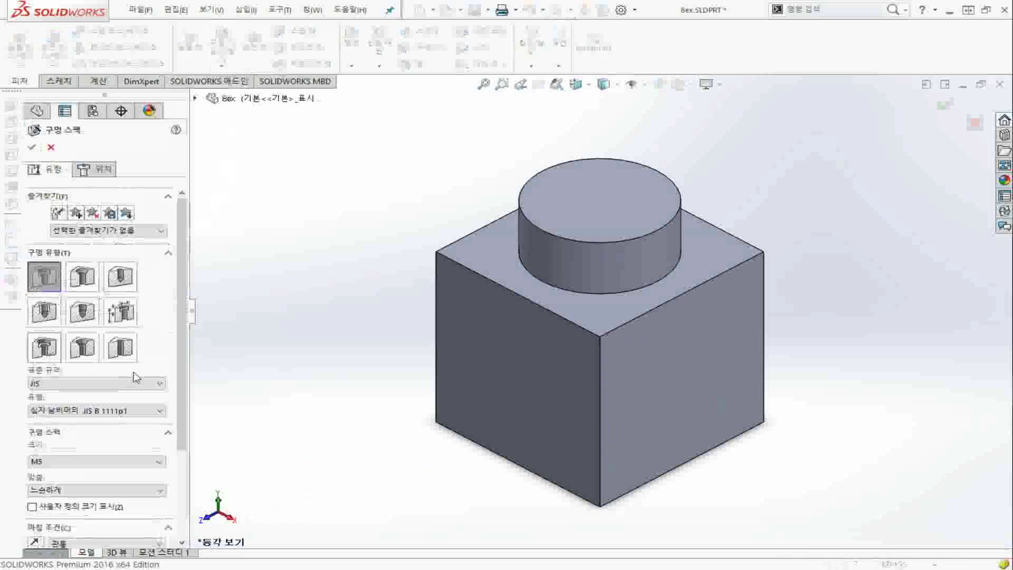
left_click(97, 383)
left_click(117, 451)
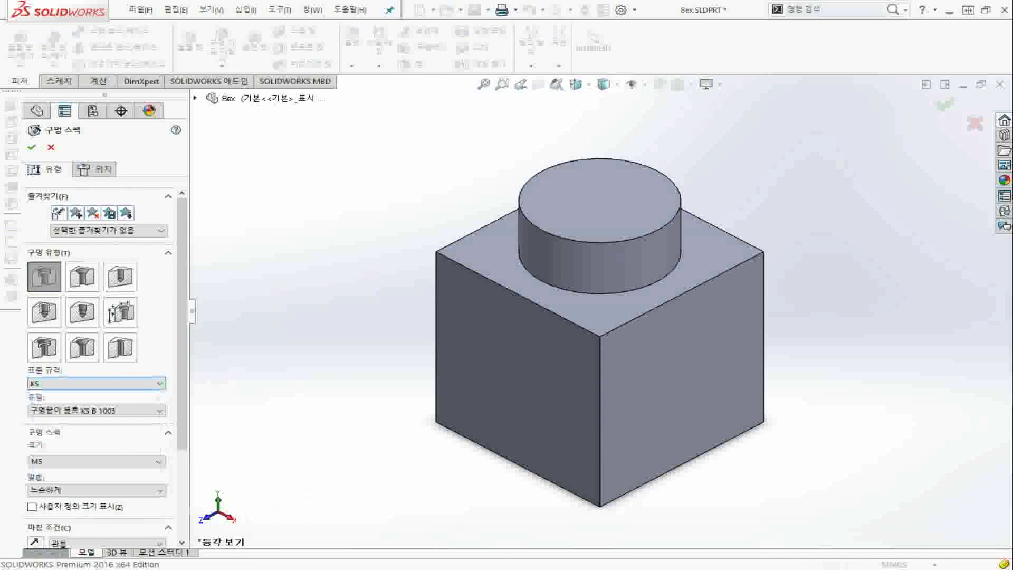
Choose the counterbore slot hole type and place one slot on the block's right face.
left_click(45, 347)
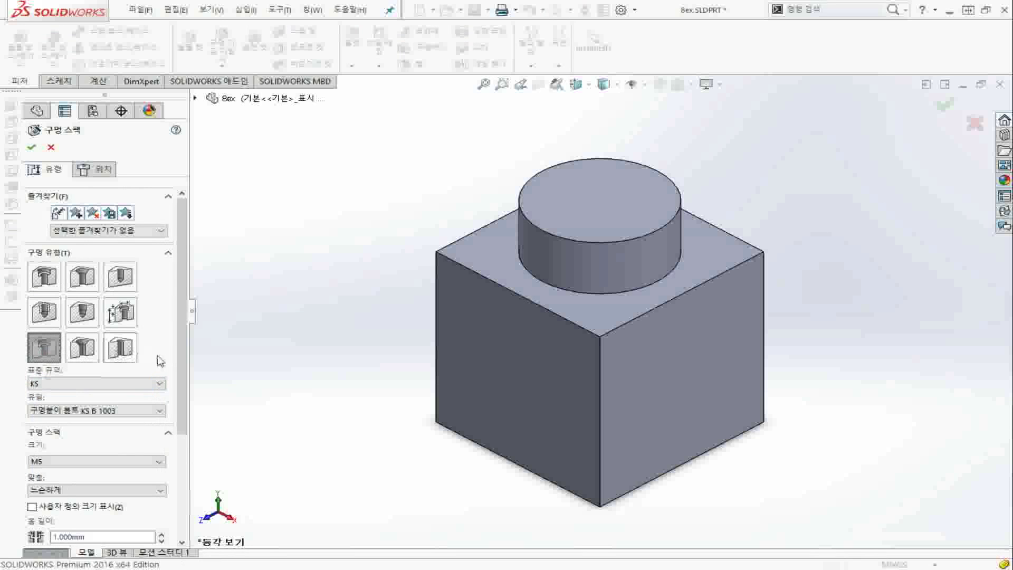
scroll(160, 361, "down", 3)
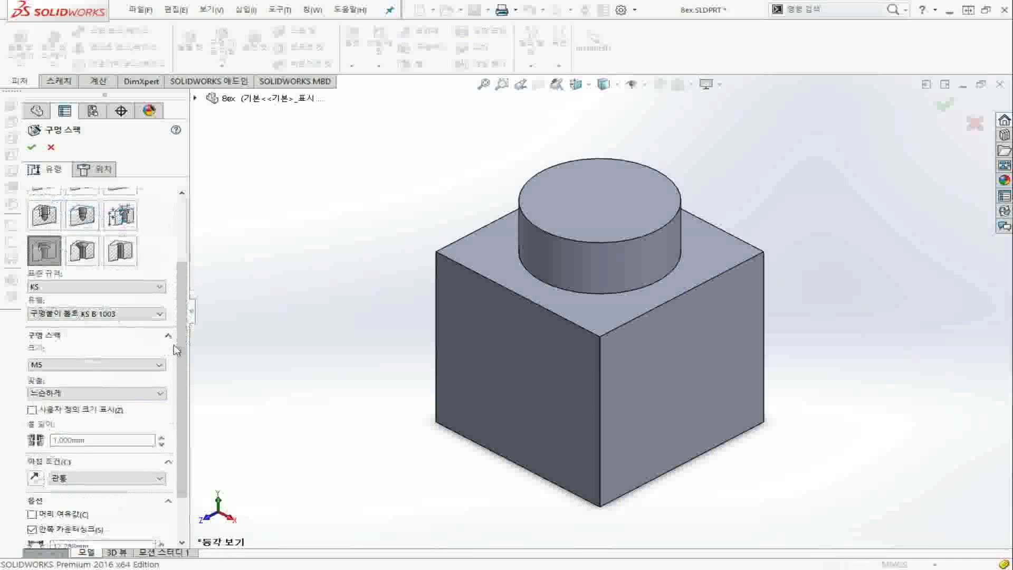
scroll(177, 350, "down", 2)
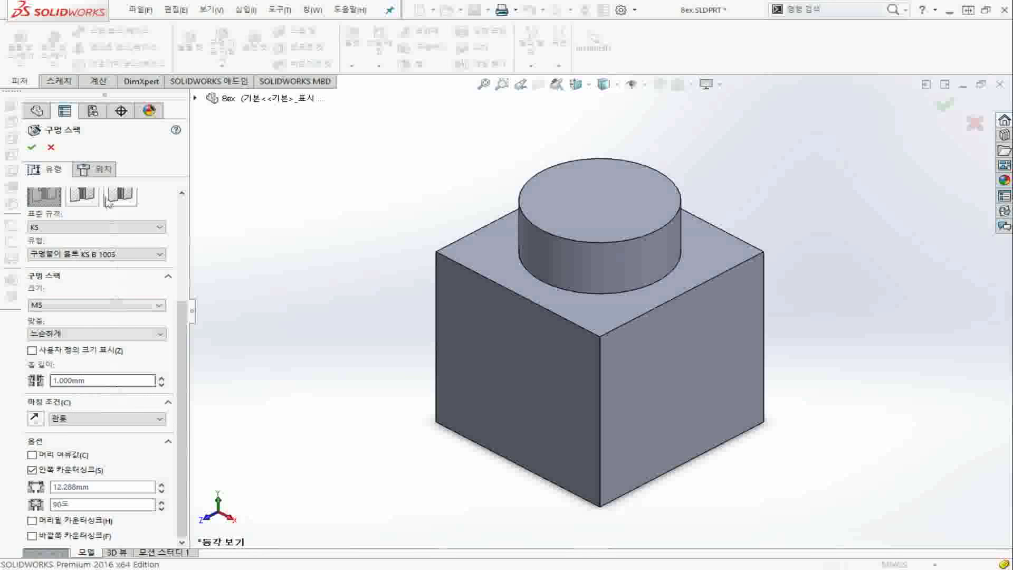
left_click(100, 171)
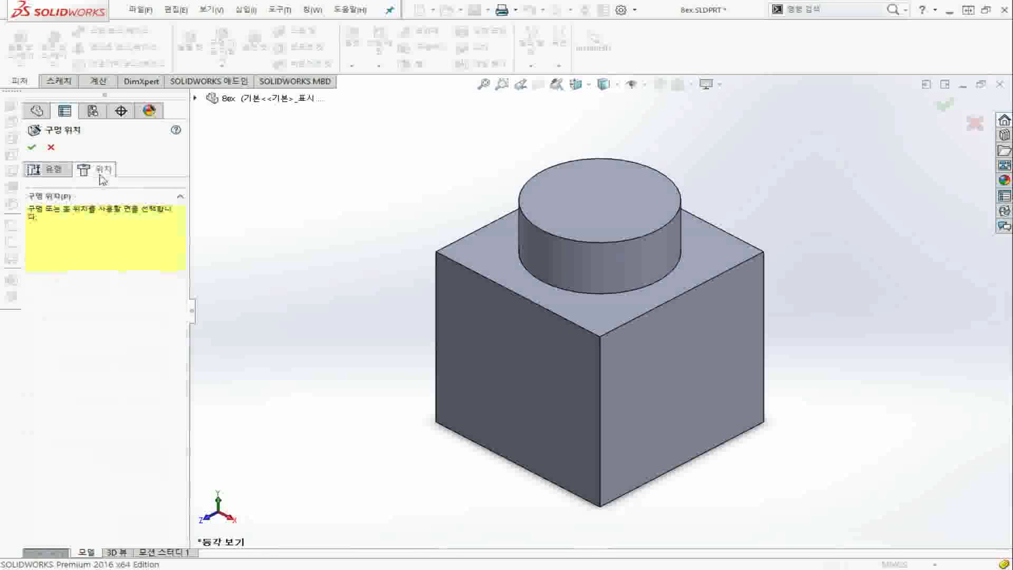
left_click(662, 374)
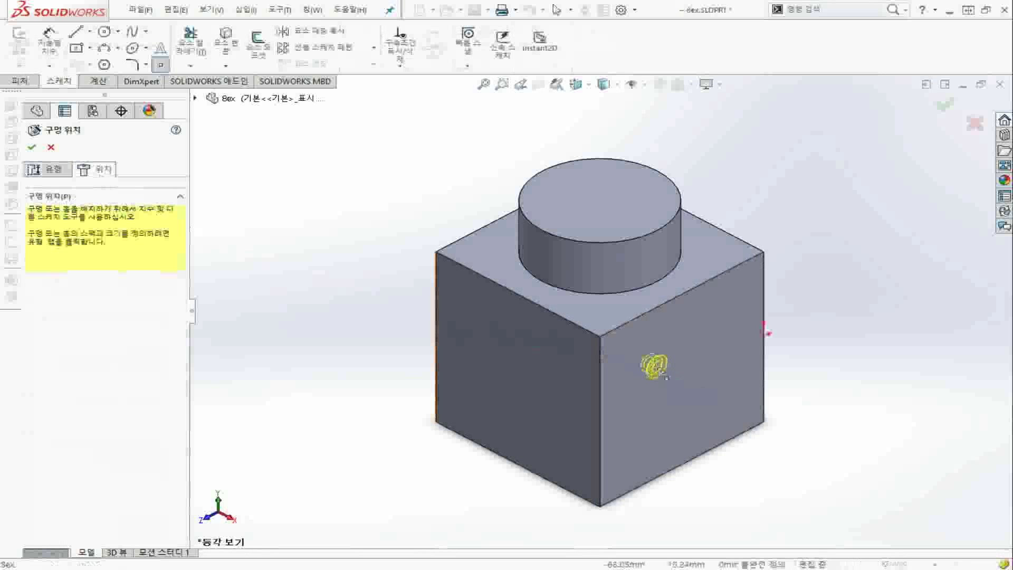
Return to the hole specification and set the slot length to 5 mm.
left_click(47, 168)
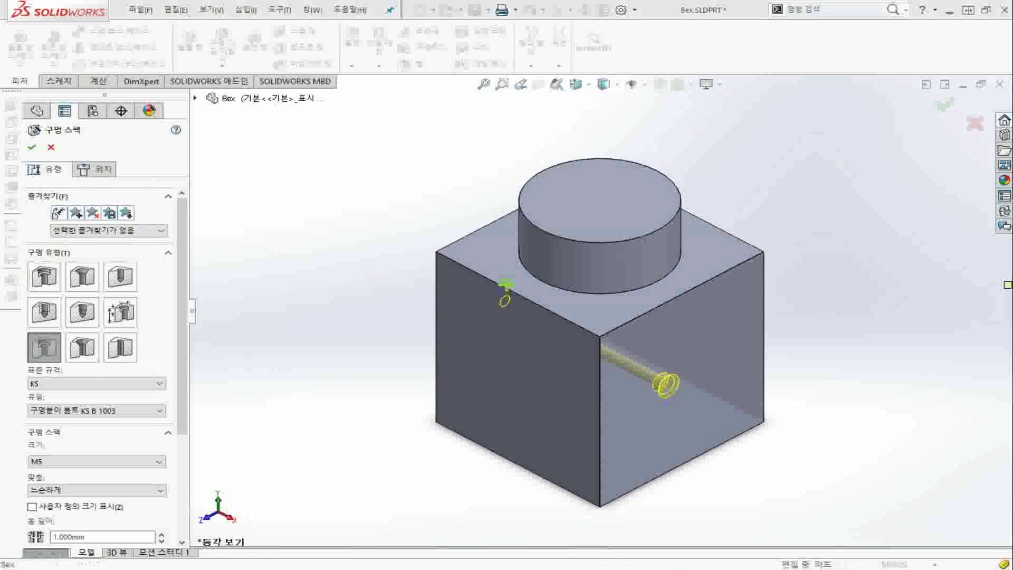
key("ctrl+4")
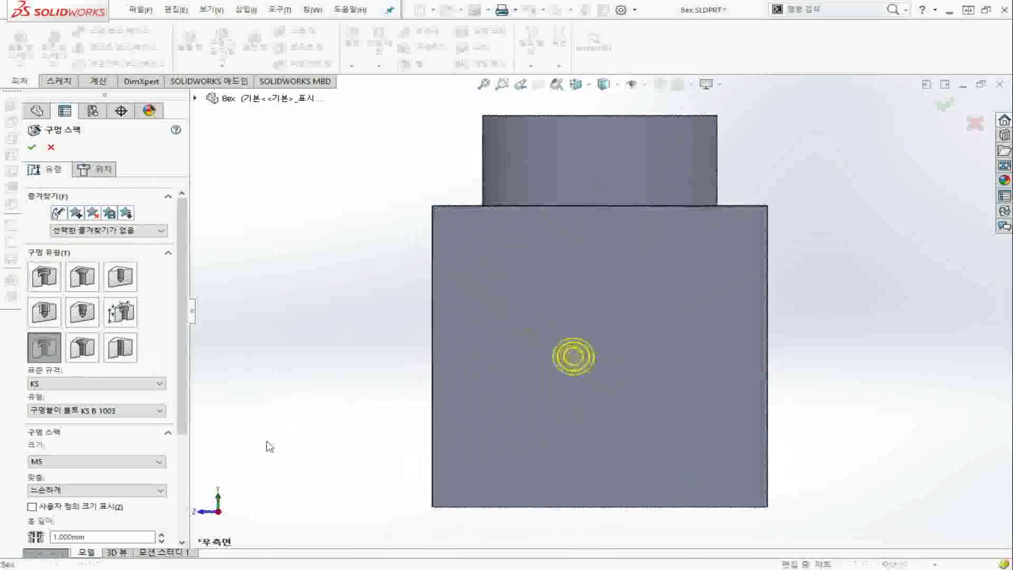
scroll(95, 438, "down", 5)
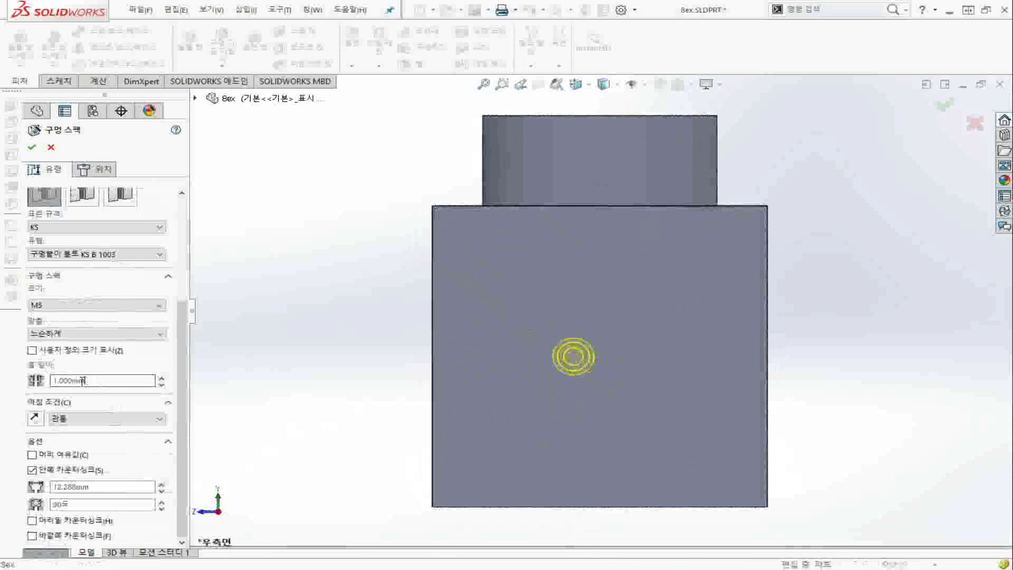
left_click_drag(87, 381, 51, 380)
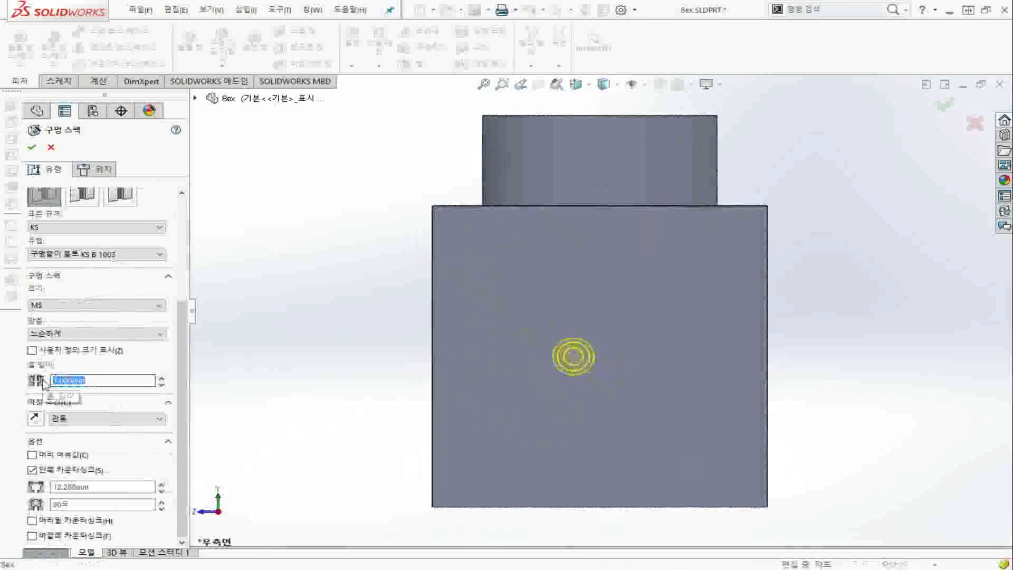
type("5")
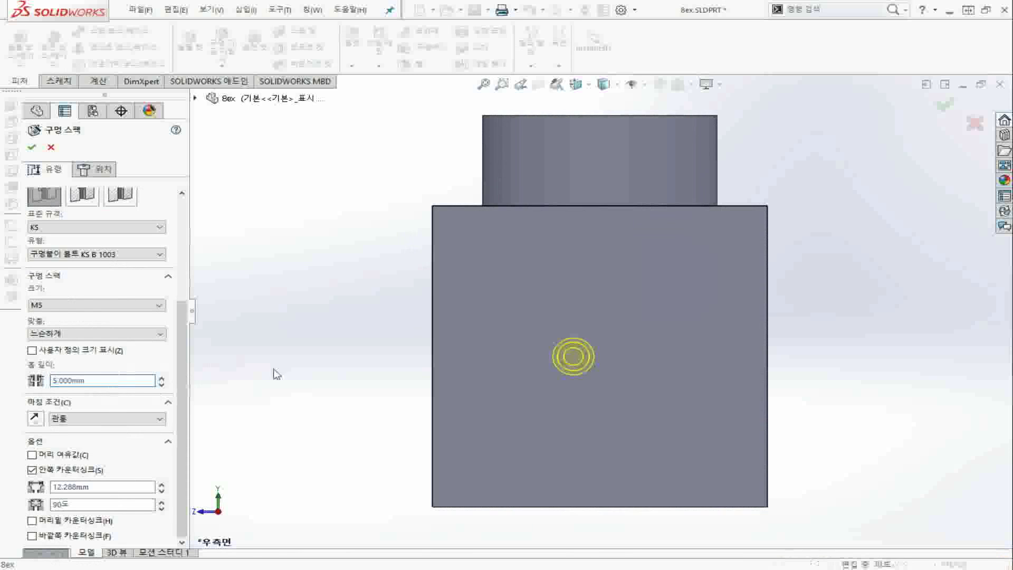
middle_click_drag(276, 373, 274, 393)
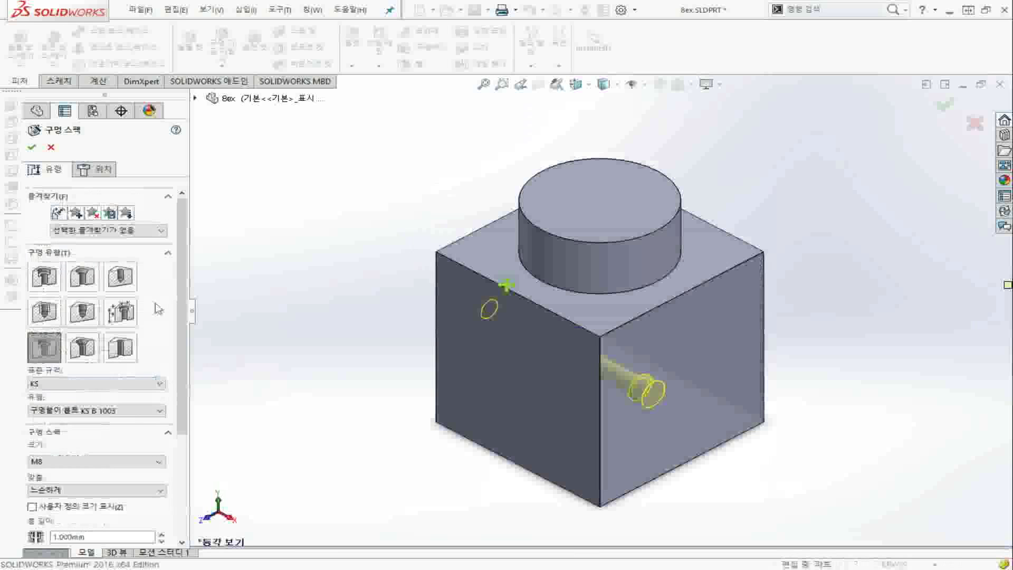
Try slot lengths of 20 mm and 30 mm for the M8 counterbore slot, viewing the block from the right.
key("ctrl+4")
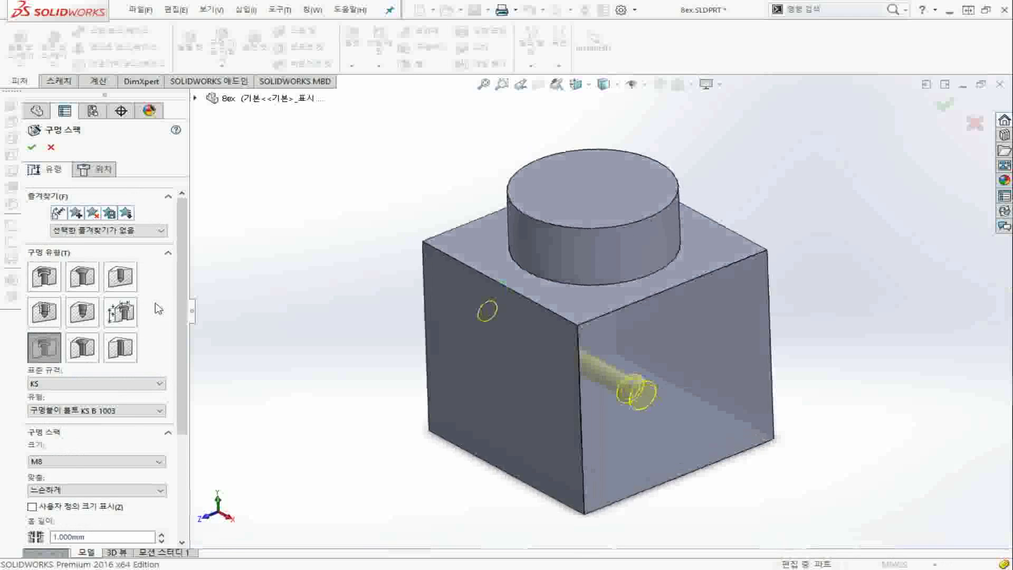
scroll(132, 353, "down", 3)
double_click(118, 382)
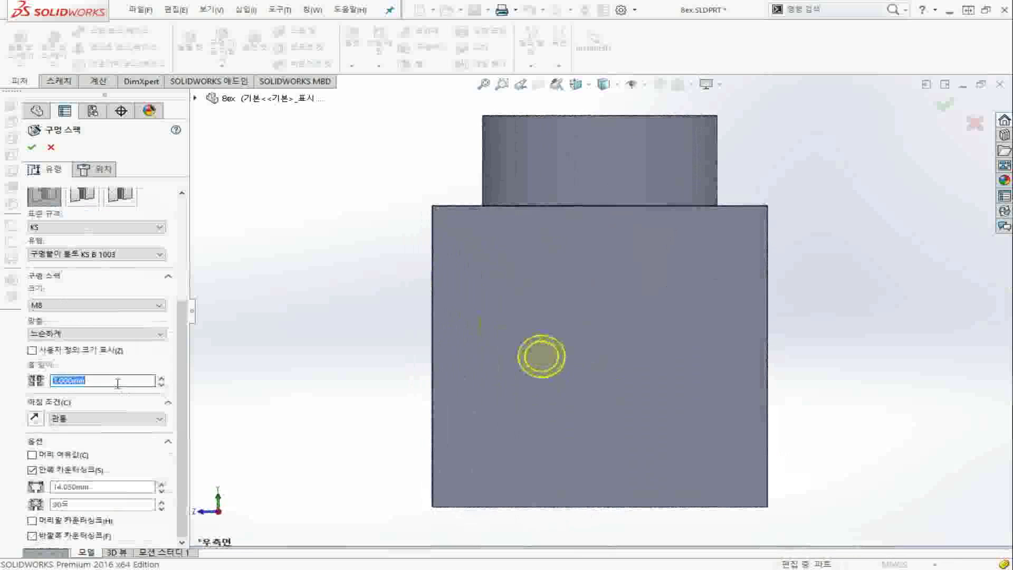
type("20")
key("Return")
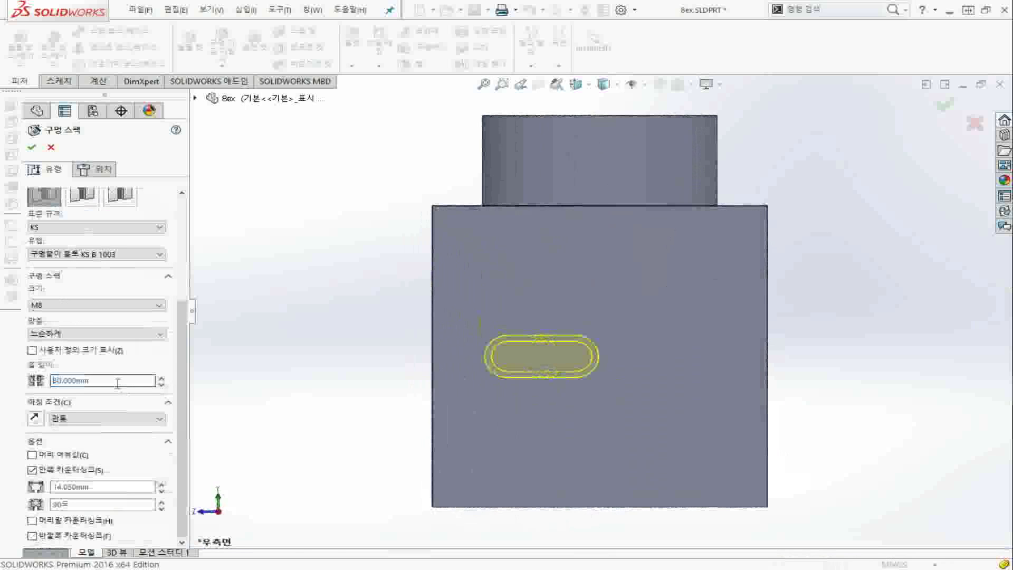
double_click(118, 382)
type("30")
key("Return")
Set the M8 counterbore slot's length to 50 mm.
double_click(148, 380)
type("50")
key("Return")
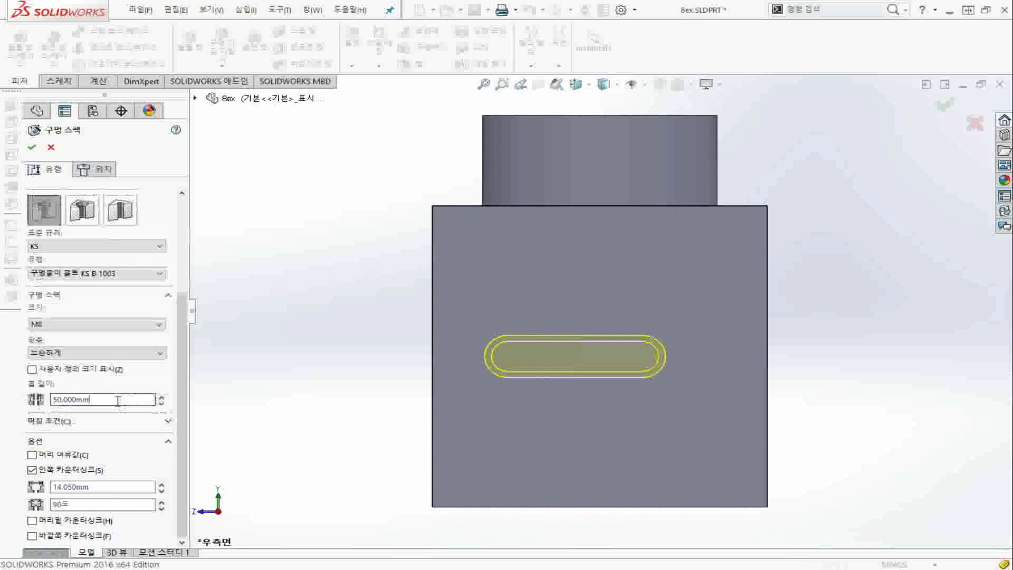
Accept the M8 counterbore slot and recheck its hole specification with the block in isometric view.
scroll(79, 263, "up", 3)
left_click(31, 149)
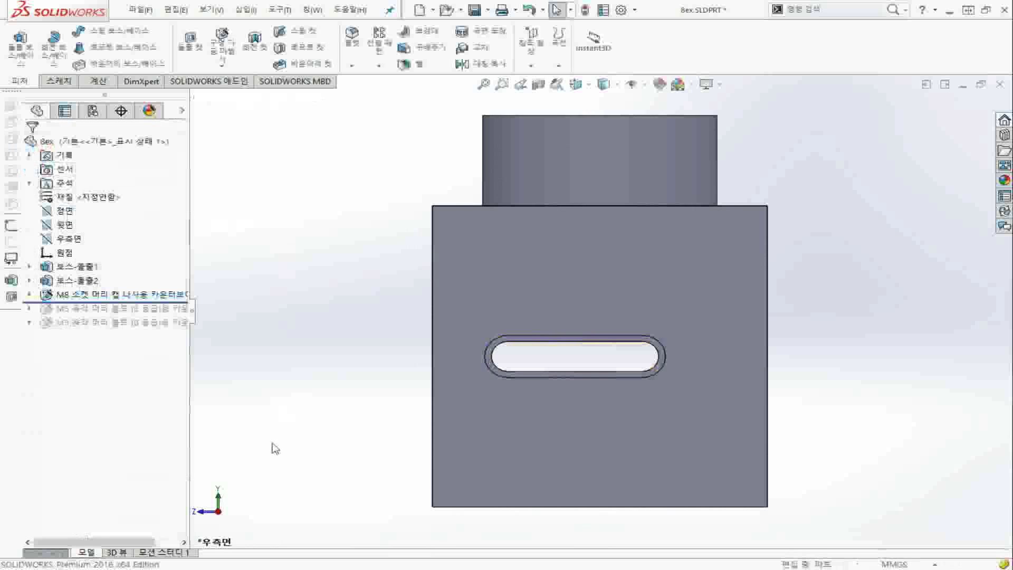
key("ctrl+7")
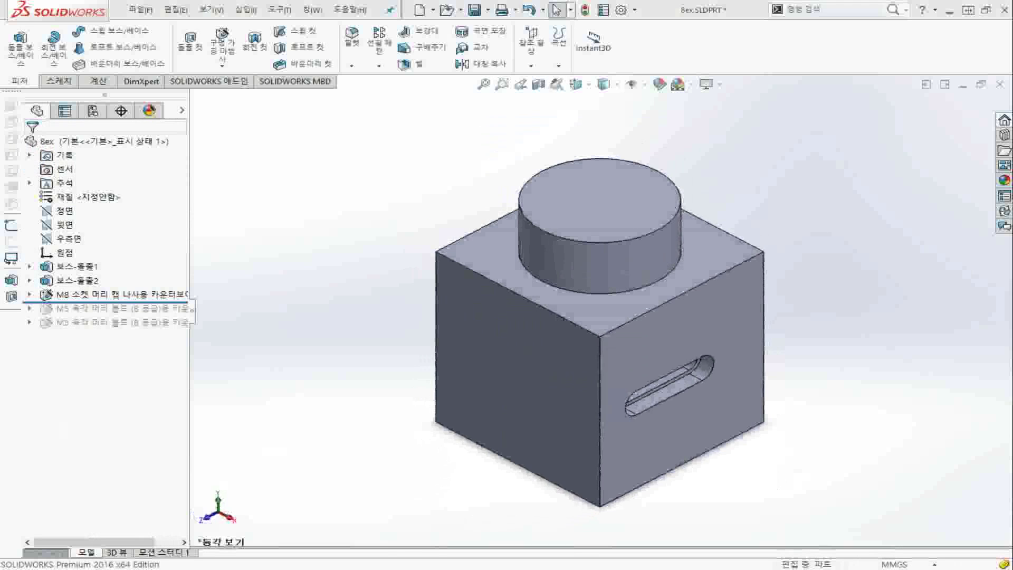
left_click(60, 294)
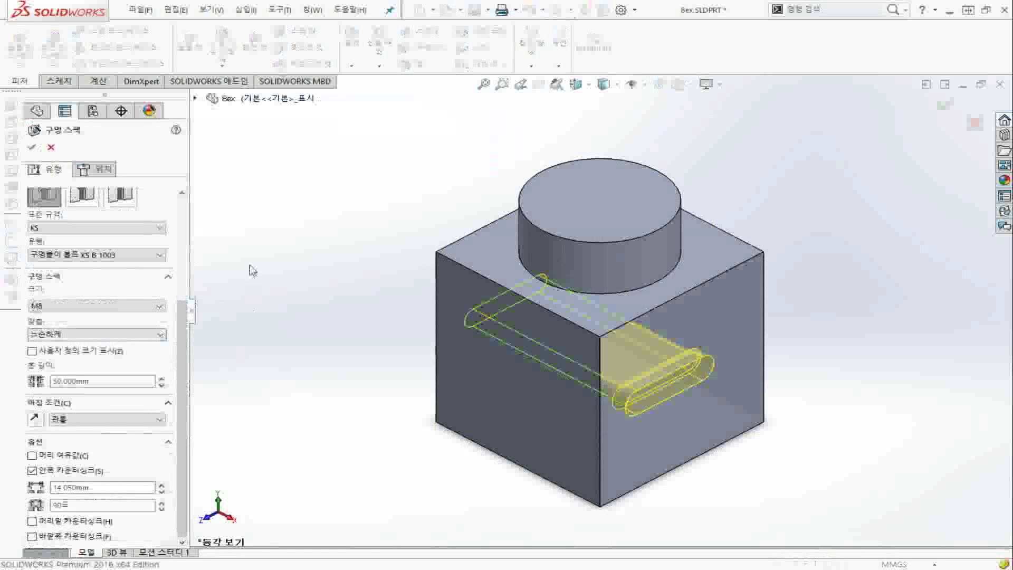
left_click(33, 147)
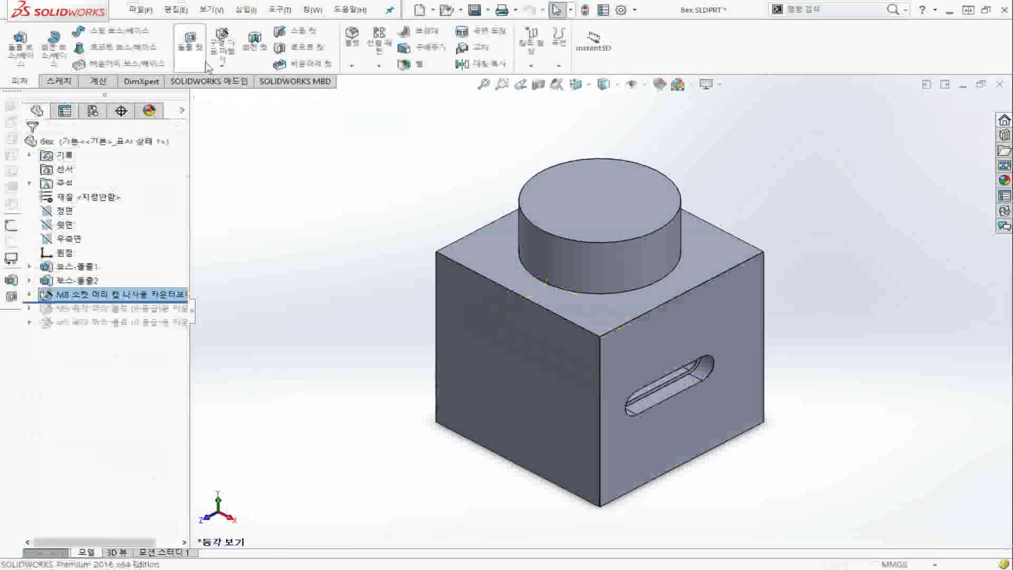
Edit the M8 slot's position sketch (스케치19), set its slot length dimension to 80 mm, and exit the sketch.
left_click(29, 295)
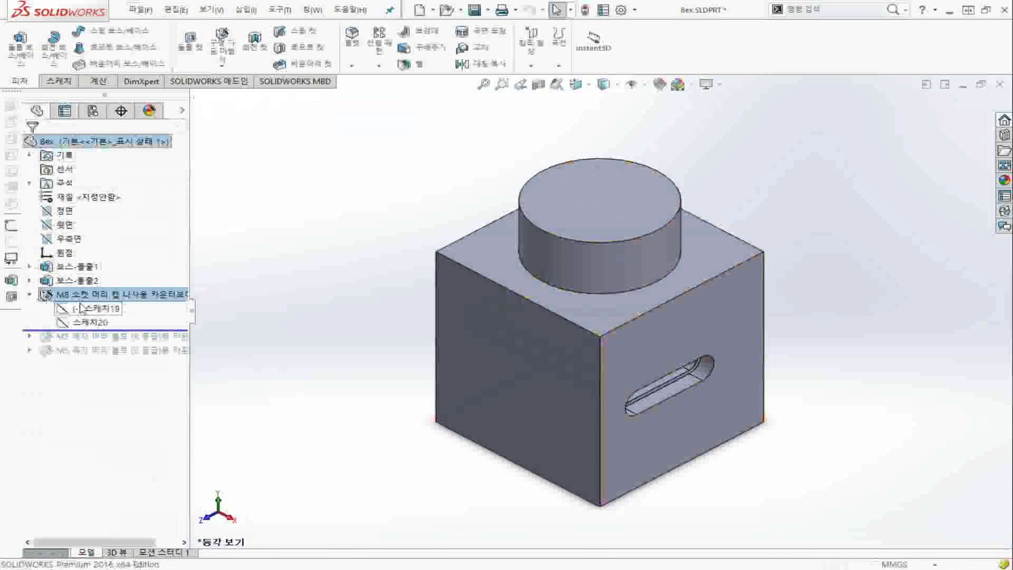
left_click(108, 309)
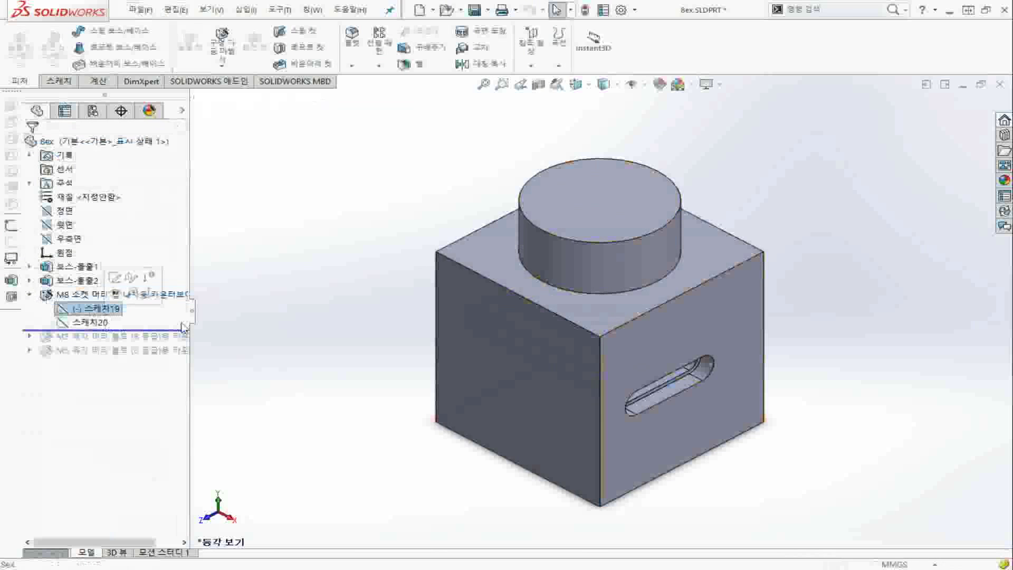
left_click(114, 278)
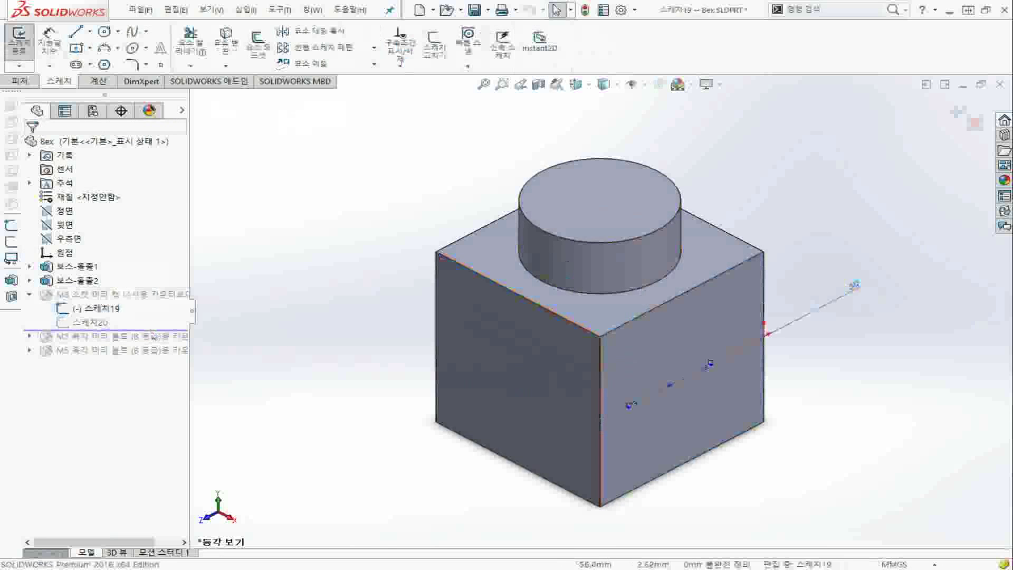
double_click(854, 285)
type("80")
key("Return")
left_click(274, 177)
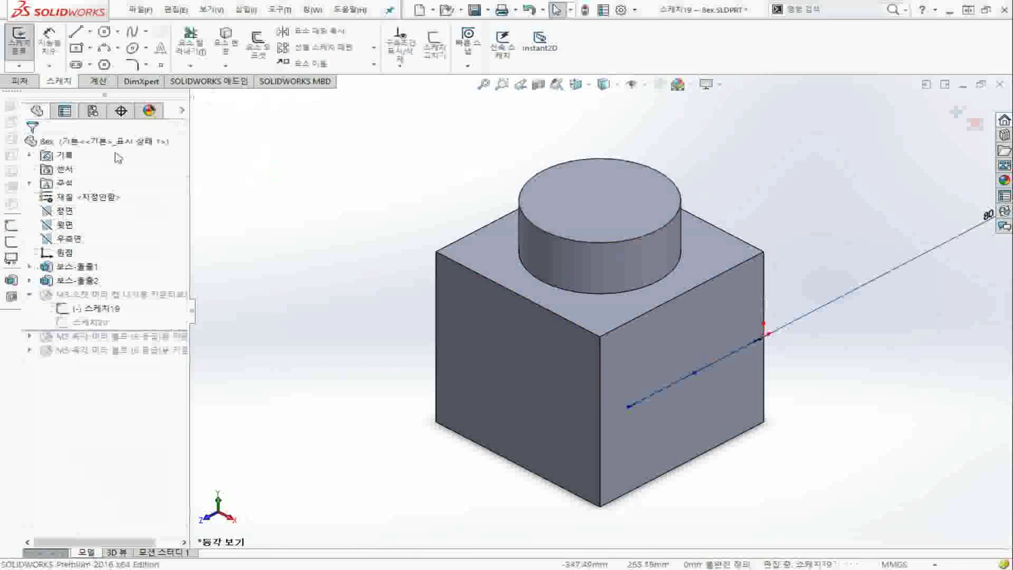
left_click(19, 41)
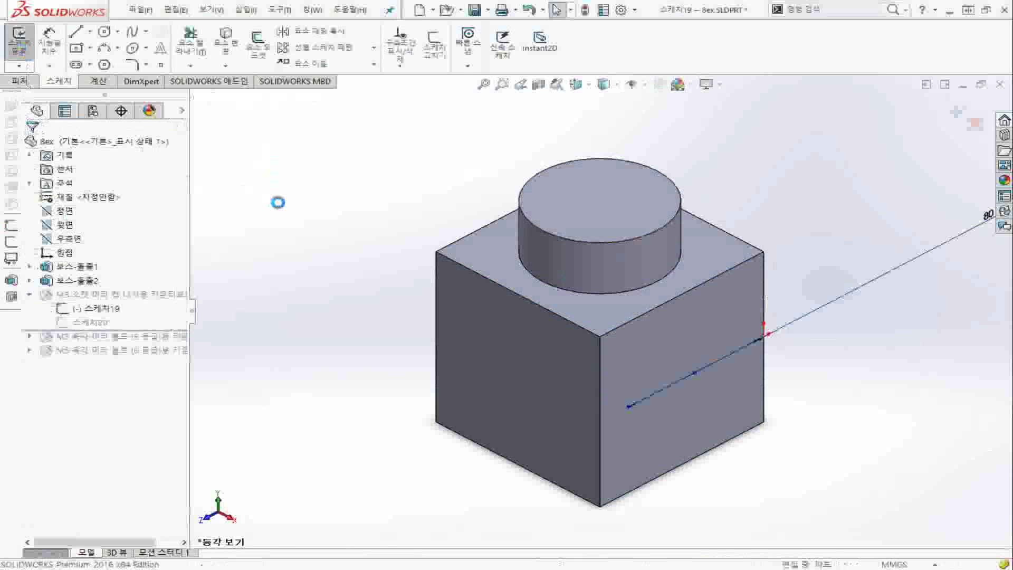